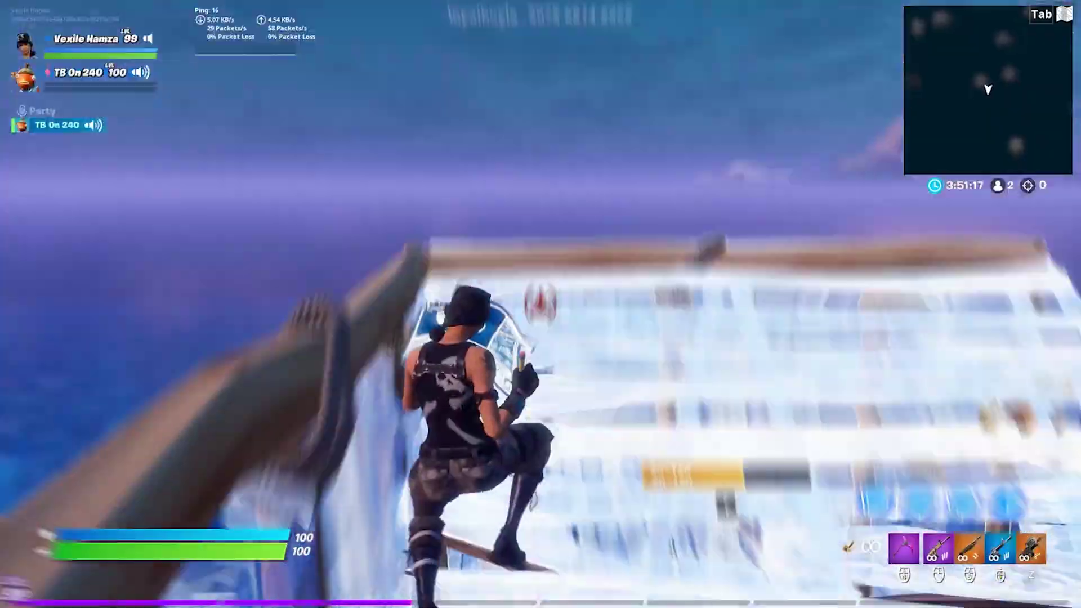
key("e")
key("1")
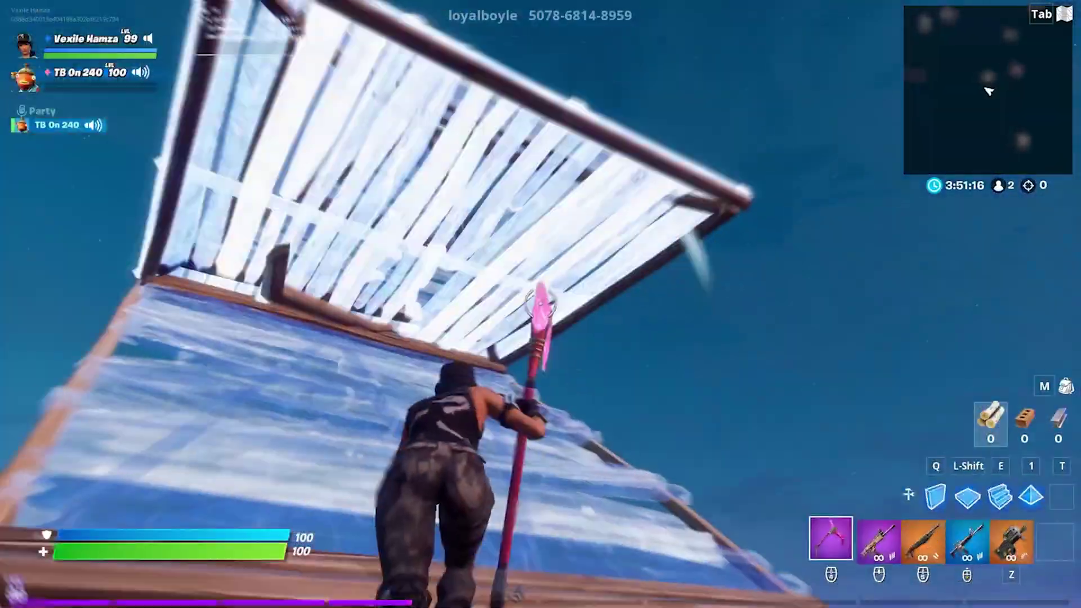
key("e")
key("3")
key("e")
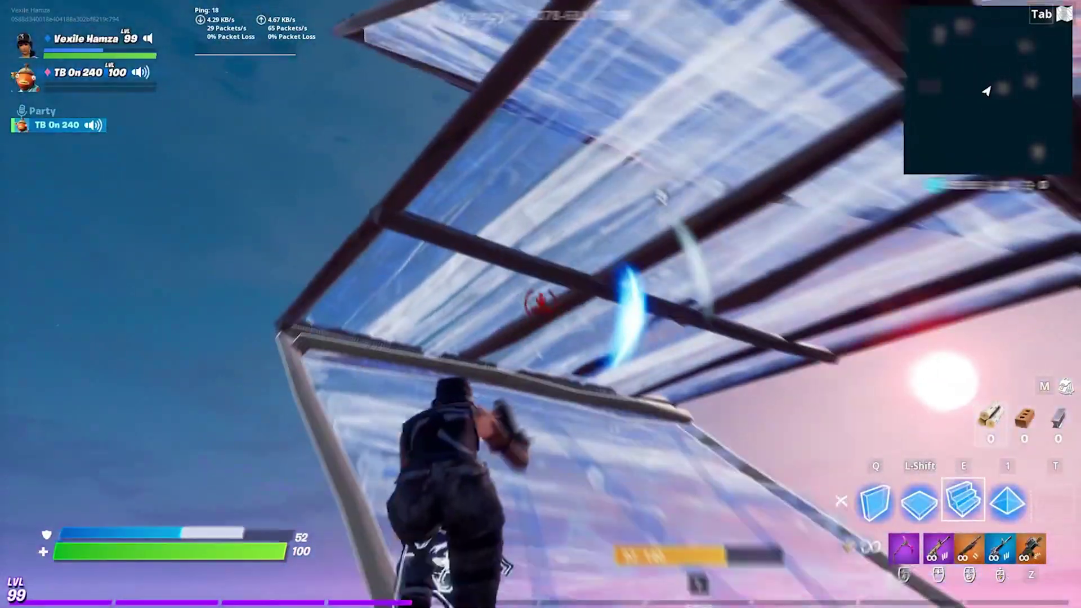
key("q")
key("q")
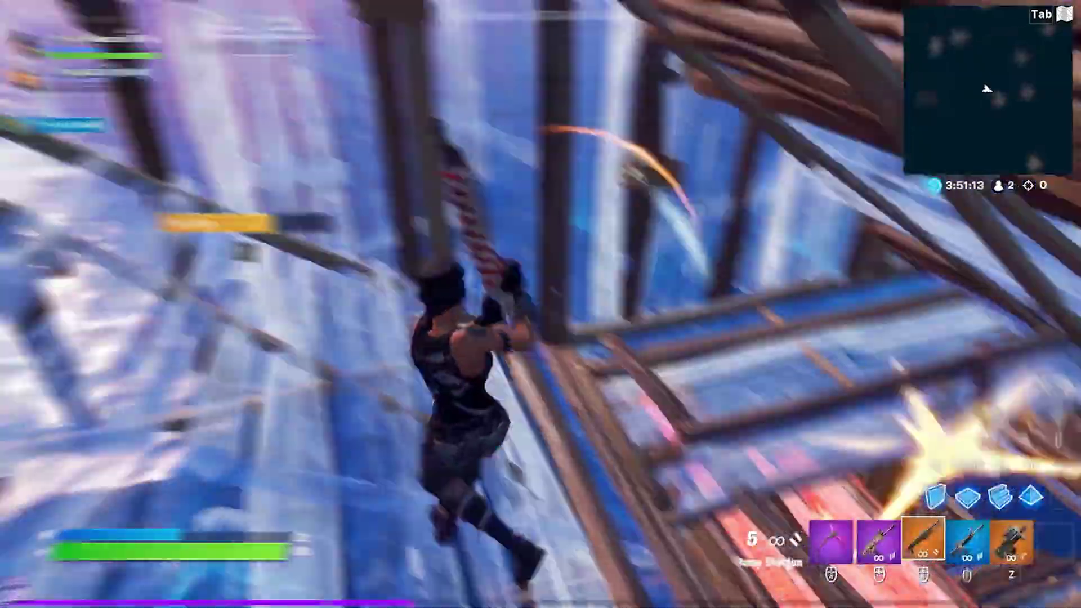
key("shift")
key("3")
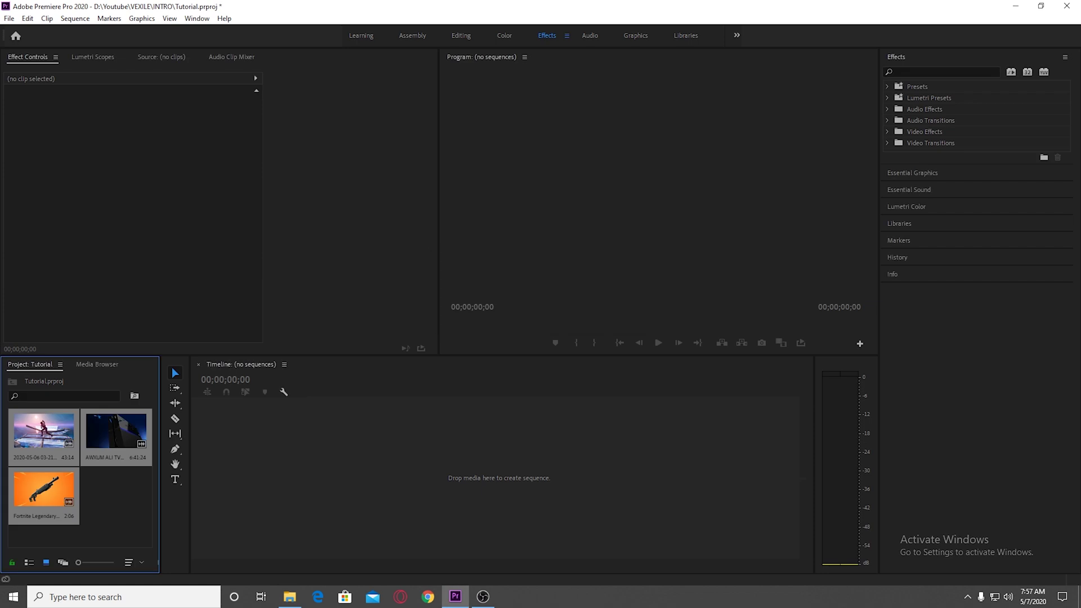
left_click(114, 497)
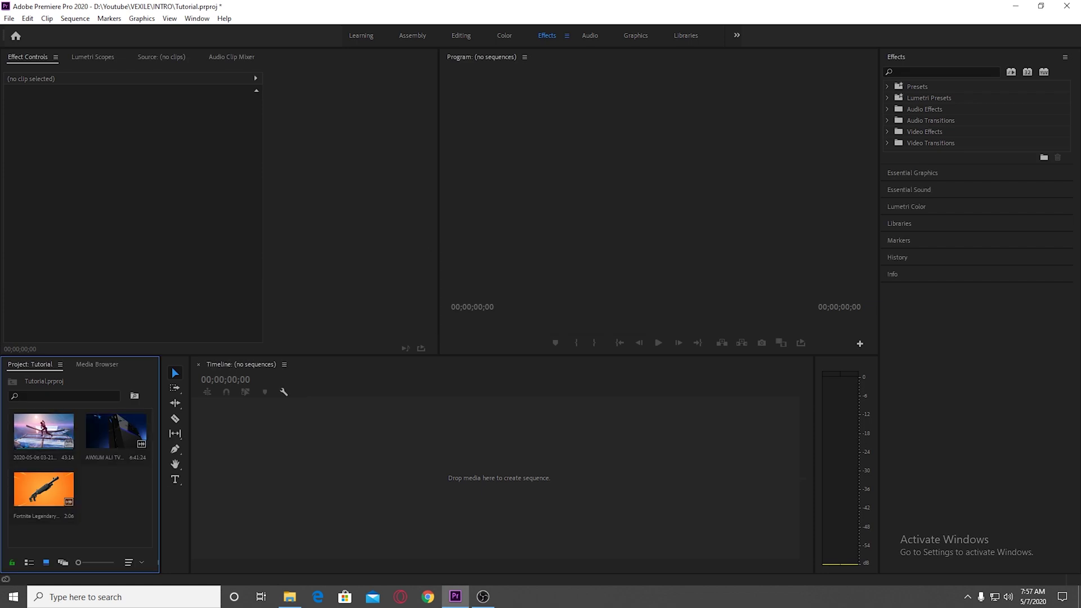
left_click(44, 432)
left_click_drag(44, 433, 428, 477)
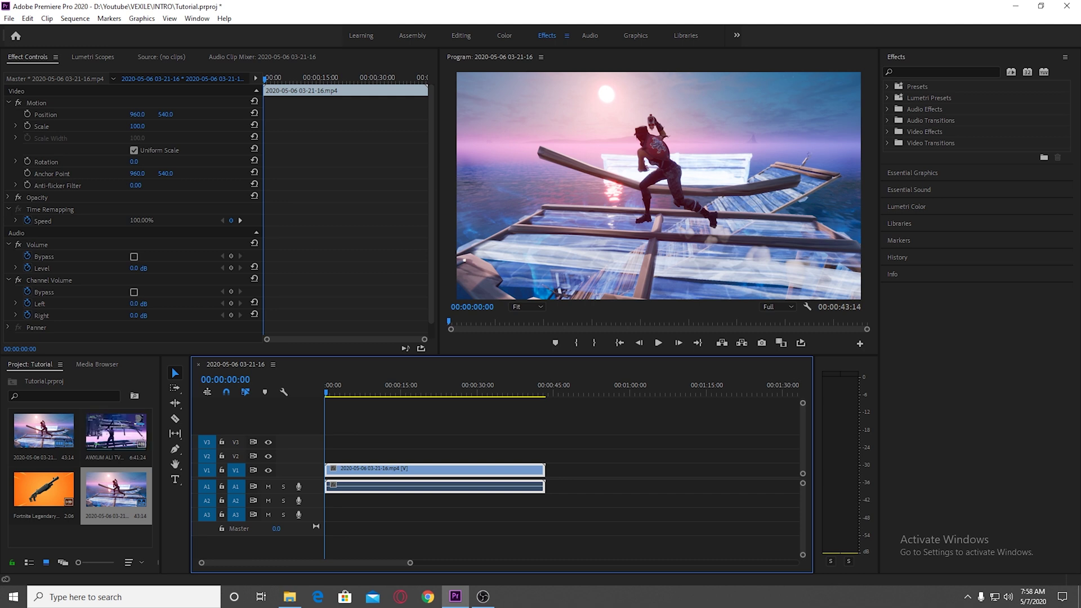
left_click_drag(116, 431, 332, 429)
left_click_drag(428, 429, 630, 470)
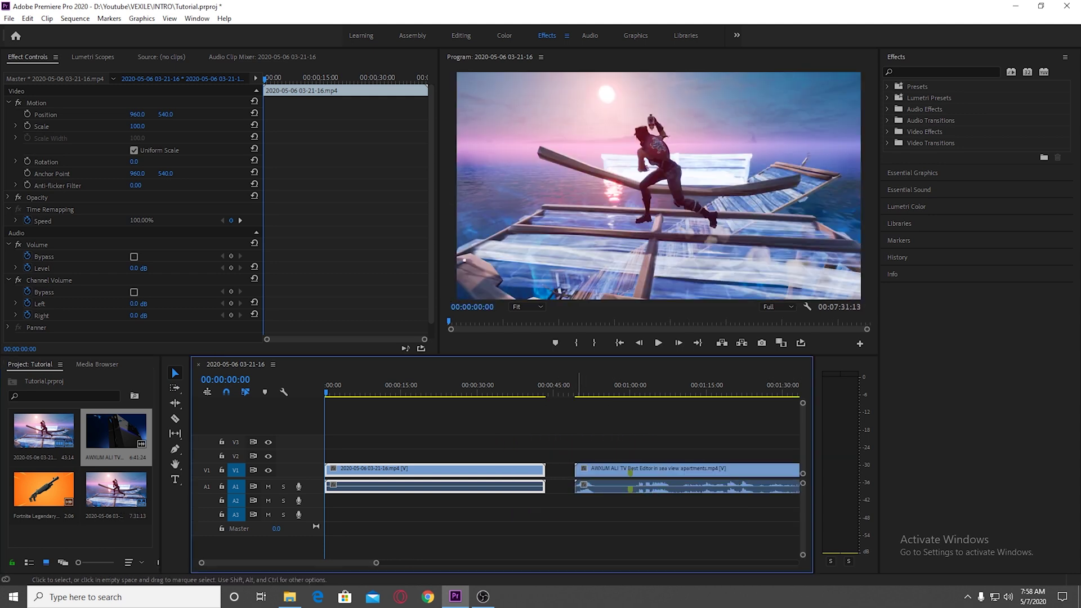
left_click_drag(350, 429, 415, 519)
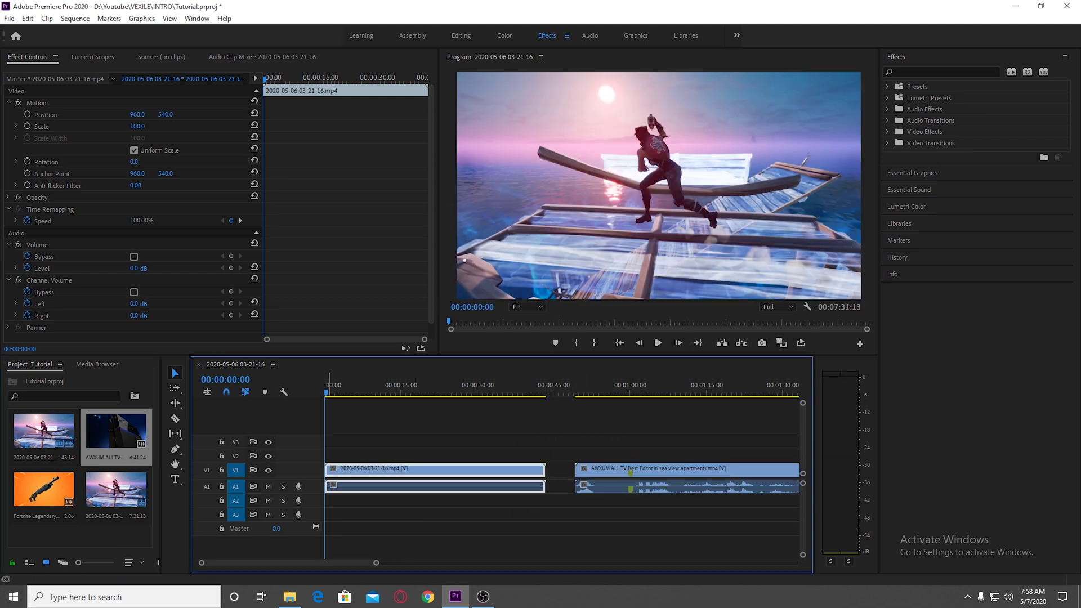
left_click_drag(329, 390, 360, 392)
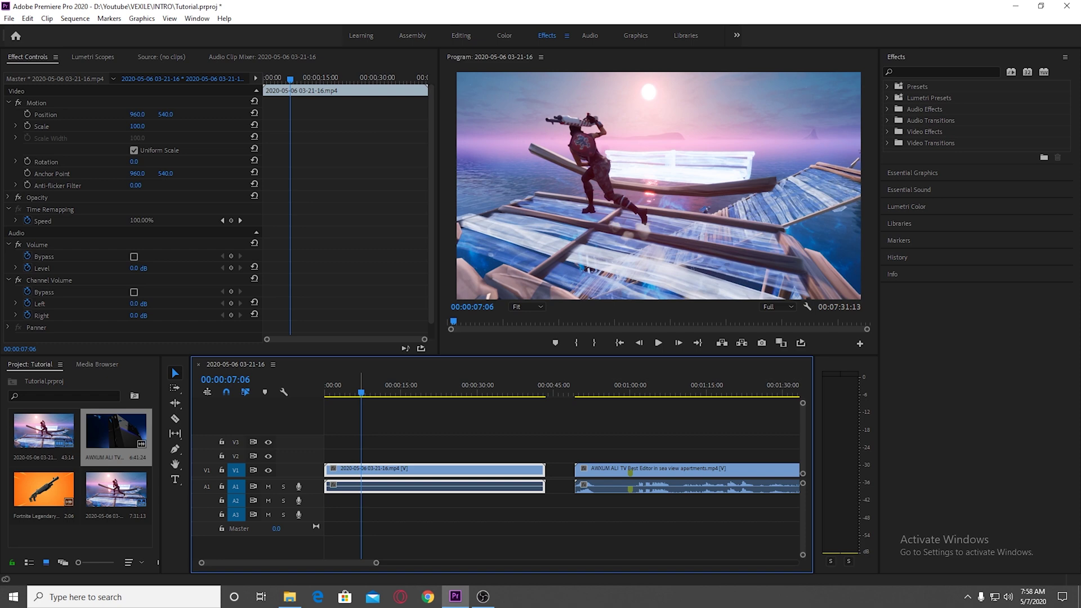
left_click_drag(361, 392, 415, 392)
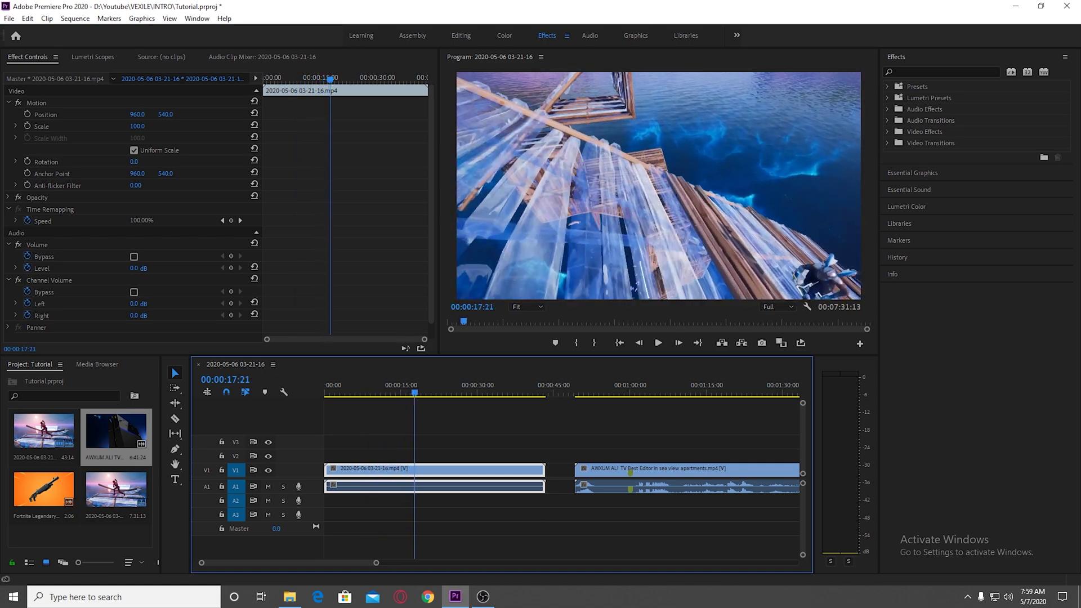
key("shift+Right")
key("shift+Right")
key("shift+Right")
key("shift+Right")
key("shift+Right")
key("shift+Right")
key("shift+Right")
key("shift+Right")
key("shift+Right")
key("shift+Right")
key("shift+Right")
key("shift+Right")
key("shift+Right")
key("shift+Right")
key("shift+Right")
key("shift+Right")
key("shift+Right")
key("shift+Right")
key("shift+Right")
key("shift+Right")
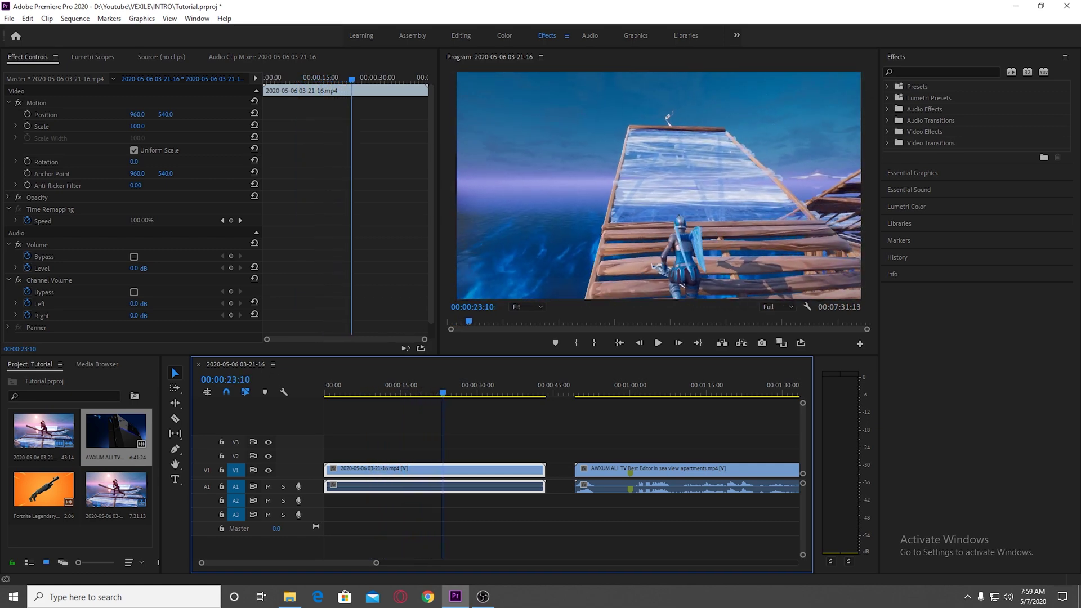
key("shift+Right")
key("shift+Right")
key("shift+Right")
key("shift+Right")
key("shift+Right")
key("shift+Right")
key("shift+Right")
key("shift+Right")
key("shift+Right")
key("shift+Right")
key("shift+Right")
key("shift+Right")
key("shift+Right")
key("shift+Right")
key("shift+Right")
key("shift+Right")
key("shift+Right")
key("shift+Right")
key("shift+Right")
key("shift+Right")
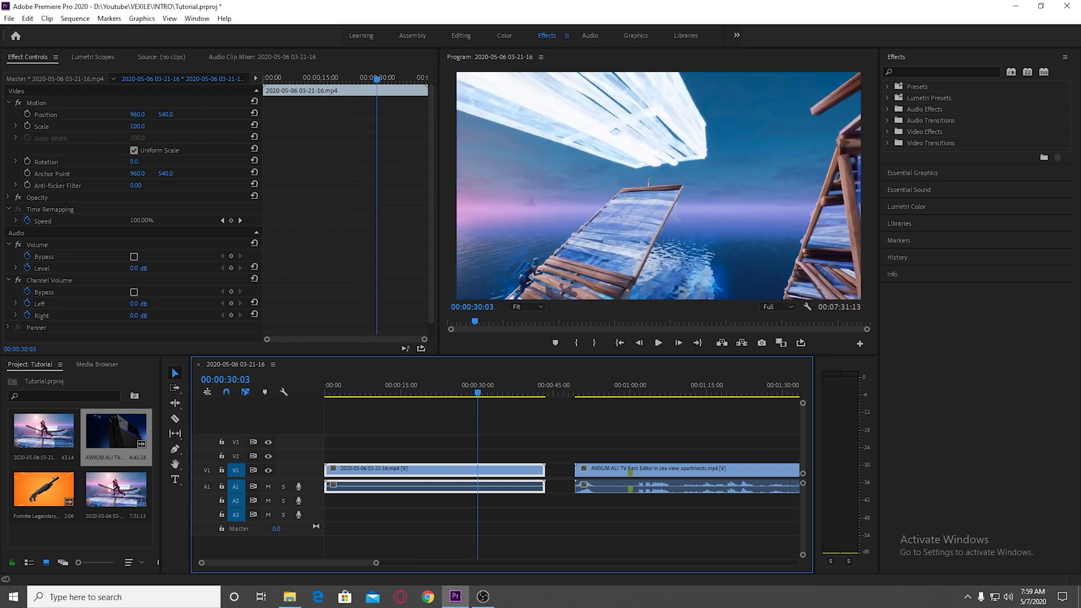
key("shift+Right")
key("shift+Right")
key("shift+Right")
key("shift+Right")
key("shift+Right")
key("shift+Right")
key("shift+Right")
key("shift+Right")
key("shift+Right")
key("shift+Right")
key("shift+Right")
key("shift+Right")
key("shift+Right")
key("shift+Right")
key("shift+Right")
key("shift+Right")
key("shift+Right")
key("shift+Right")
key("shift+Right")
key("shift+Right")
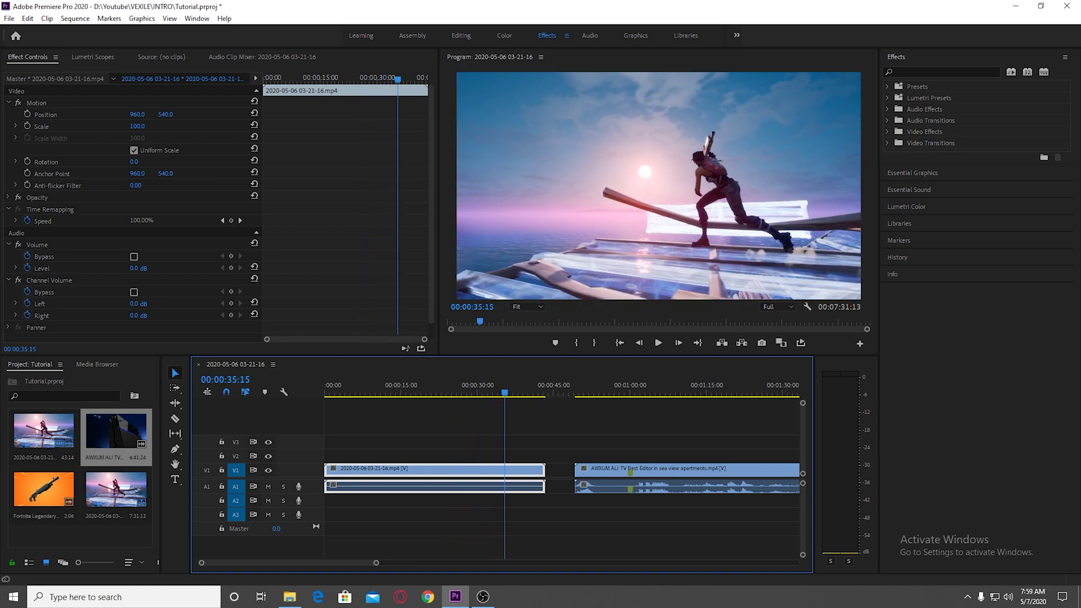
left_click_drag(504, 393, 506, 392)
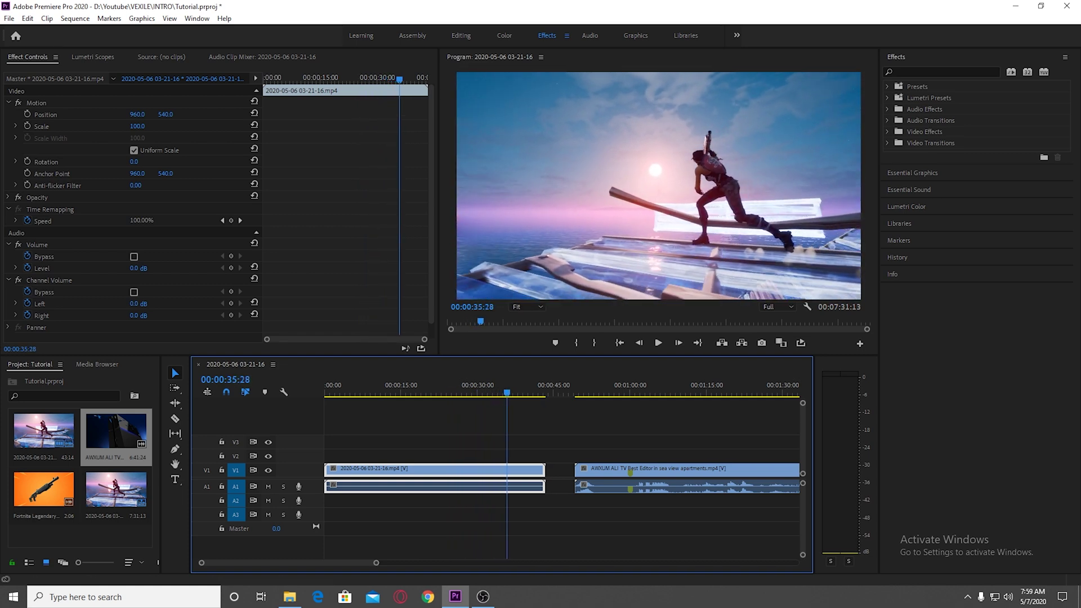
key("shift+Right")
key("shift+Right")
key("shift+Right")
key("shift+Right")
key("shift+Right")
key("shift+Right")
key("shift+Right")
key("shift+Right")
key("shift+Right")
key("shift+Right")
key("shift+Right")
key("shift+Right")
key("shift+Right")
key("shift+Right")
key("shift+Right")
key("shift+Right")
key("shift+Right")
key("Right")
key("Right")
key("Right")
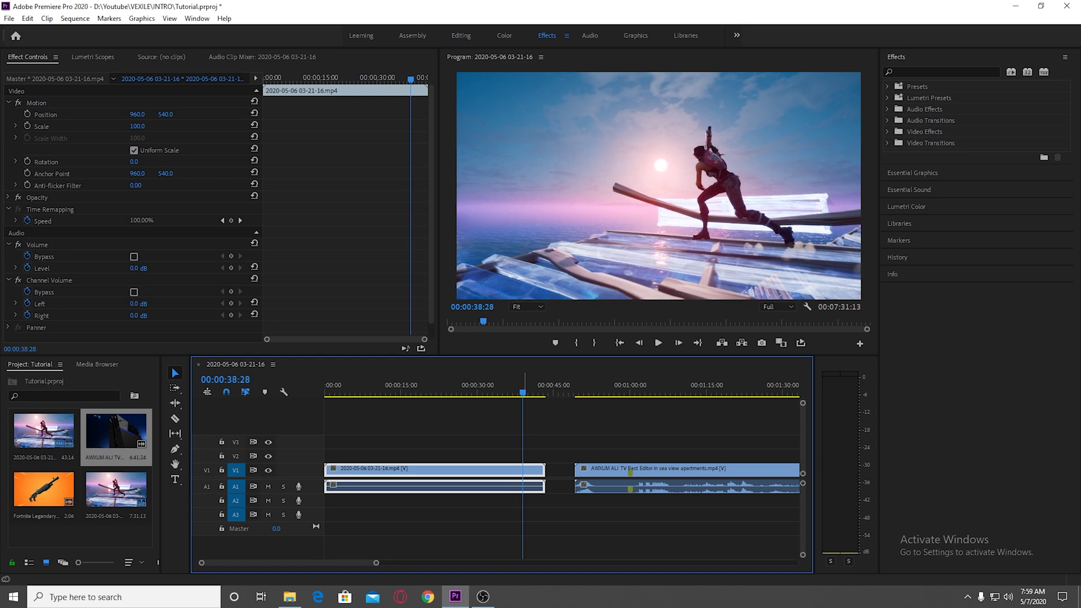
left_click_drag(523, 392, 354, 393)
left_click(175, 418)
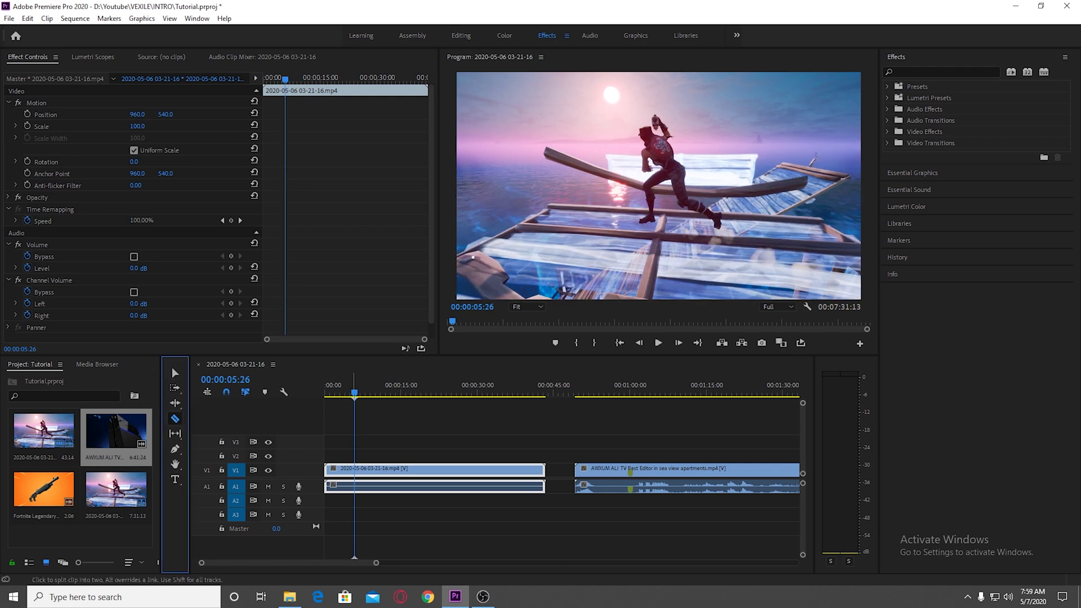
left_click(354, 468)
left_click_drag(518, 392, 502, 393)
key("space")
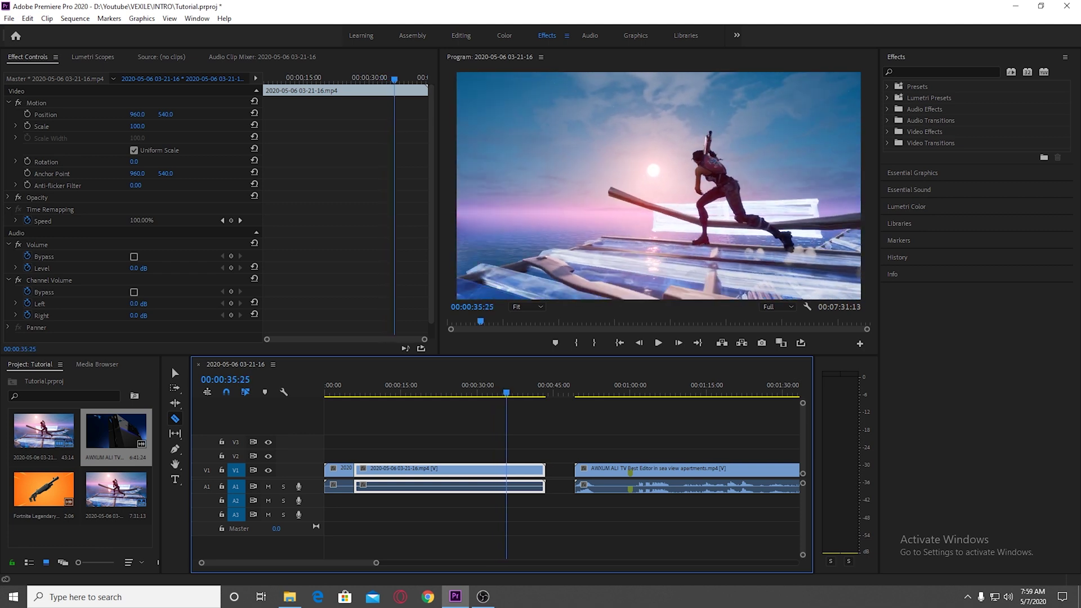
key("space")
key("ctrl+k")
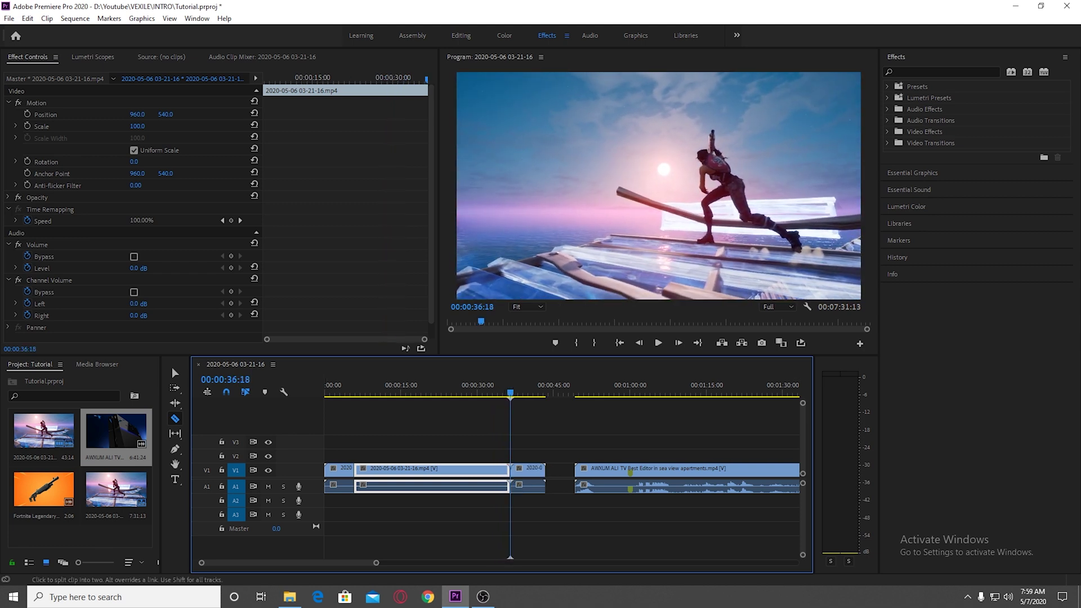
left_click(175, 373)
left_click(528, 471)
key("Delete")
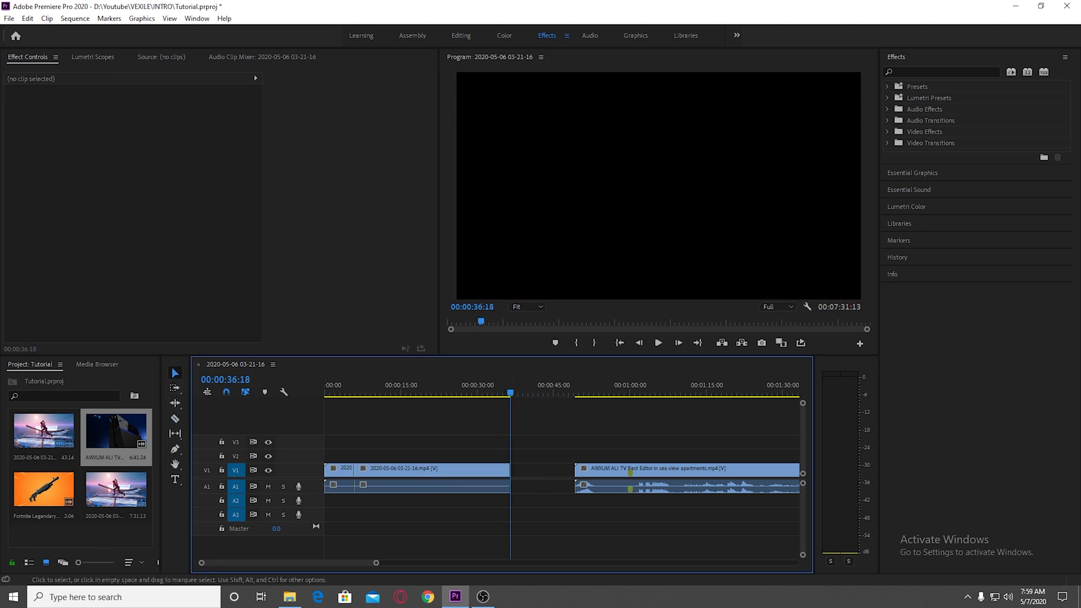
left_click(339, 472)
key("Delete")
scroll(409, 472, "down", 4)
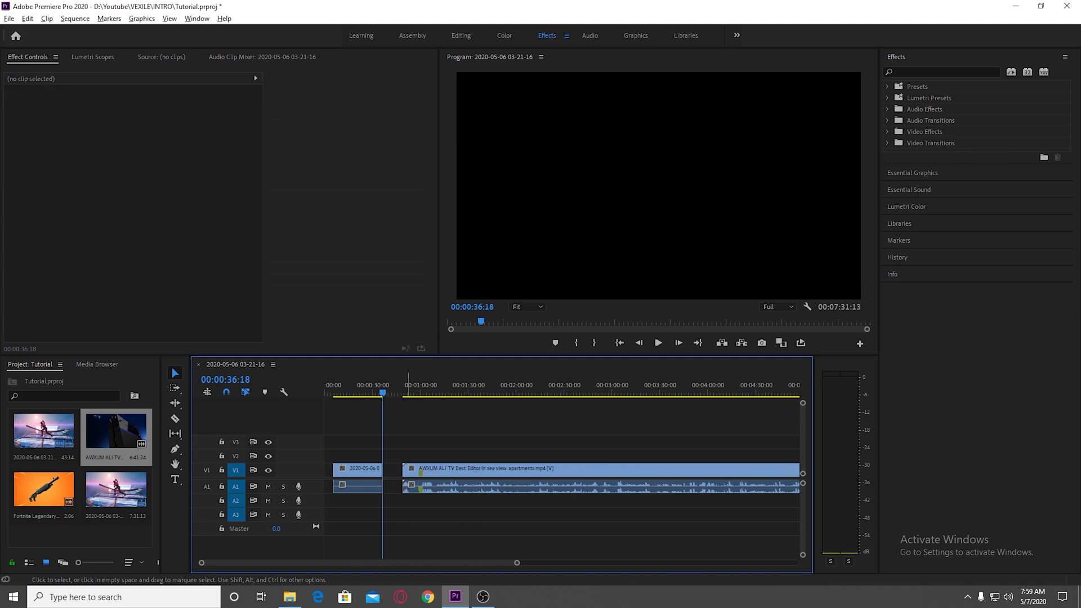
Unlink the AWXUM ALI TV clip's video and audio, and delete its audio from the timeline.
left_click(359, 471)
scroll(412, 472, "up", 2)
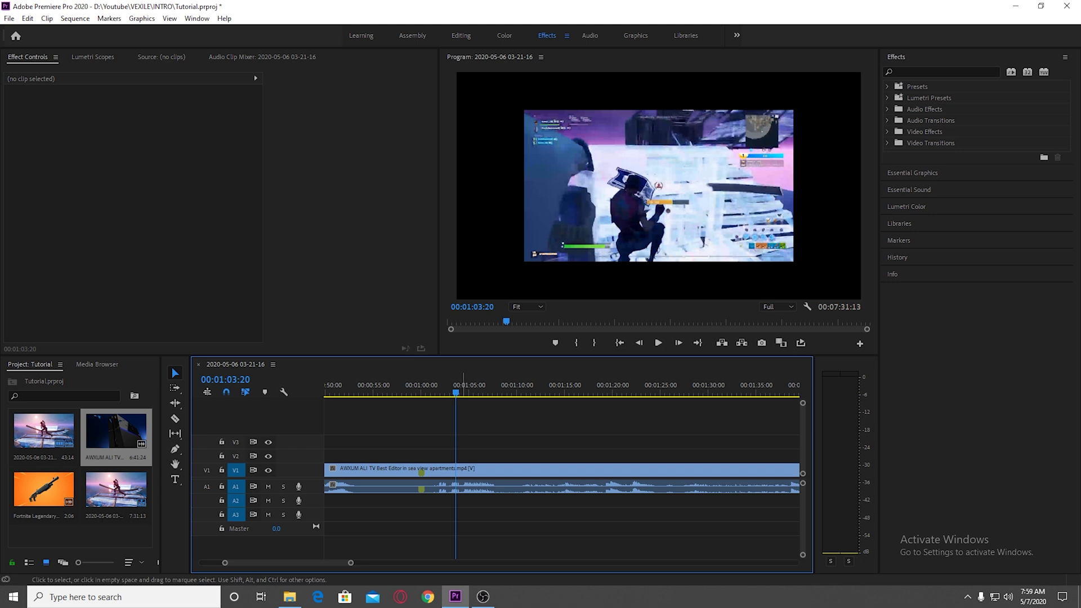
left_click_drag(408, 454, 513, 522)
left_click(490, 518)
scroll(446, 473, "up", 2)
left_click(492, 471)
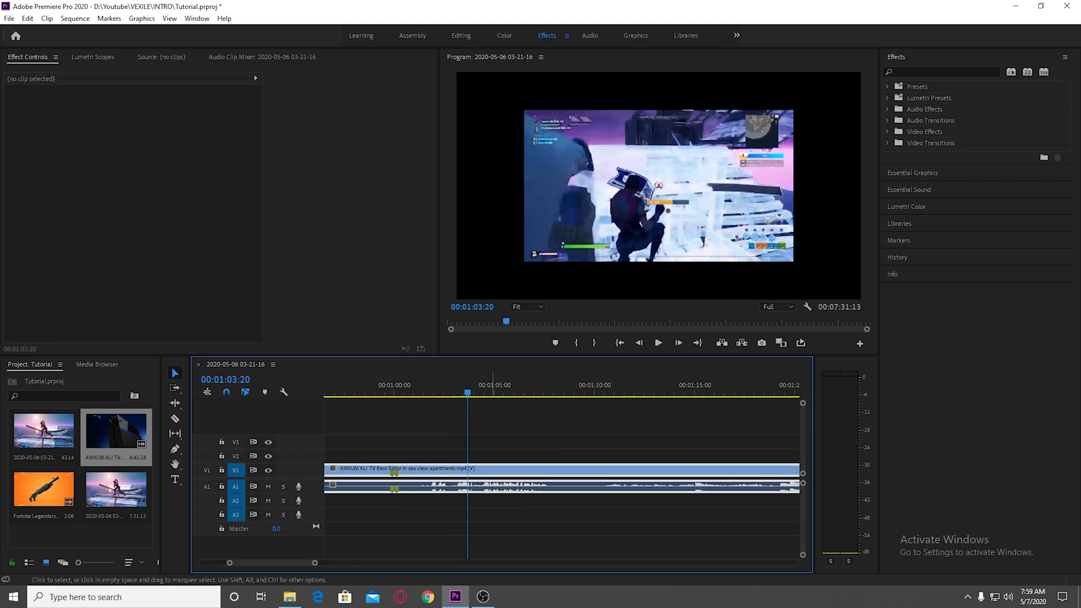
right_click(493, 468)
left_click(518, 216)
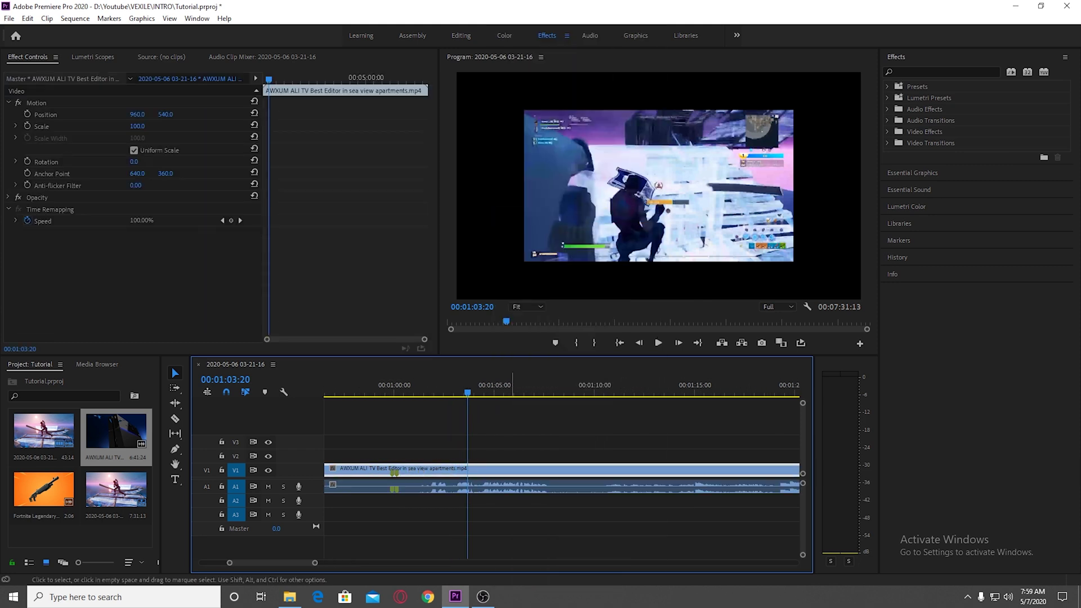
left_click(512, 487)
key("Delete")
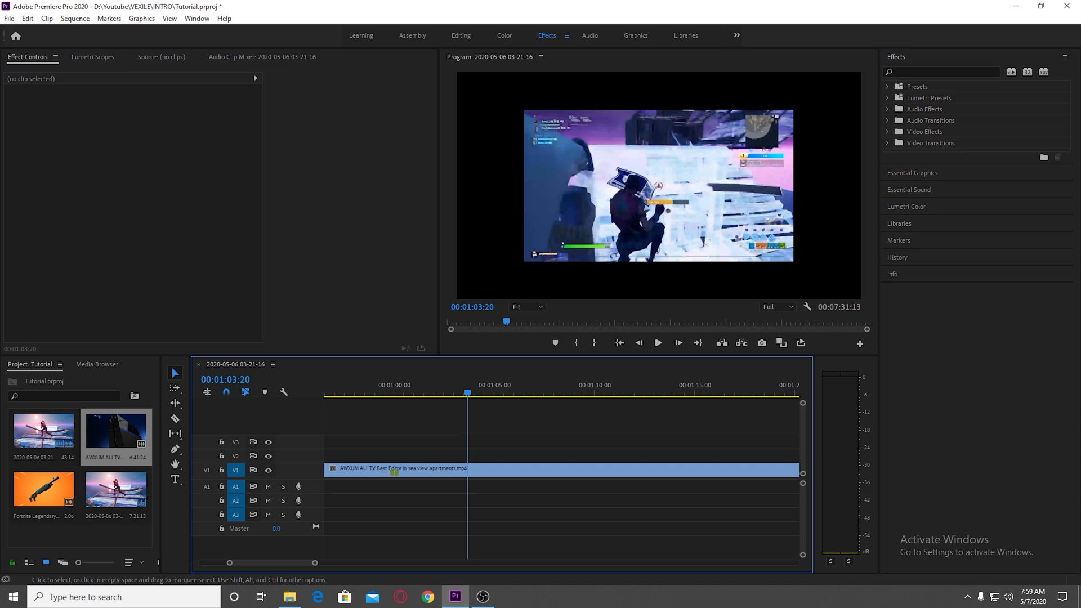
Set the AWXUM ALI TV clip's scale to 150 so it fills the frame.
left_click(486, 470)
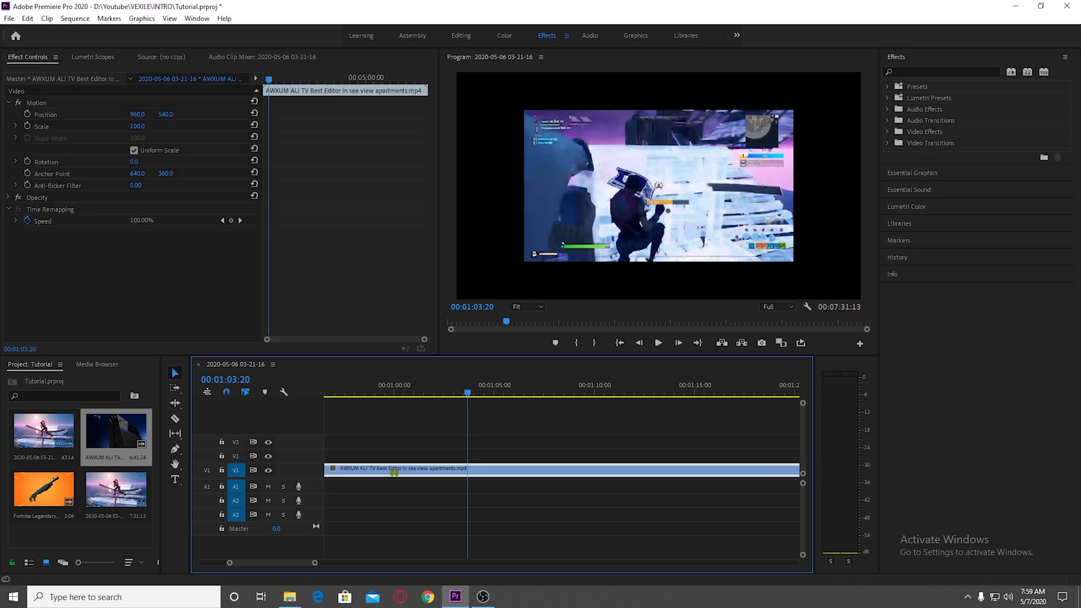
left_click(137, 127)
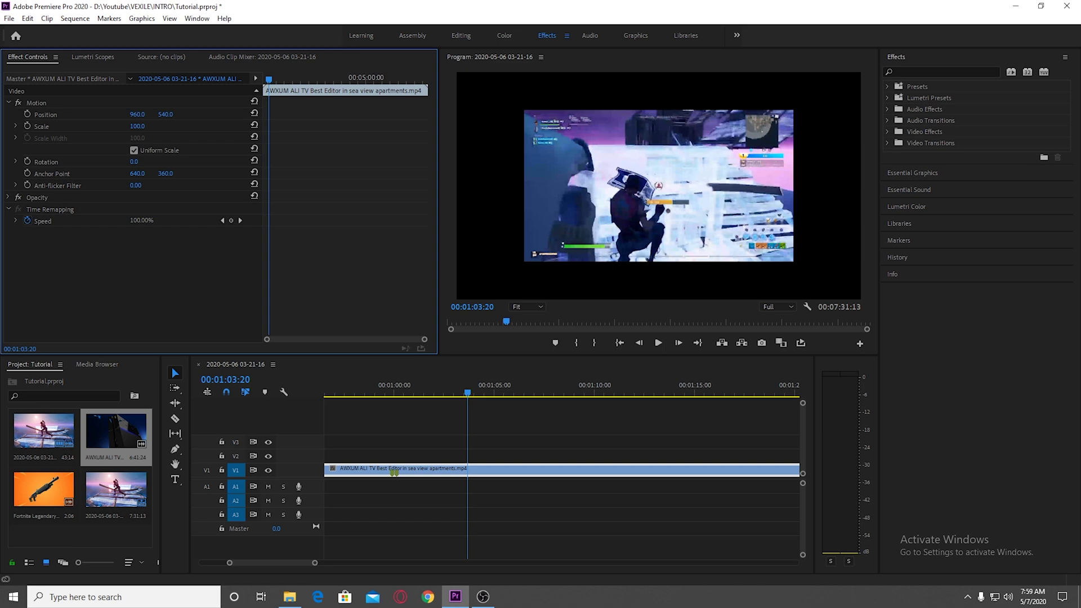
left_click_drag(137, 126, 162, 126)
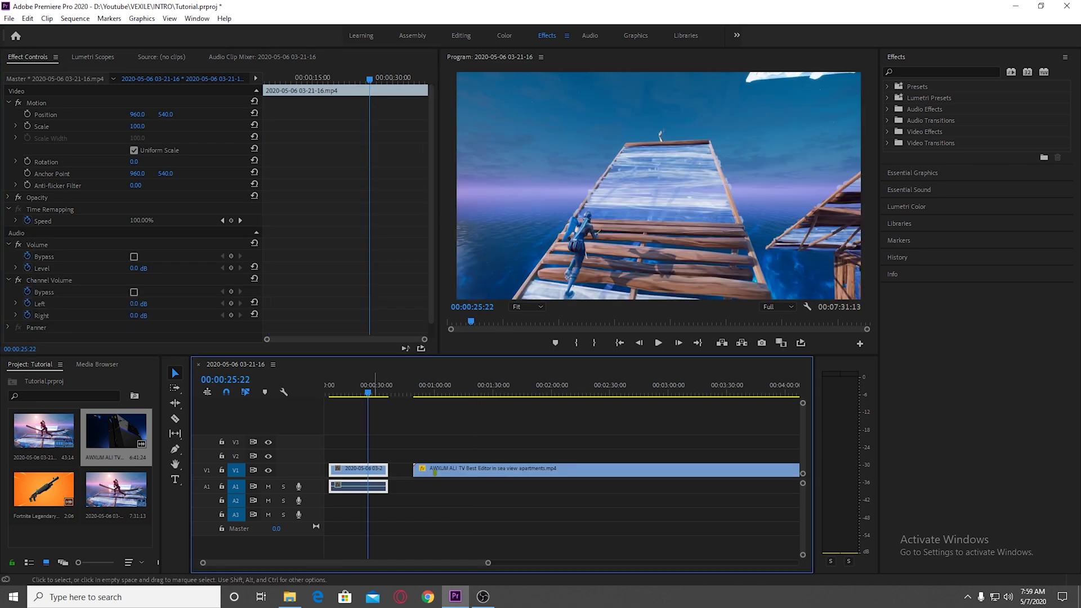
right_click(375, 470)
left_click(405, 216)
left_click_drag(422, 503, 363, 486)
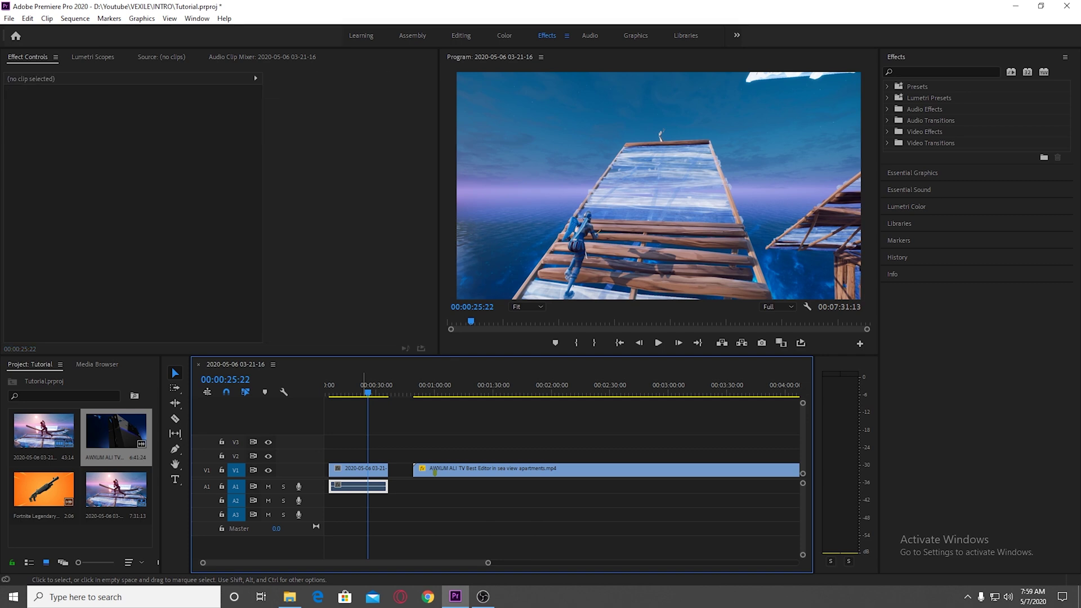
key("Delete")
Trim the AWXUM ALI TV clip down to a short gameplay section starting at 00:05:51:21.
left_click(446, 470)
left_click(440, 388)
scroll(442, 417, "up", 5)
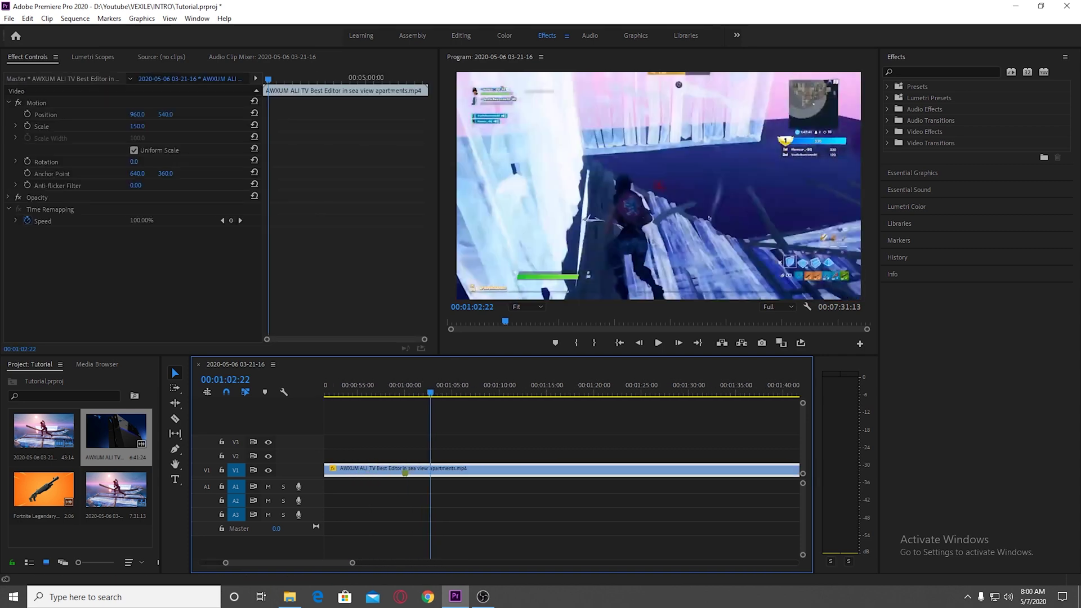
key("Left")
key("Left")
key("Left")
key("Left")
key("Left")
key("Left")
key("Left")
key("Left")
key("Left")
key("Left")
key("Left")
key("Left")
key("Left")
key("Left")
key("Left")
scroll(601, 473, "down", 1)
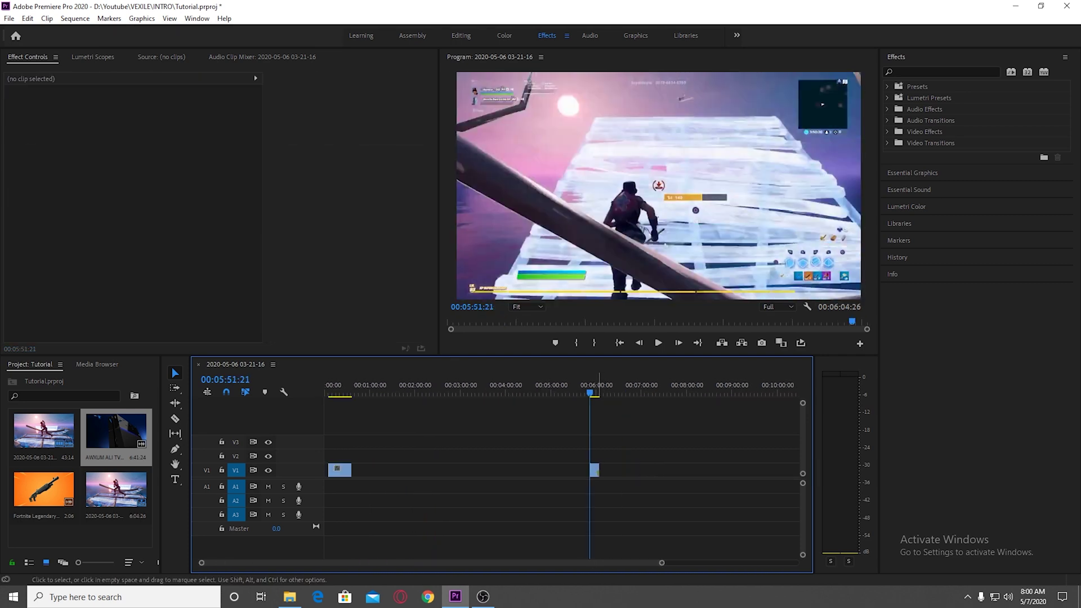
Move the short AWXUM ALI TV clip earlier on the timeline so that it ends at 00:02:09:25.
key("ctrl+z")
key("ctrl+z")
key("ctrl+z")
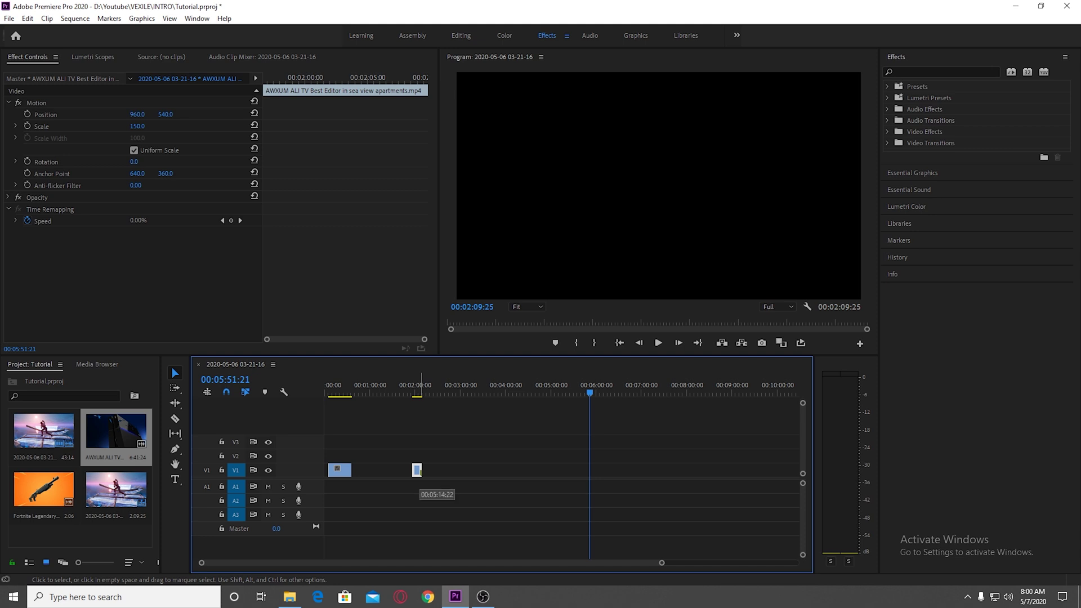
scroll(402, 476, "up", 3)
scroll(402, 476, "up", 1)
scroll(562, 476, "up", 1)
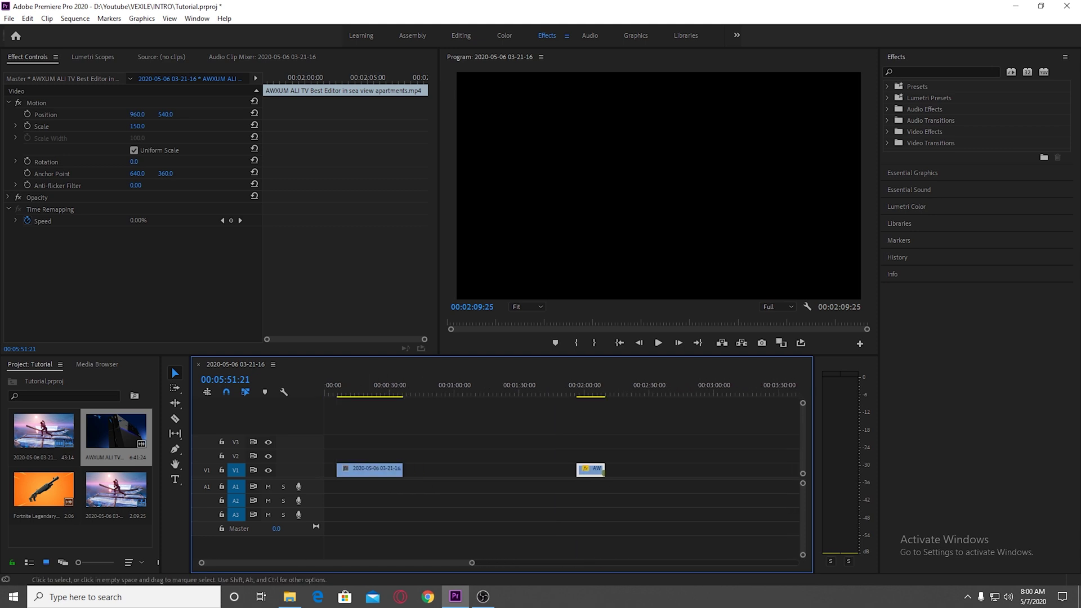
Play the short AWXUM ALI TV clip from 00:02:03:15 to check its gameplay.
scroll(583, 476, "up", 2)
left_click(602, 387)
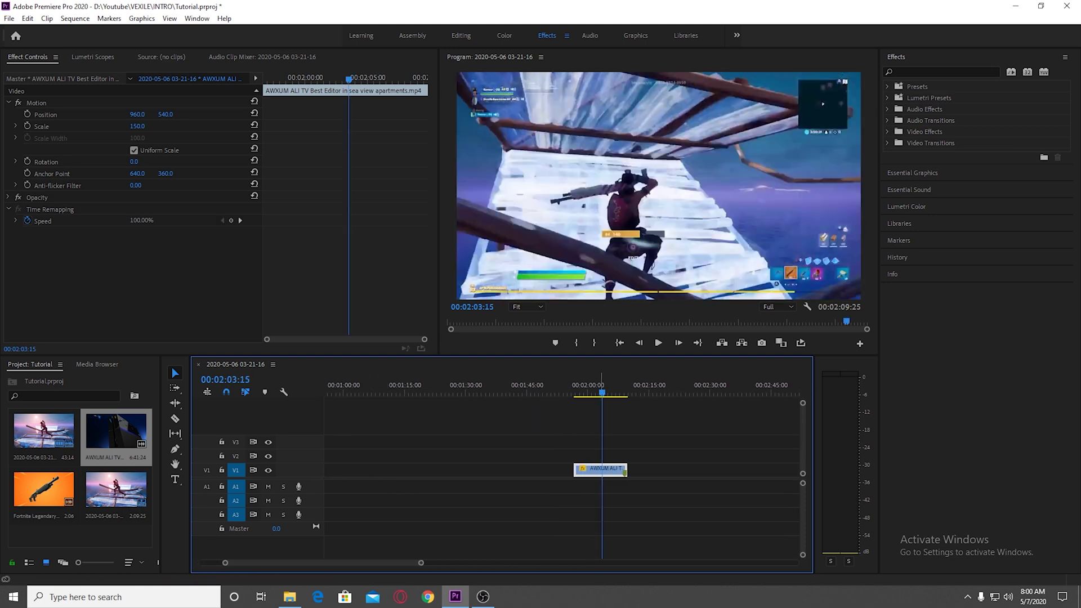
key("space")
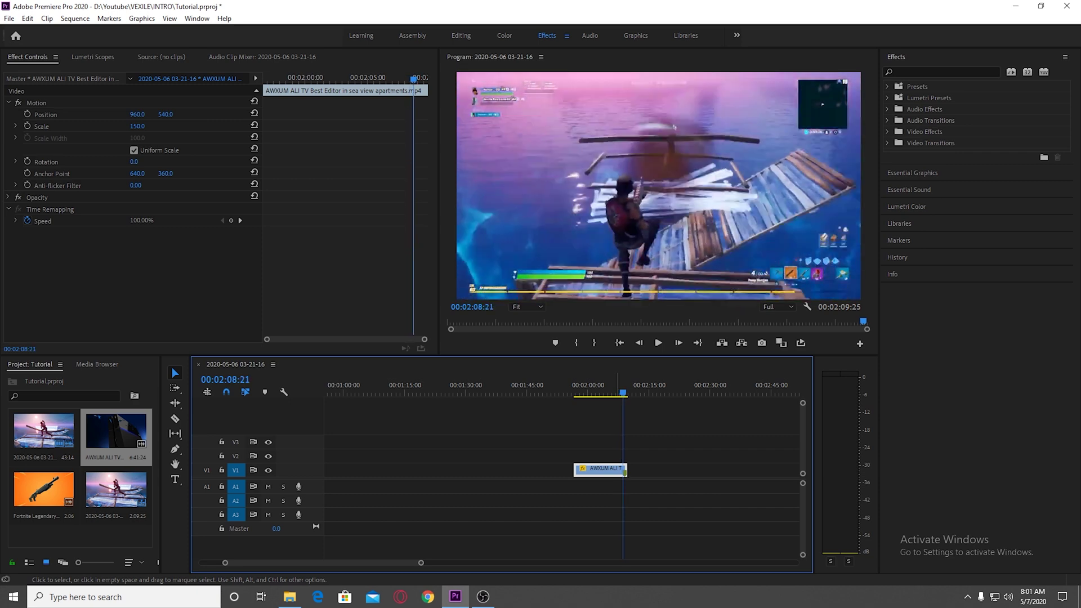
Split the AWXUM ALI TV gameplay clip at 00:02:08:15.
key("Left")
key("Left")
key("Left")
key("Left")
key("Left")
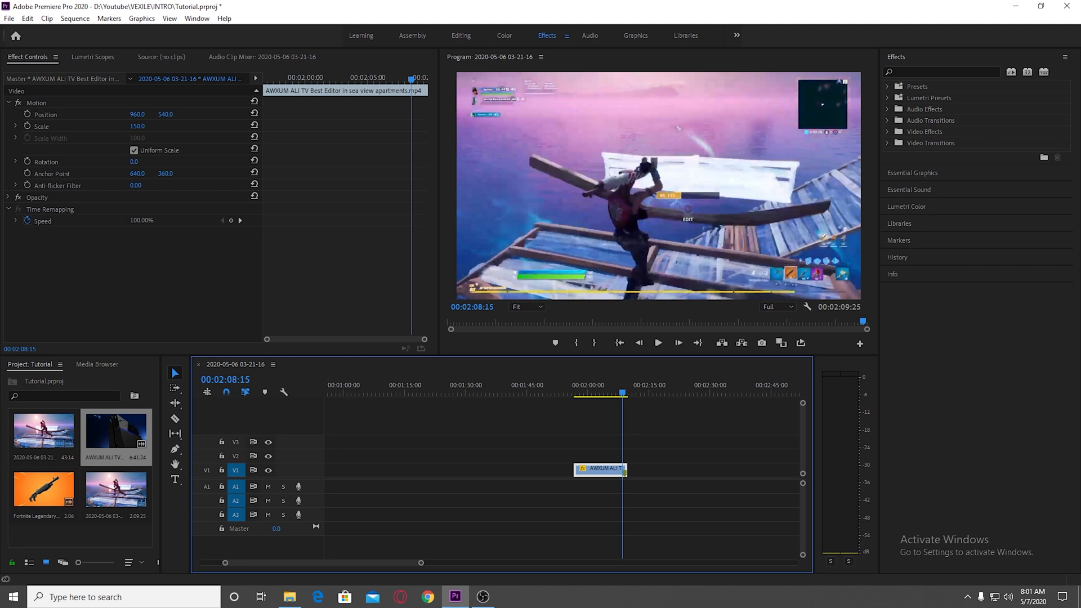
key("c")
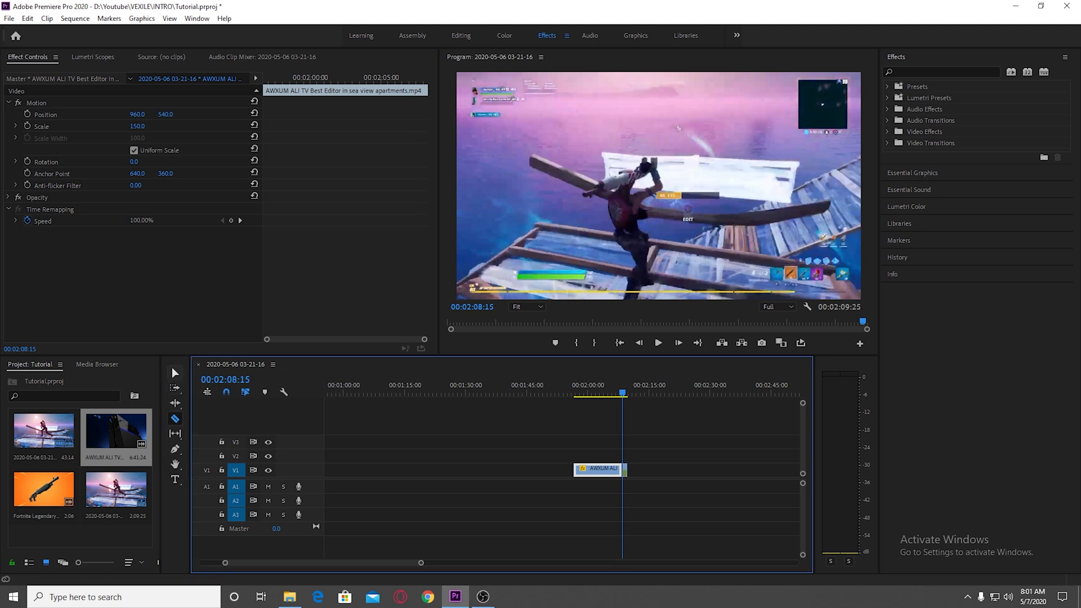
left_click(175, 373)
scroll(536, 467, "down", 2)
left_click(544, 470)
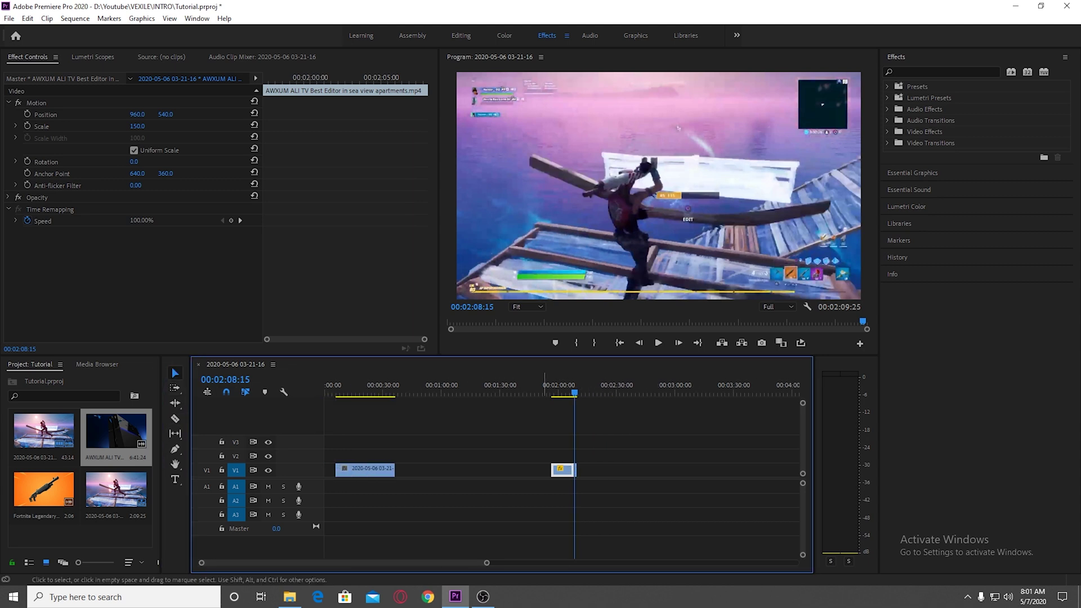
left_click_drag(364, 470, 408, 470)
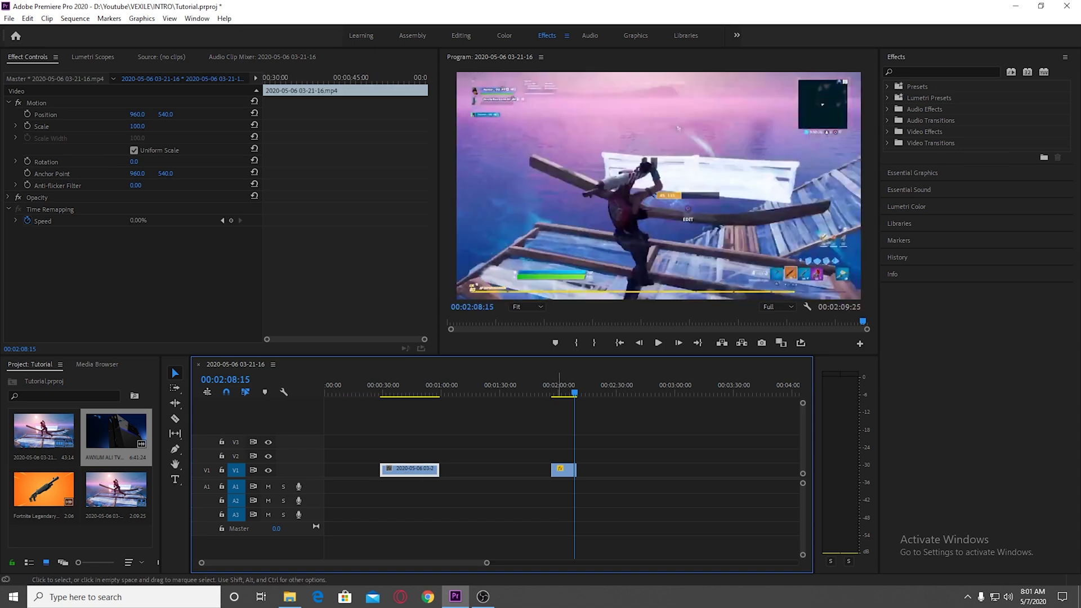
left_click_drag(558, 470, 336, 470)
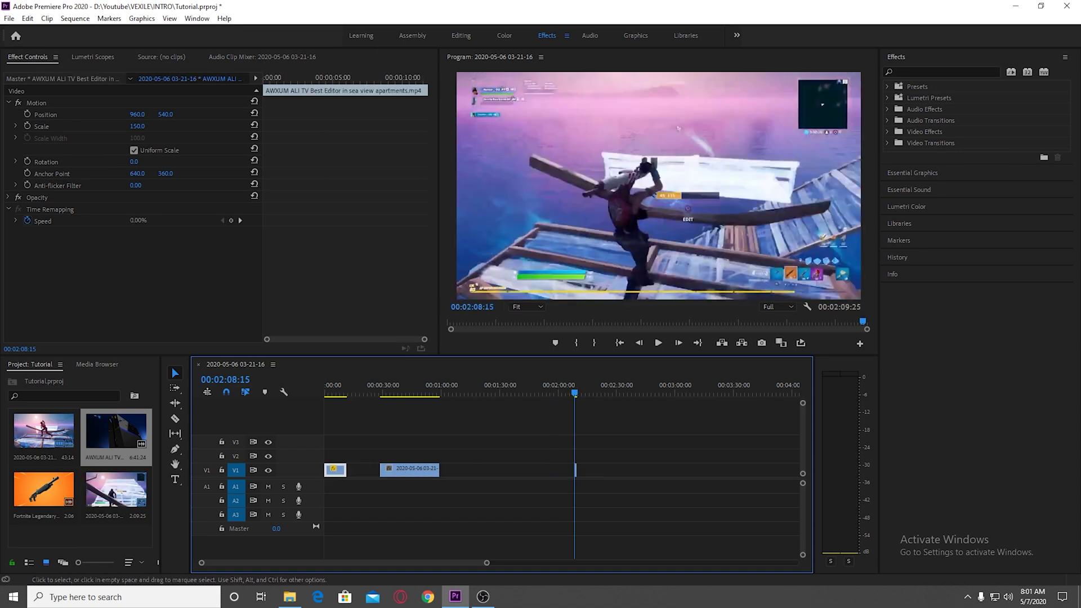
left_click_drag(409, 470, 375, 470)
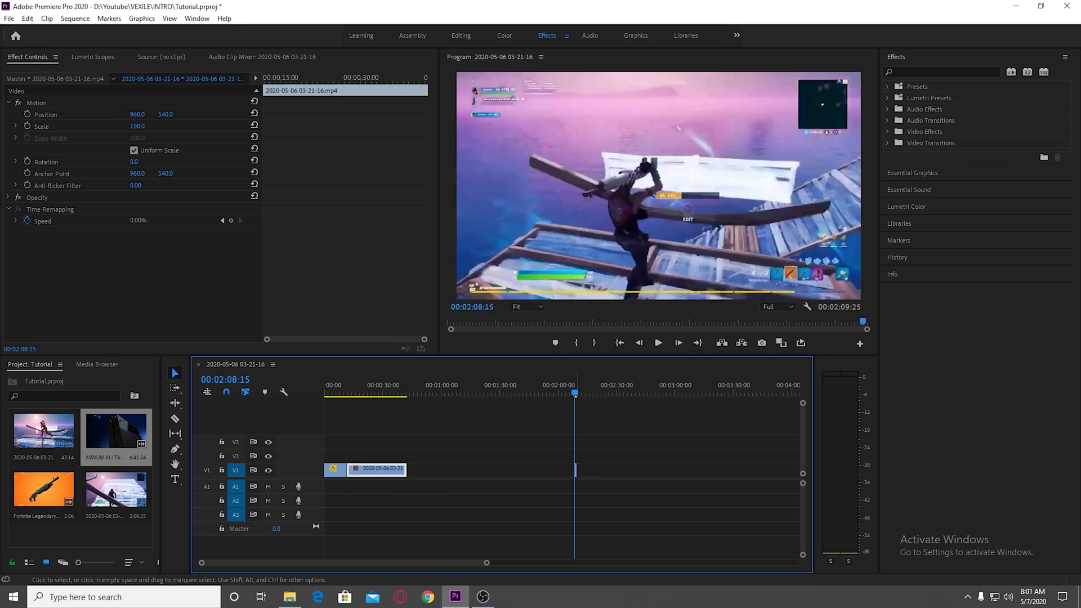
left_click_drag(575, 470, 407, 470)
scroll(358, 471, "up", 4)
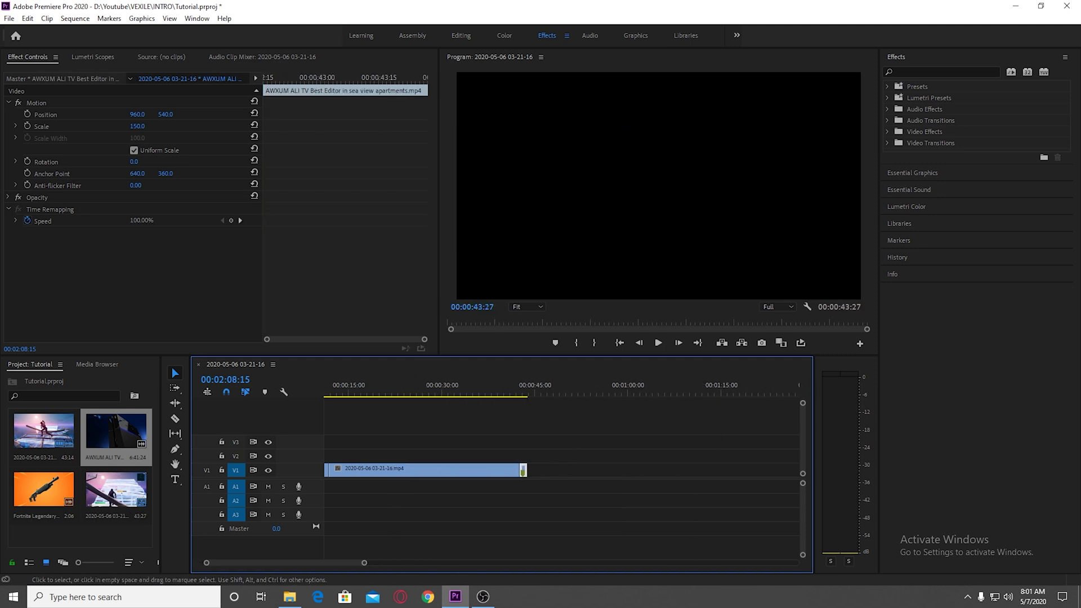
scroll(389, 470, "up", 2)
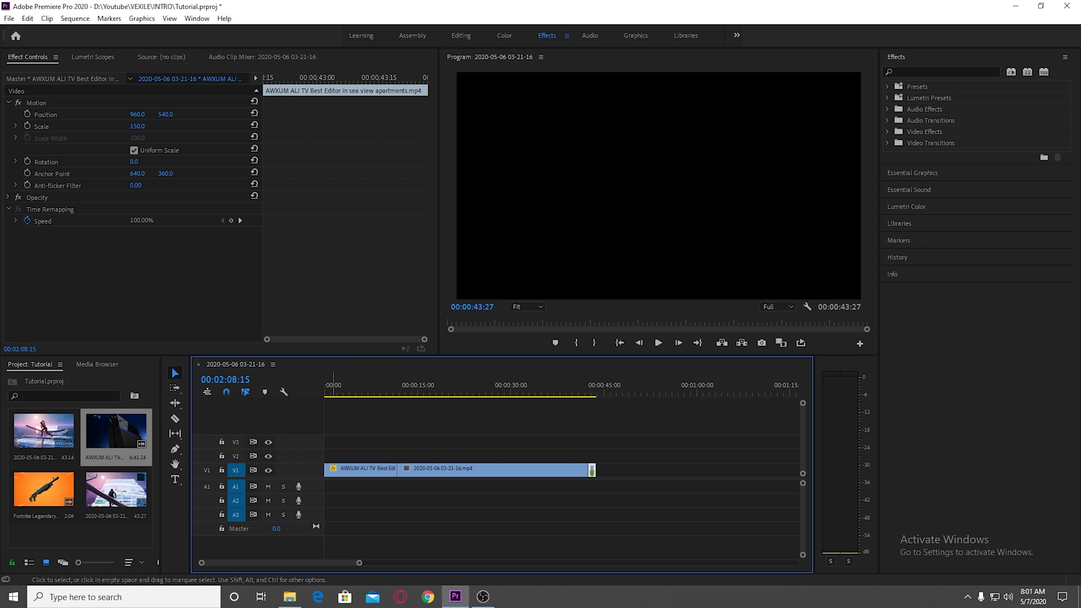
right_click(333, 468)
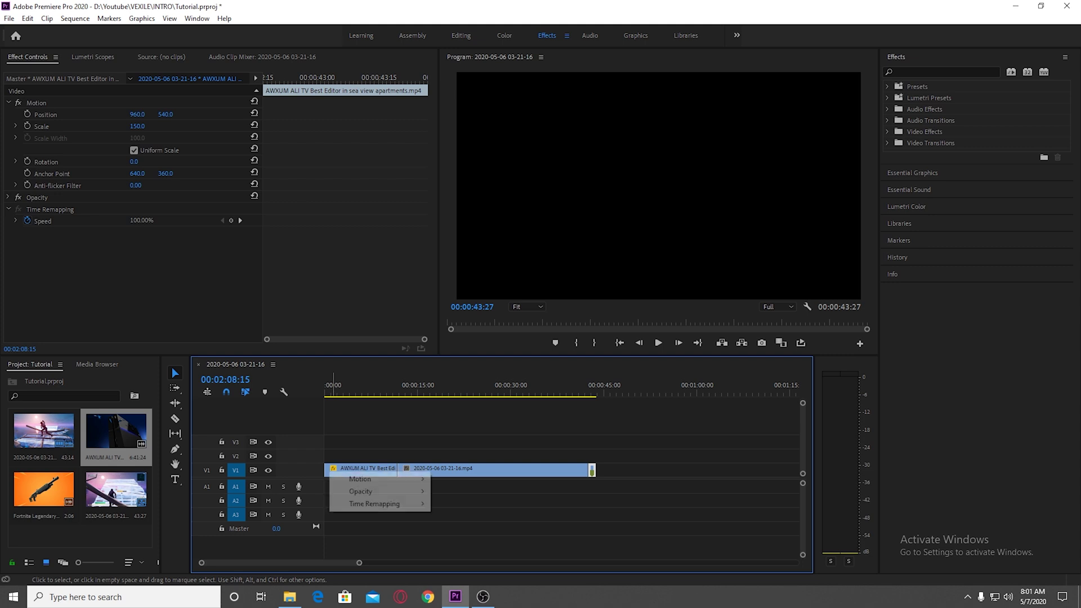
mouse_move(375, 503)
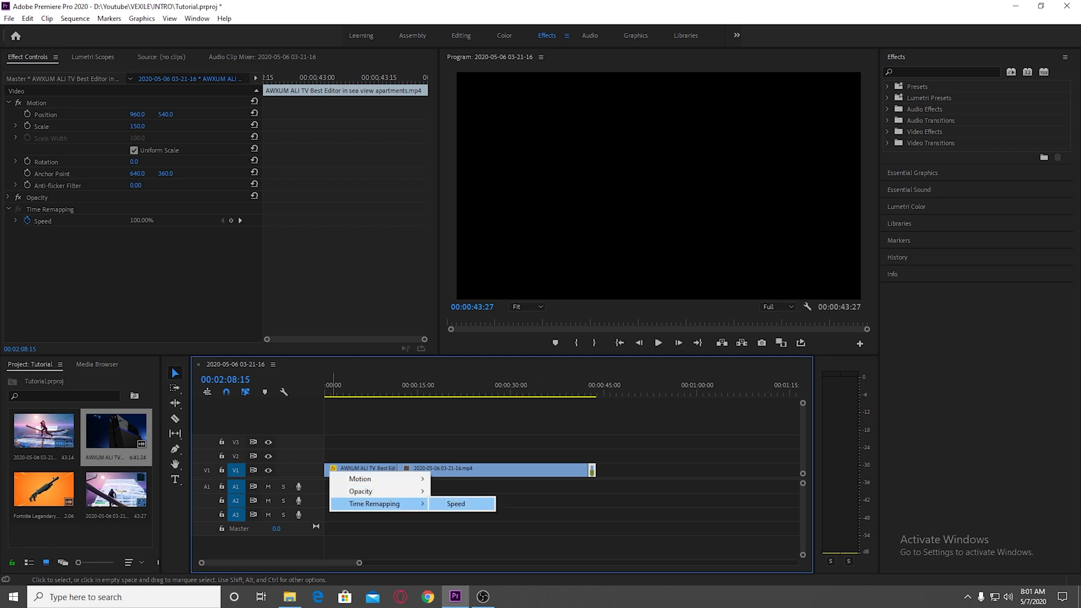
left_click(456, 503)
right_click(403, 472)
mouse_move(448, 504)
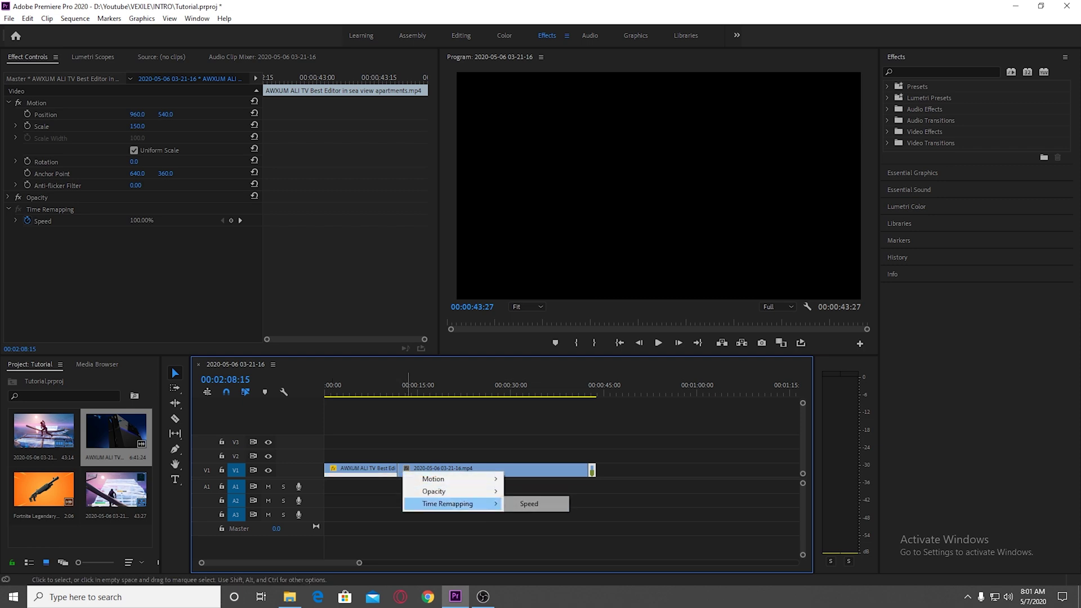
left_click(527, 504)
scroll(588, 471, "up", 2)
scroll(589, 471, "up", 3)
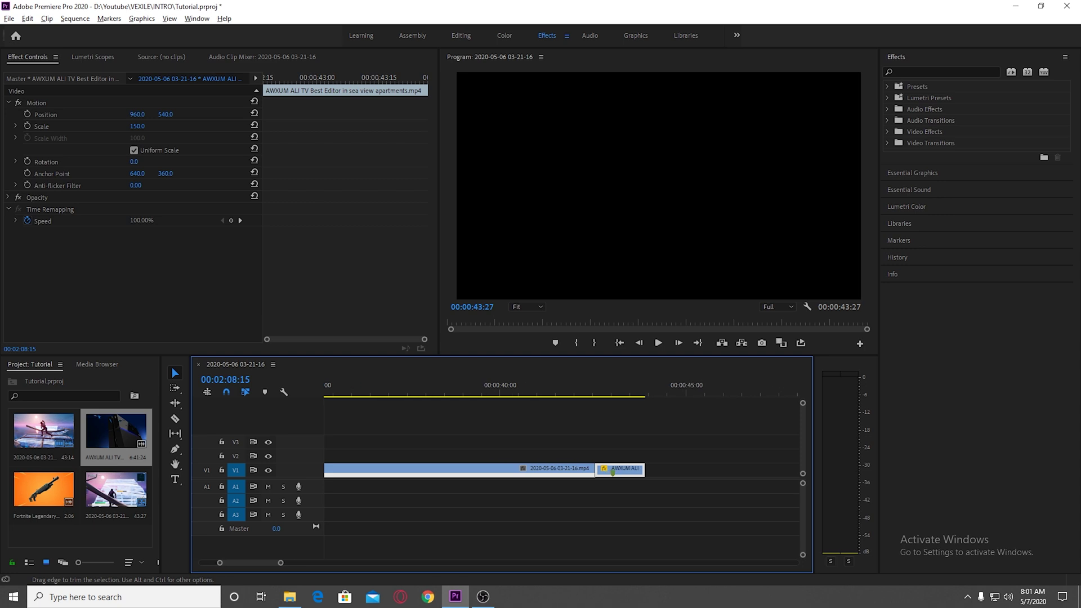
Increase the height of the V1 track so the clips' speed lines are easier to edit.
scroll(467, 471, "down", 4)
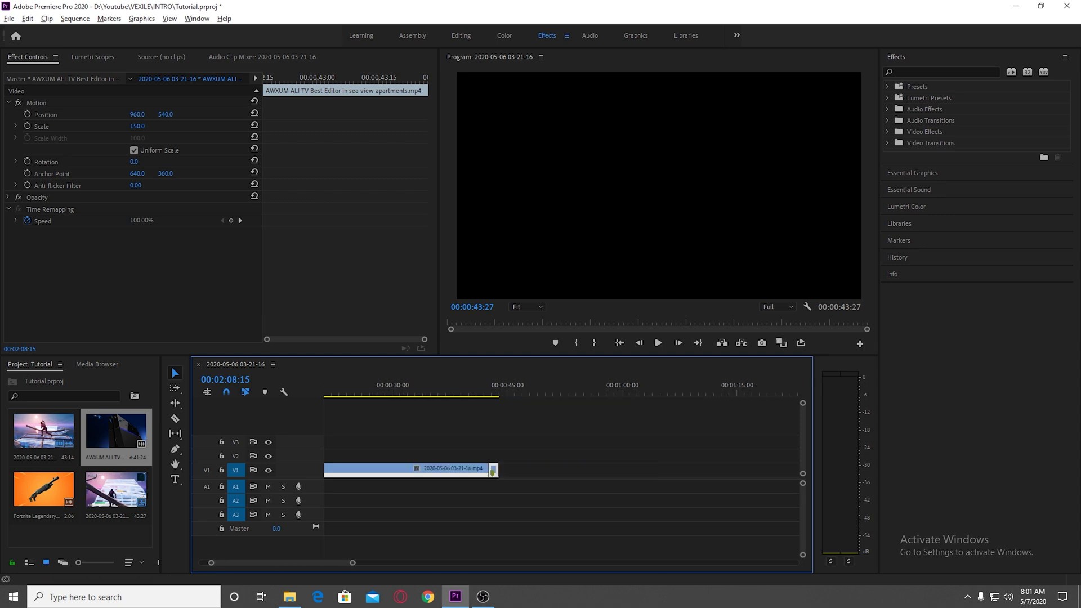
scroll(292, 470, "up", 2)
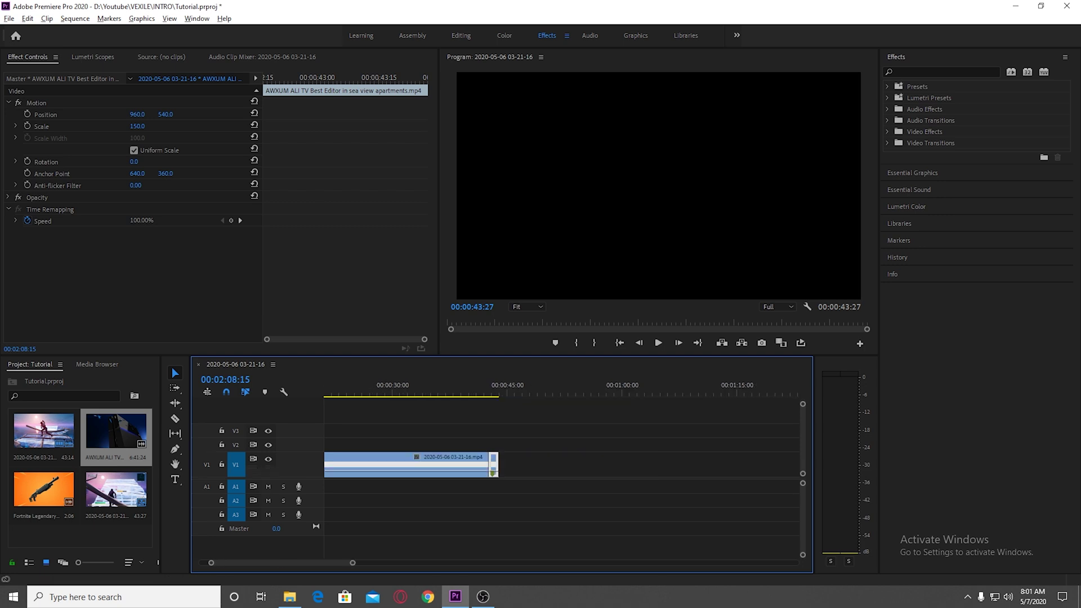
scroll(411, 464, "up", 2)
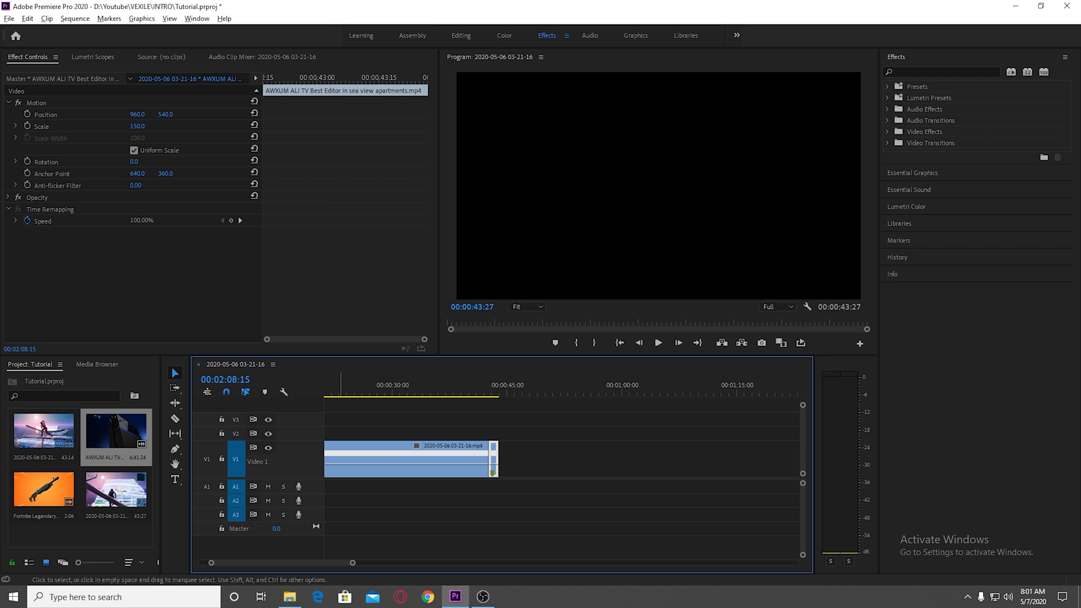
scroll(411, 464, "up", 2)
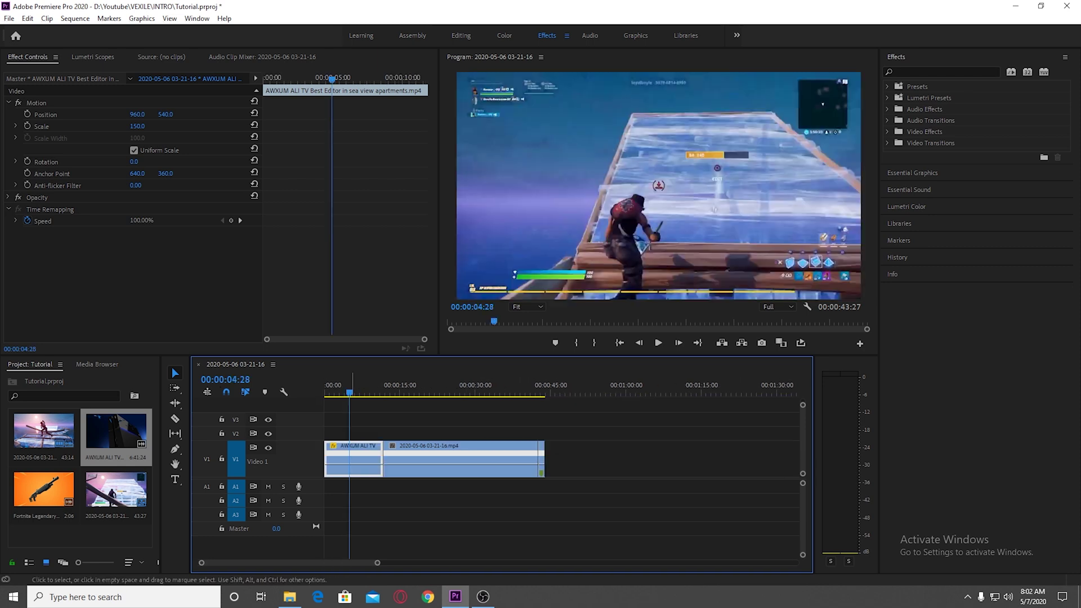
Play the sequence from its start and go on to 00:00:43:00 to check how the three clips follow each other.
key("Home")
key("space")
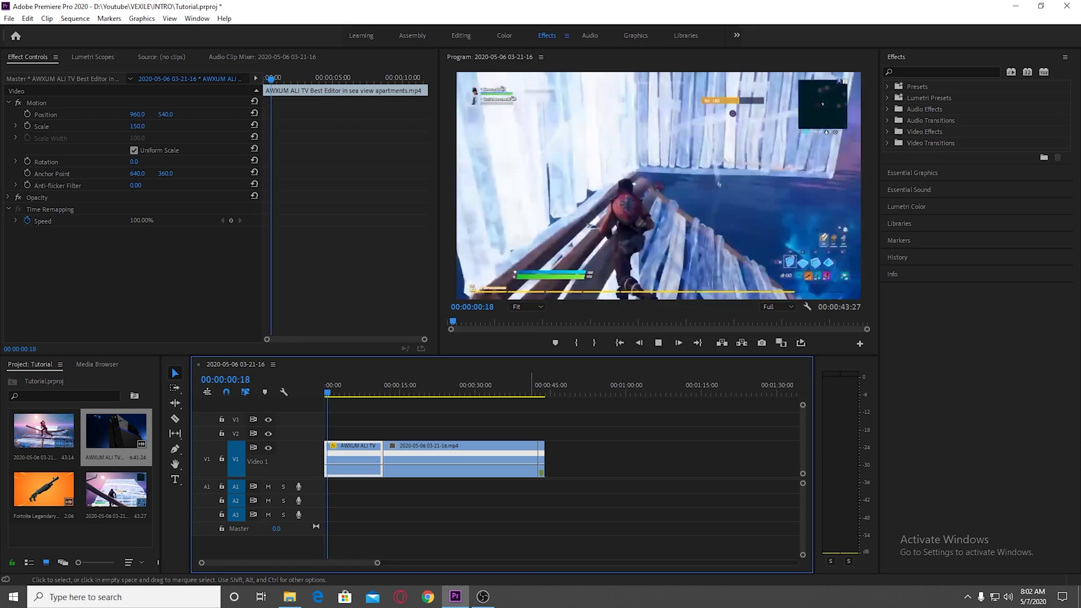
key("space")
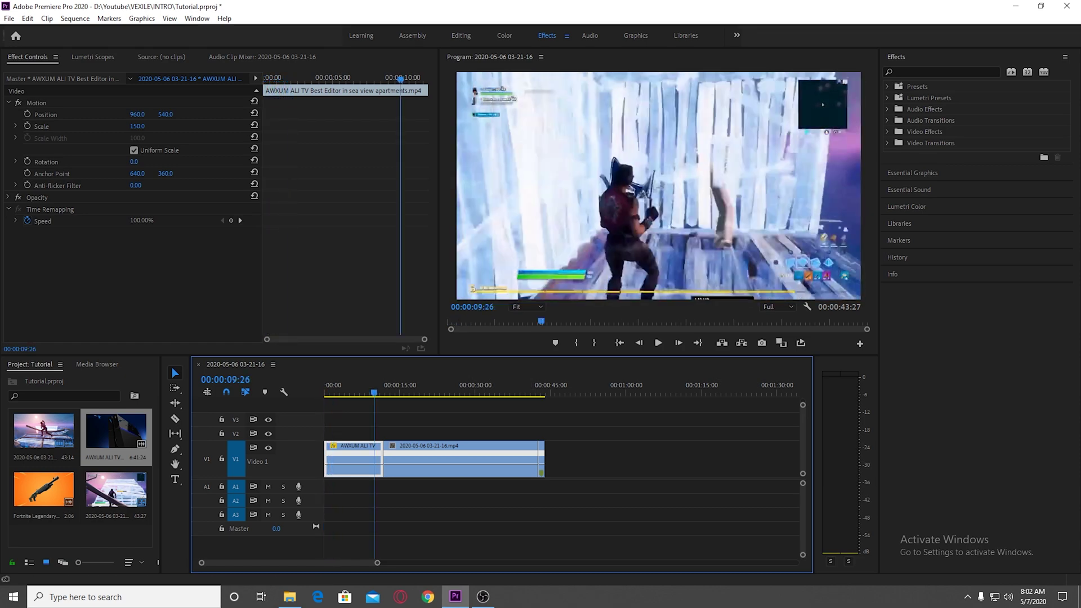
key("space")
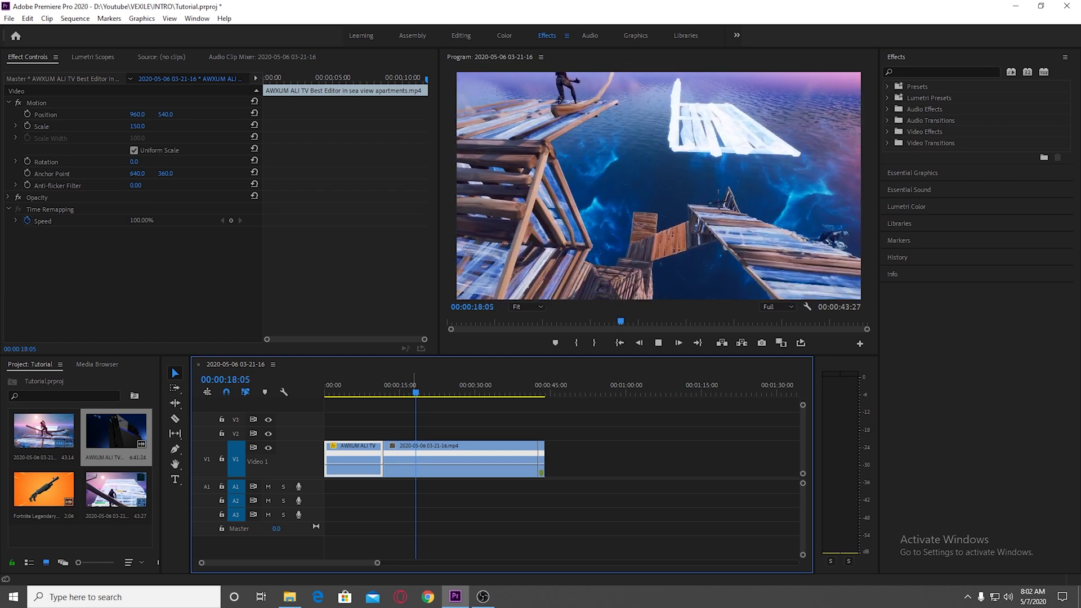
left_click_drag(415, 387, 454, 388)
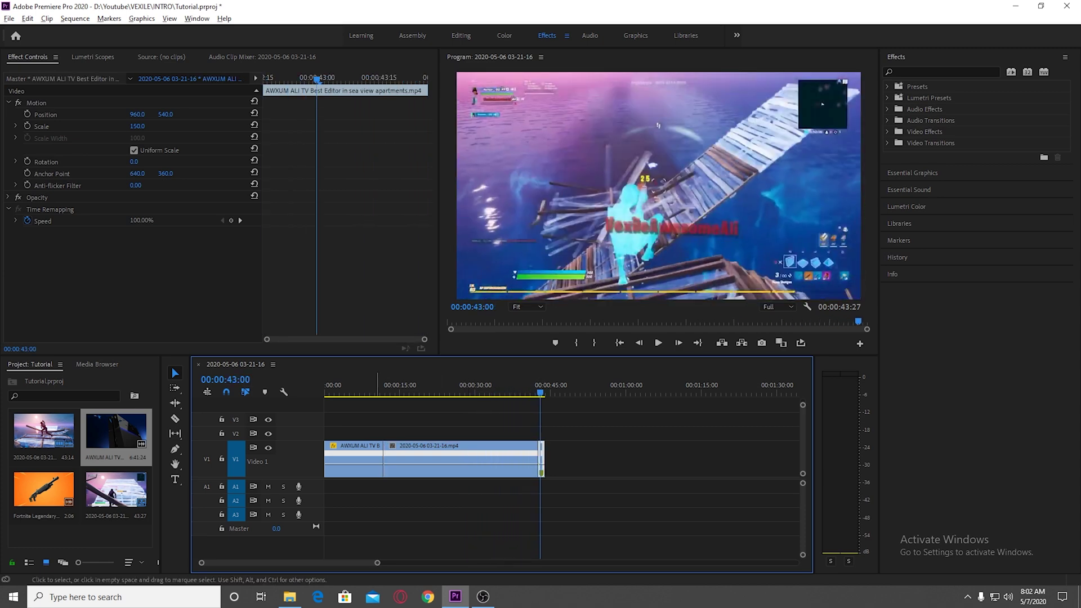
scroll(376, 458, "up", 4)
scroll(423, 465, "down", 4)
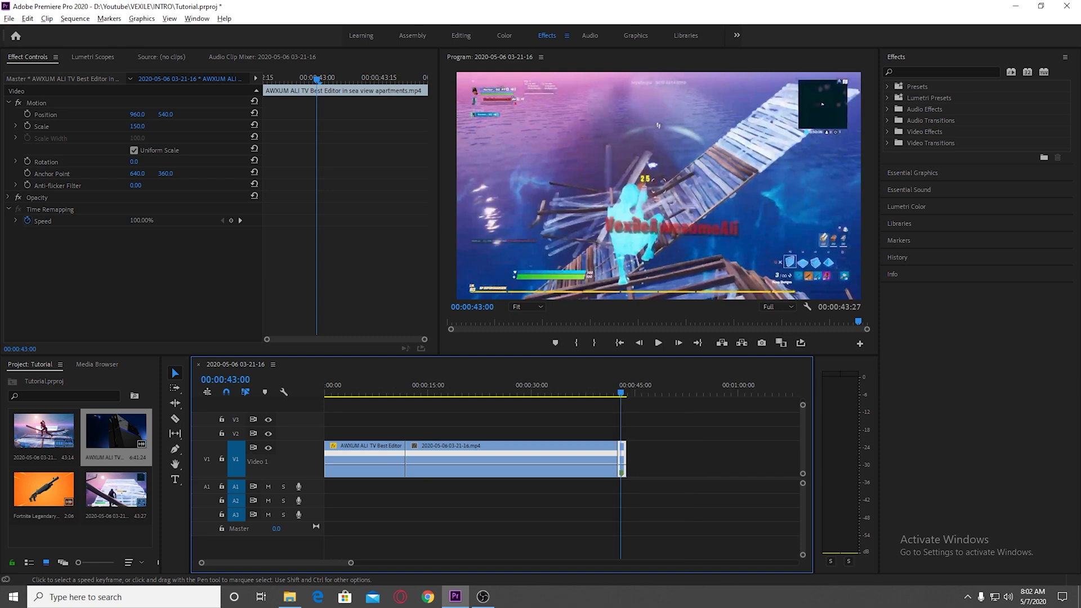
left_click_drag(551, 418, 559, 463)
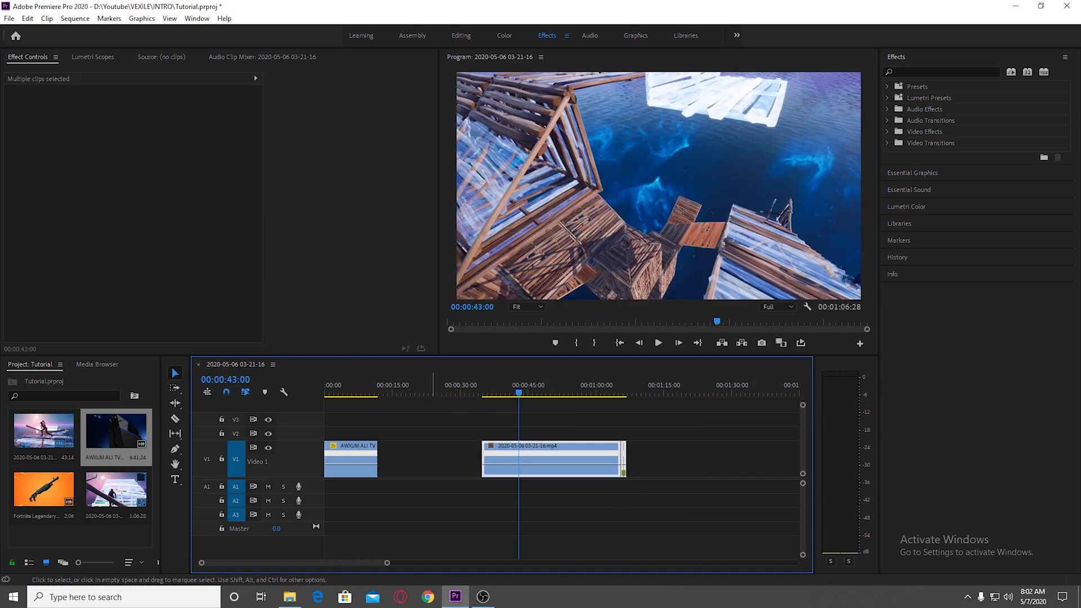
left_click(444, 461)
left_click_drag(642, 418, 503, 495)
left_click_drag(579, 462, 632, 462)
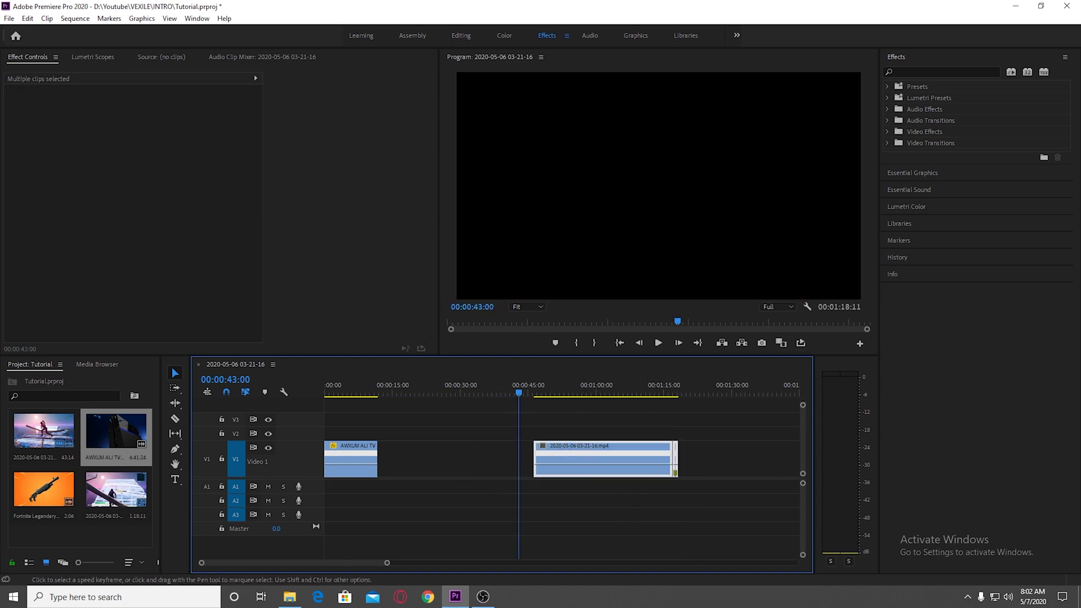
left_click(484, 431)
Add a Time Remapping speed keyframe to the first AWXUM ALI TV clip at 00:00:11:02.
scroll(350, 459, "up", 4)
scroll(350, 459, "up", 2)
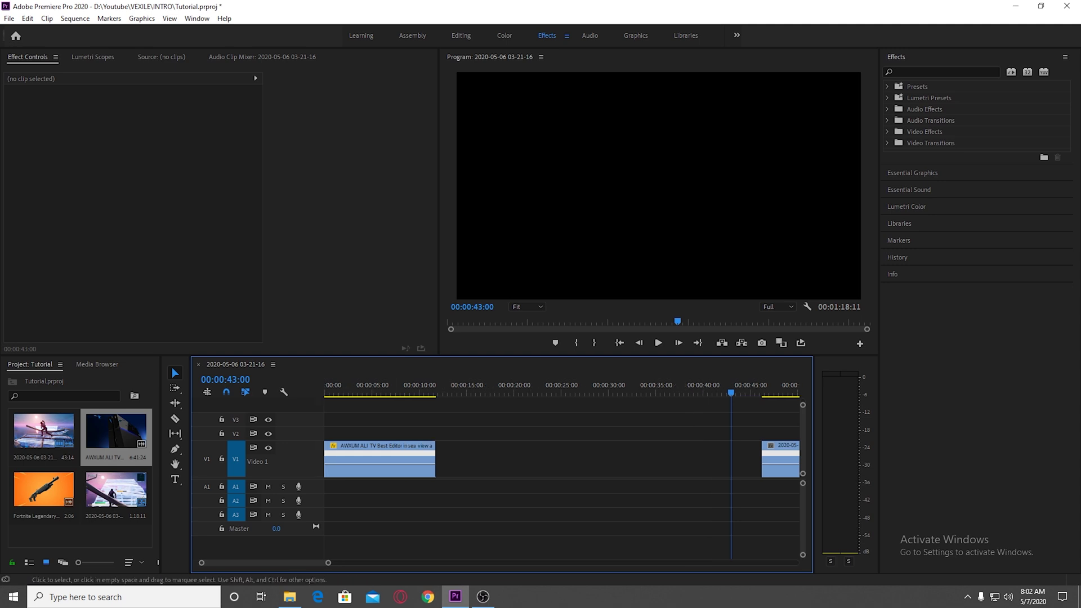
left_click_drag(395, 392, 368, 392)
key("space")
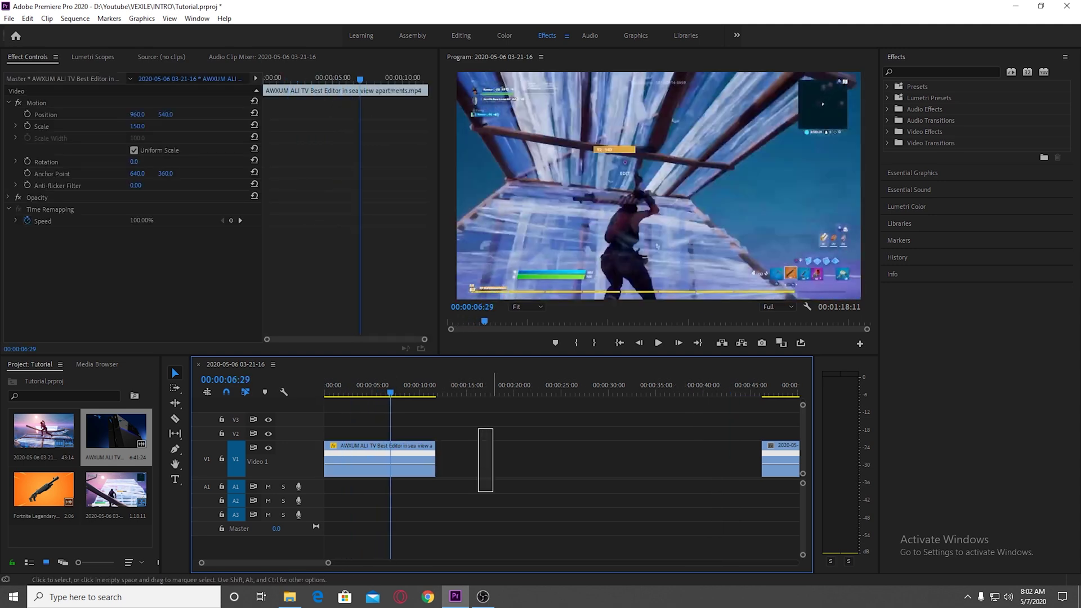
key("=")
key("=")
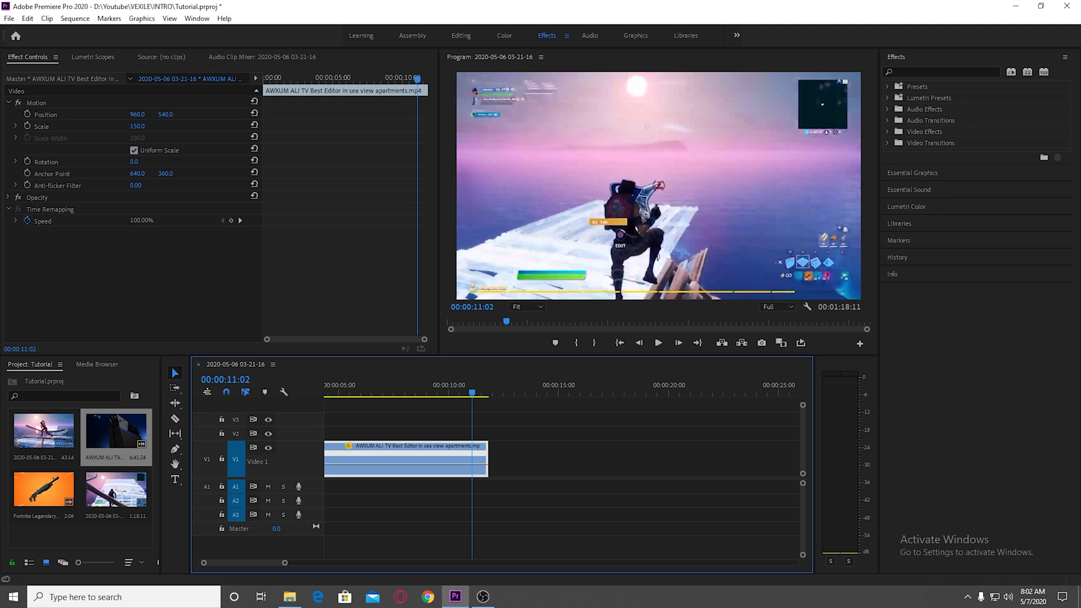
left_click(231, 220)
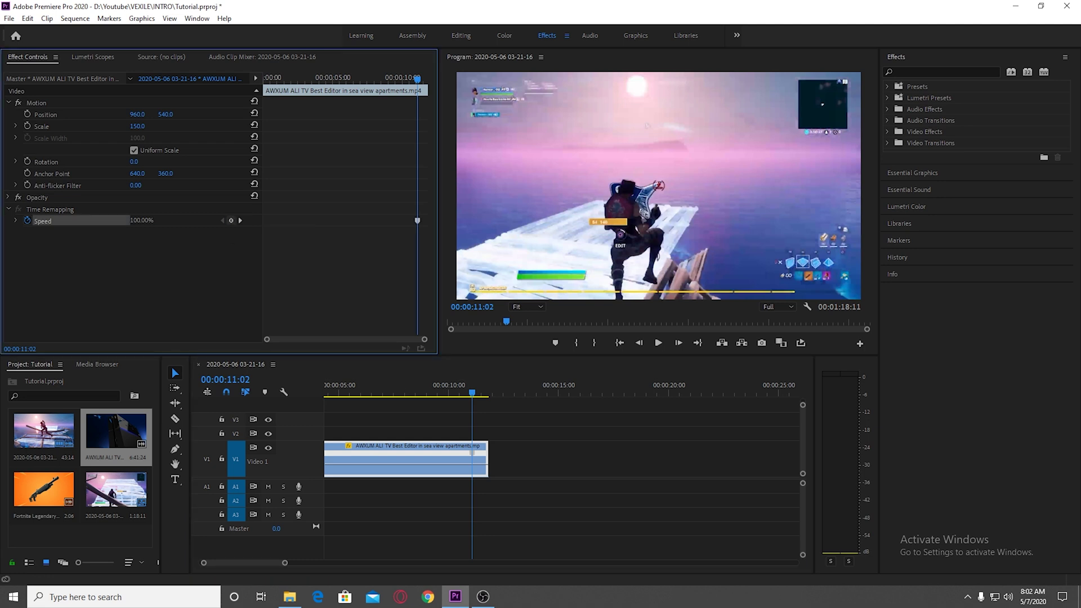
Raise the first clip's speed after the keyframe to about 702%.
scroll(455, 453, "up", 2)
scroll(471, 453, "up", 2)
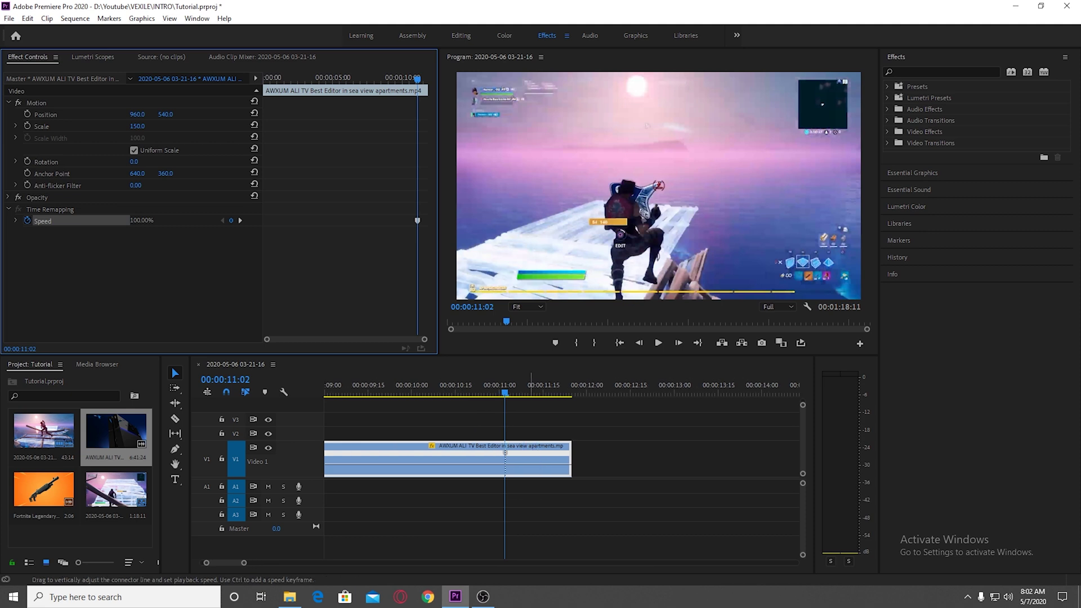
left_click_drag(535, 464, 548, 454)
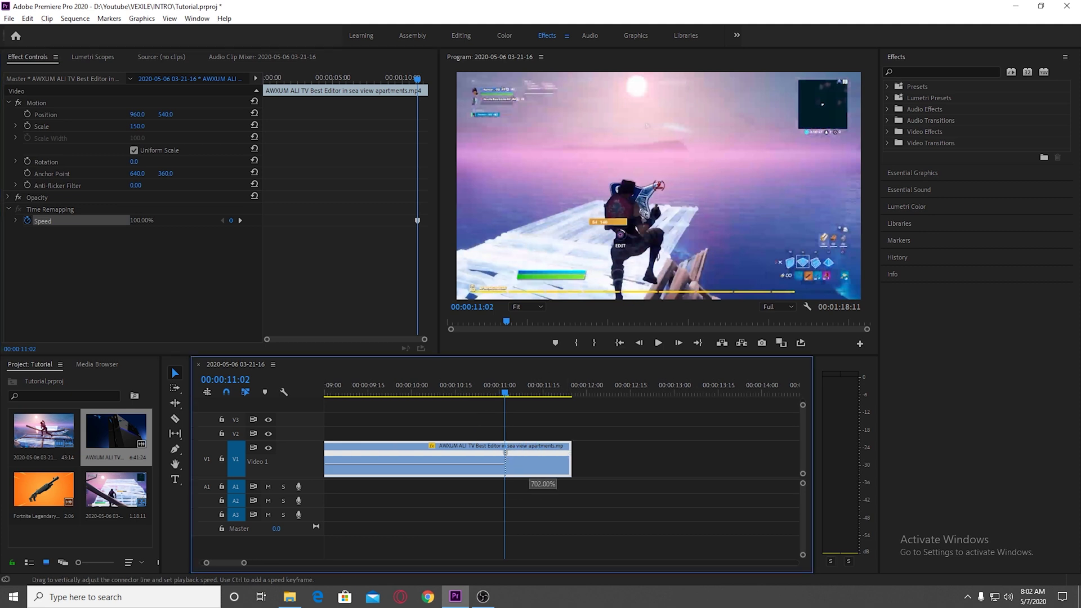
mouse_move(539, 457)
left_mouse_down()
mouse_move(523, 452)
mouse_move(540, 453)
left_mouse_up()
Split the speed keyframe apart by a few frames to ramp gradually into the fast section of the first clip.
scroll(501, 456, "up", 4)
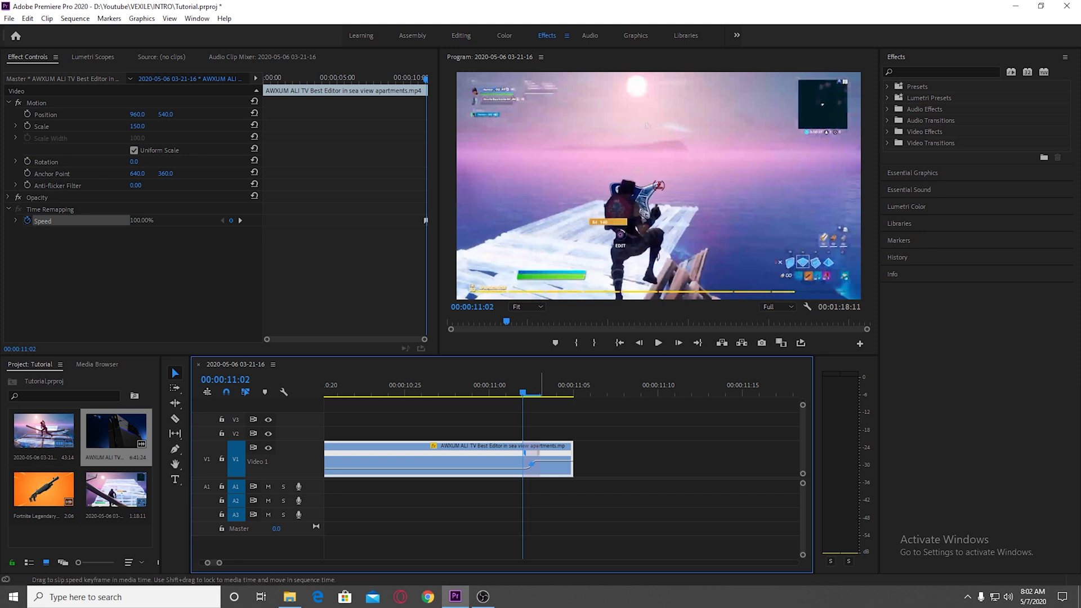
left_click_drag(538, 453, 545, 453)
double_click(546, 452)
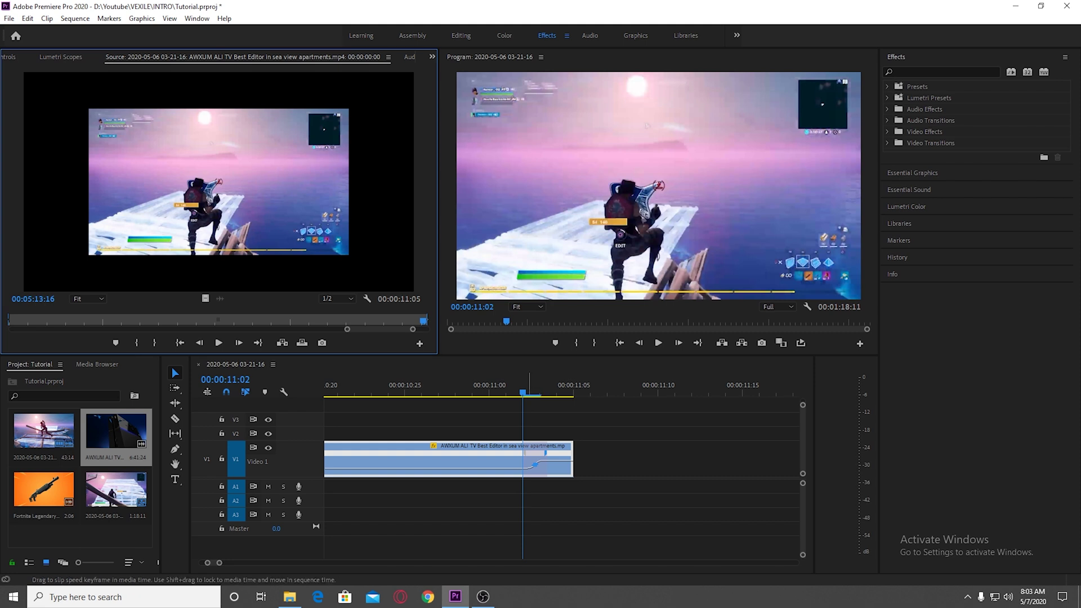
left_click_drag(545, 453, 536, 452)
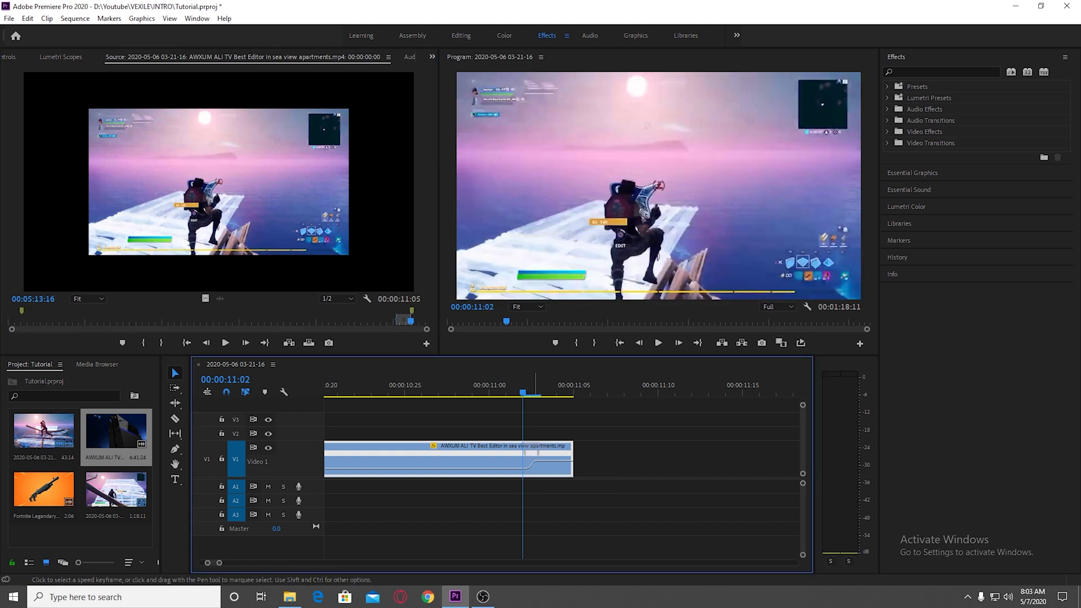
scroll(580, 457, "down", 10)
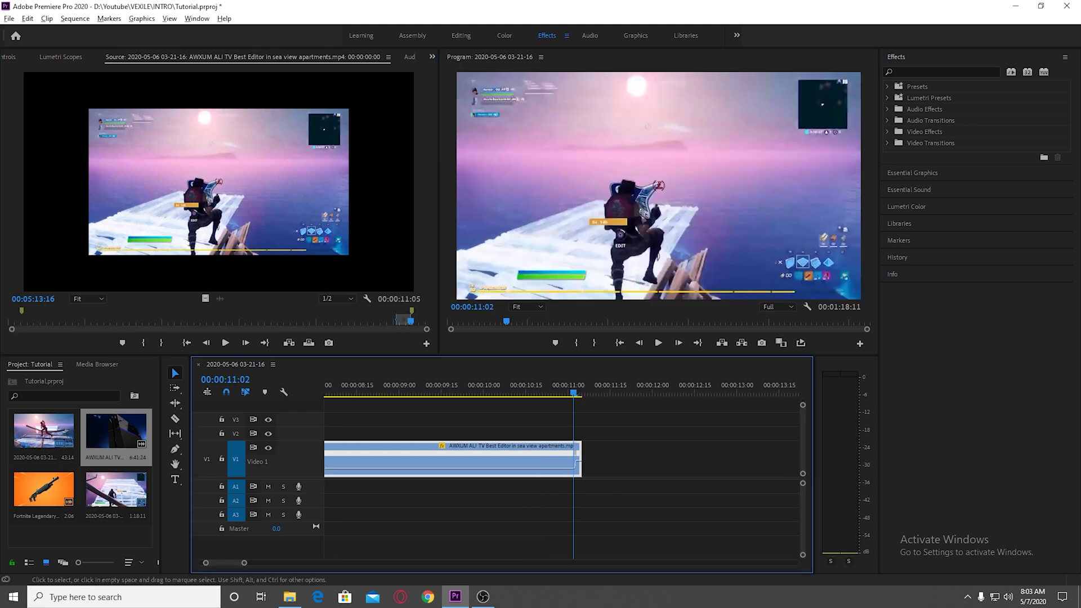
scroll(594, 457, "down", 2)
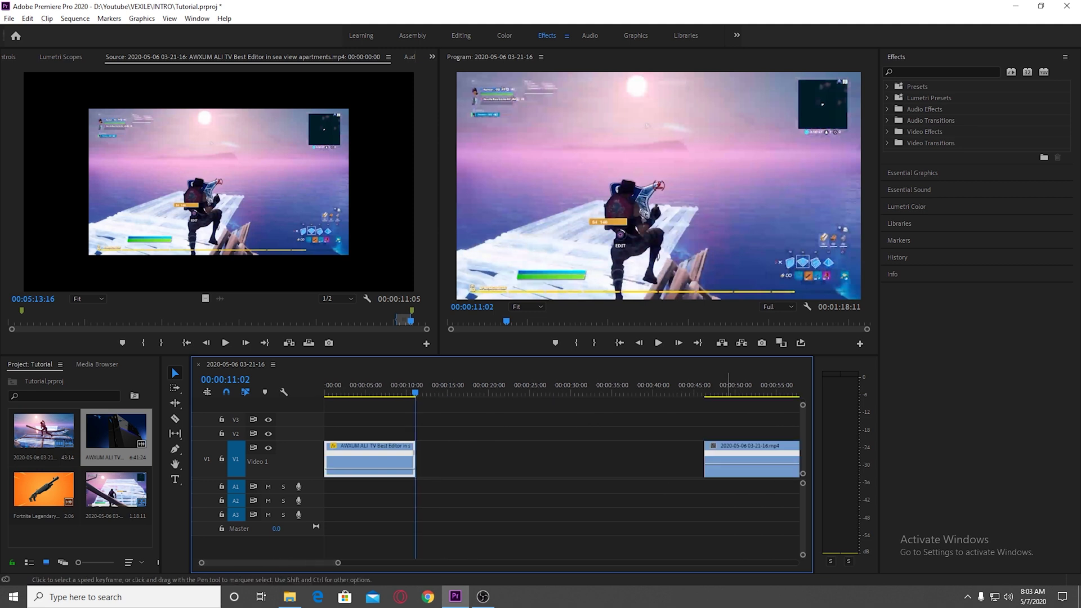
left_click_drag(727, 460, 454, 459)
scroll(443, 459, "up", 3)
scroll(401, 455, "up", 6)
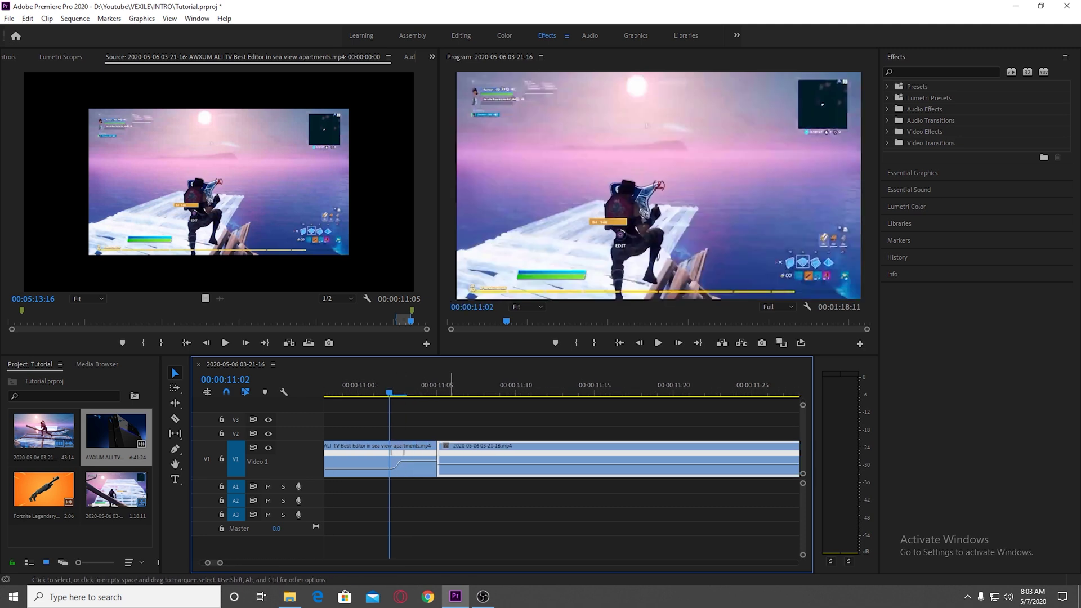
left_click(451, 389)
scroll(451, 388, "down", 3)
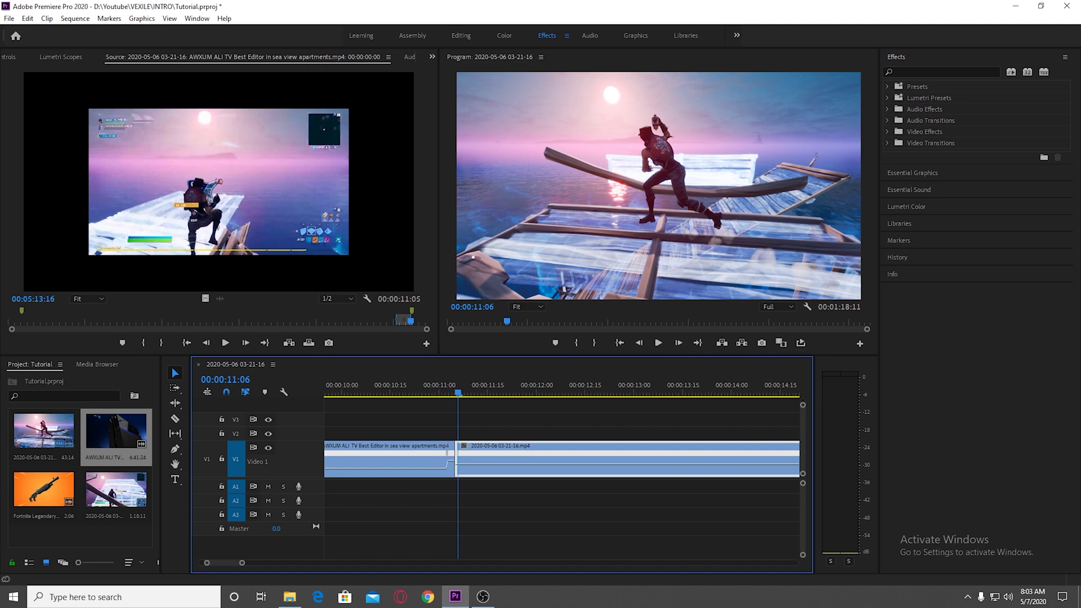
left_click_drag(457, 388, 708, 388)
scroll(529, 388, "down", 4)
scroll(707, 389, "down", 6)
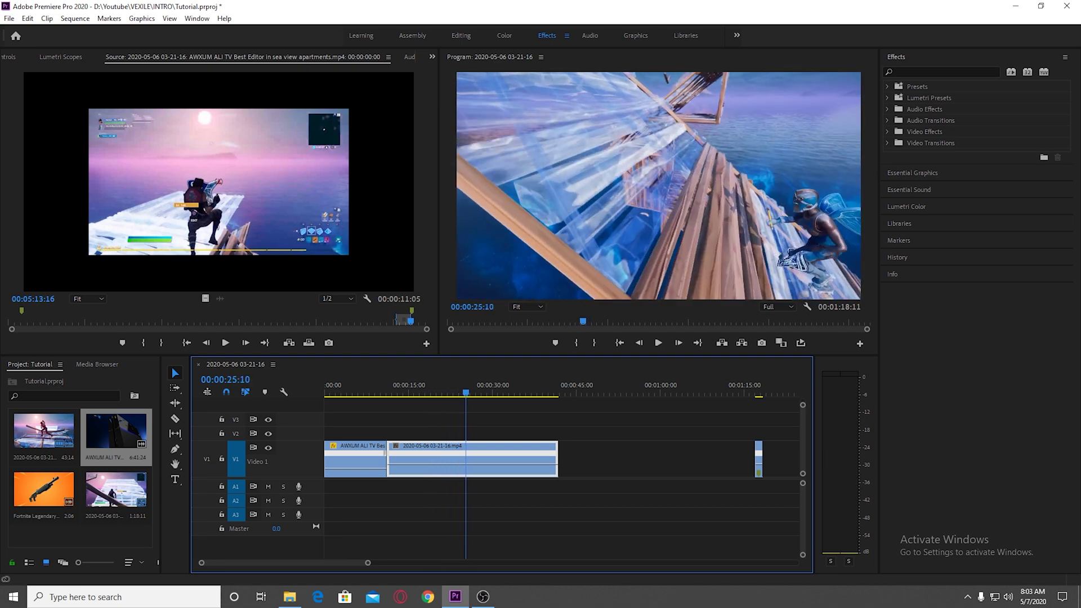
key("space")
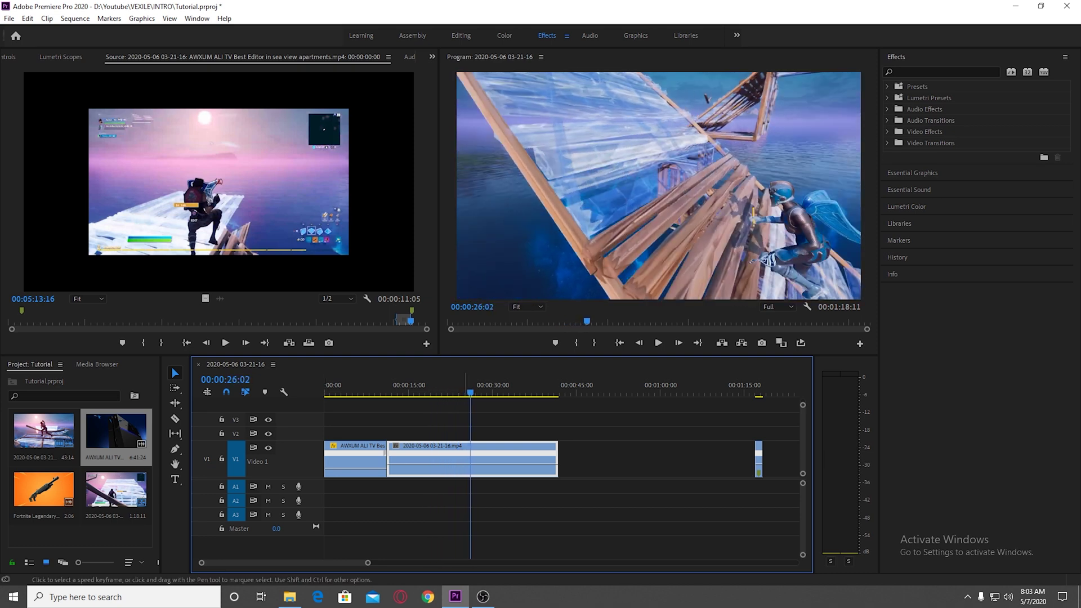
left_click(9, 57)
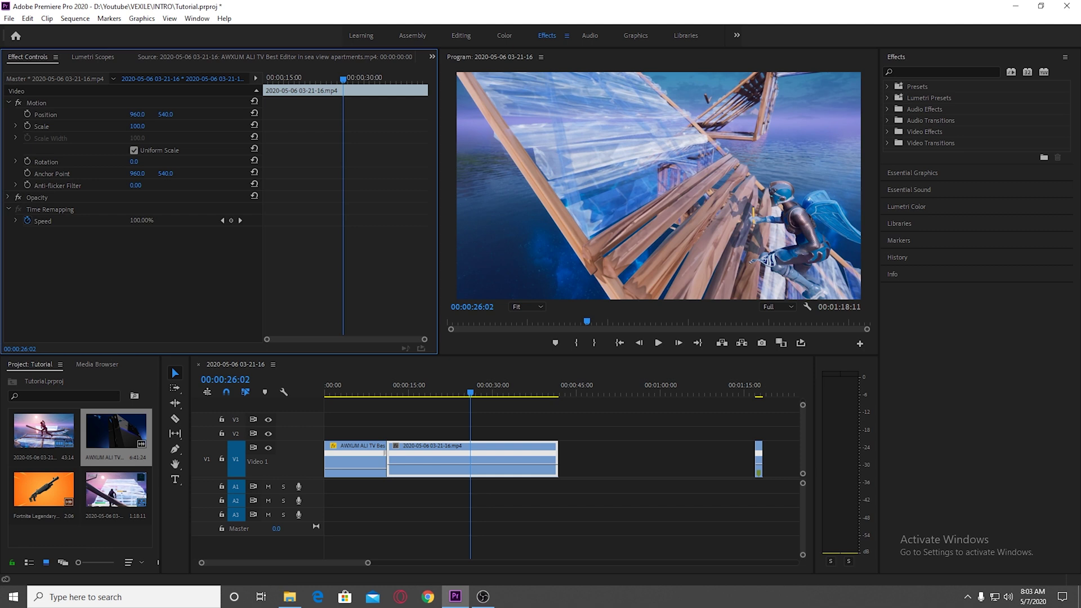
left_click(231, 220)
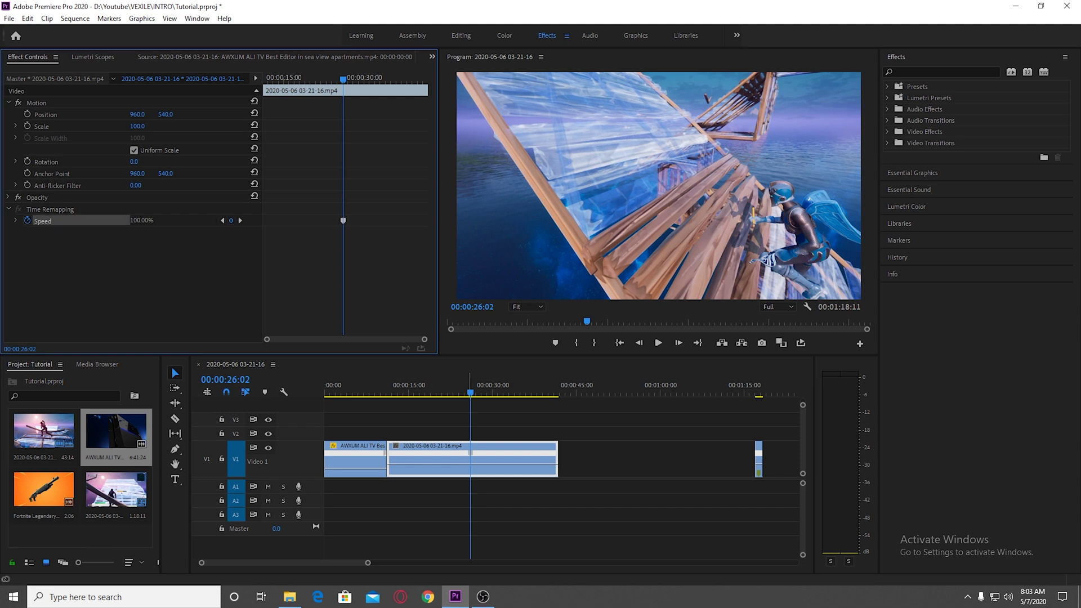
left_click_drag(441, 464, 446, 452)
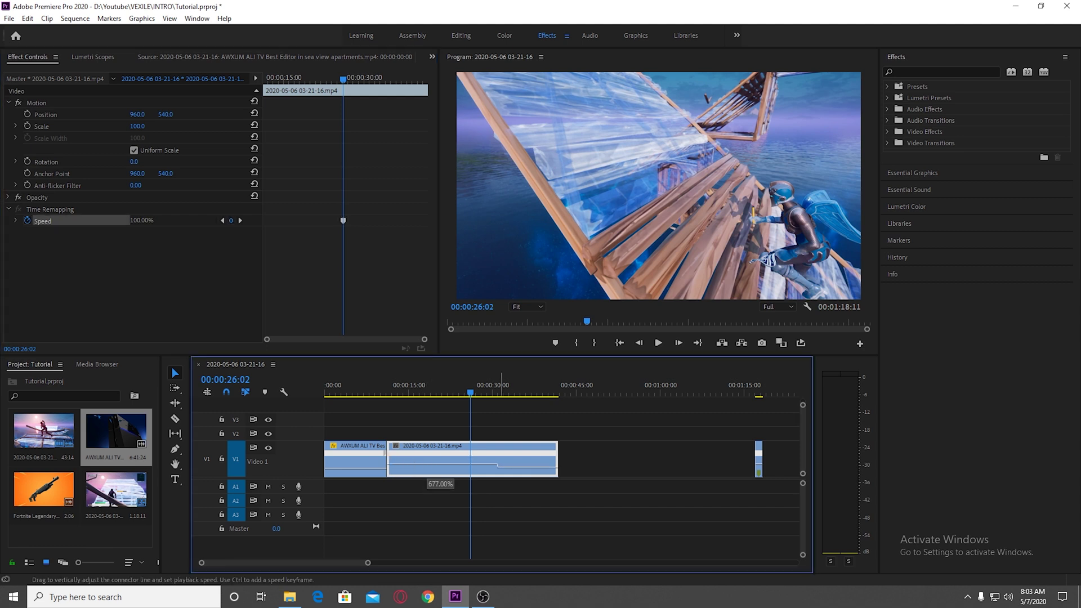
left_click_drag(440, 465, 441, 464)
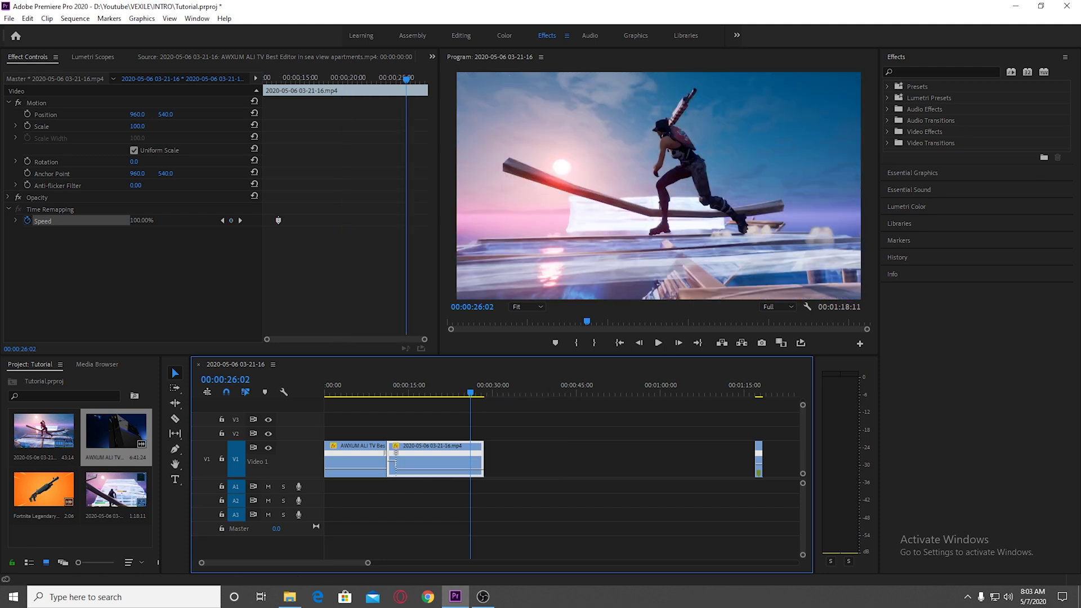
scroll(371, 465, "up", 8)
left_click_drag(516, 461, 518, 452)
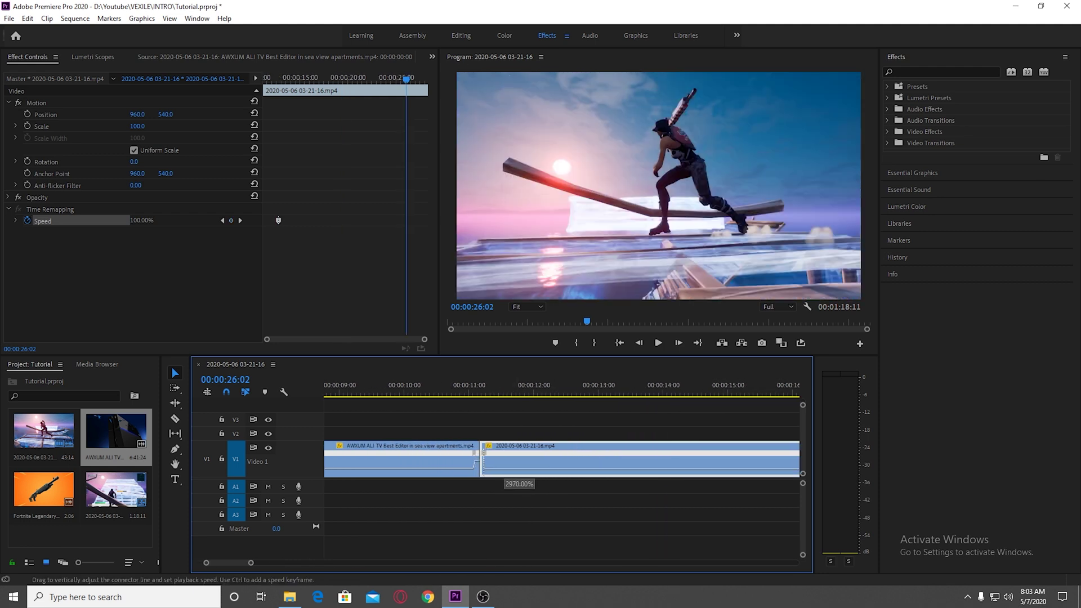
left_click_drag(518, 451, 518, 451)
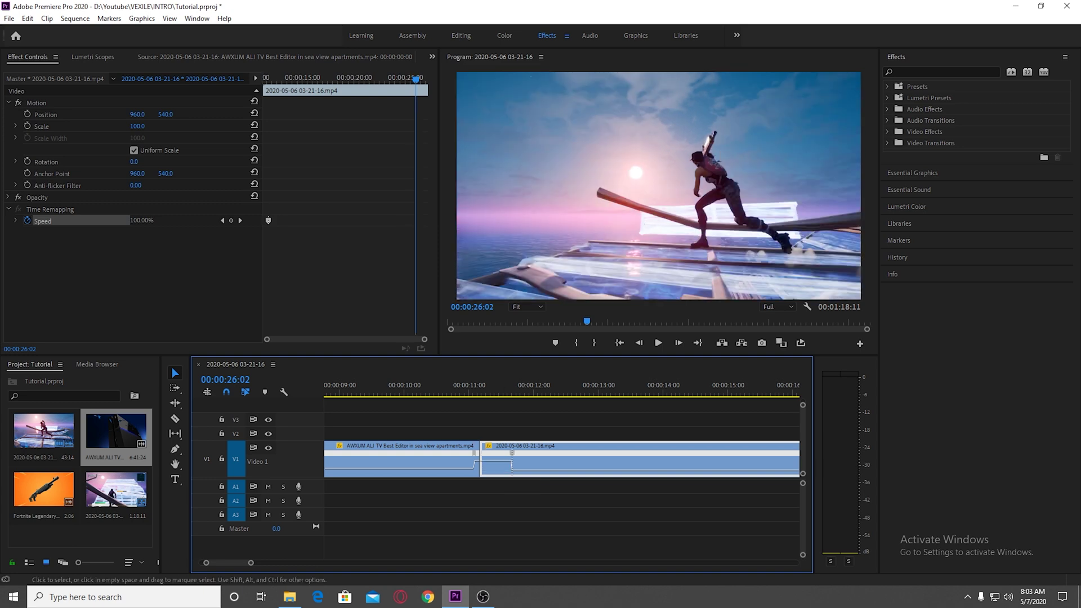
scroll(482, 460, "up", 6)
left_click_drag(613, 452, 629, 452)
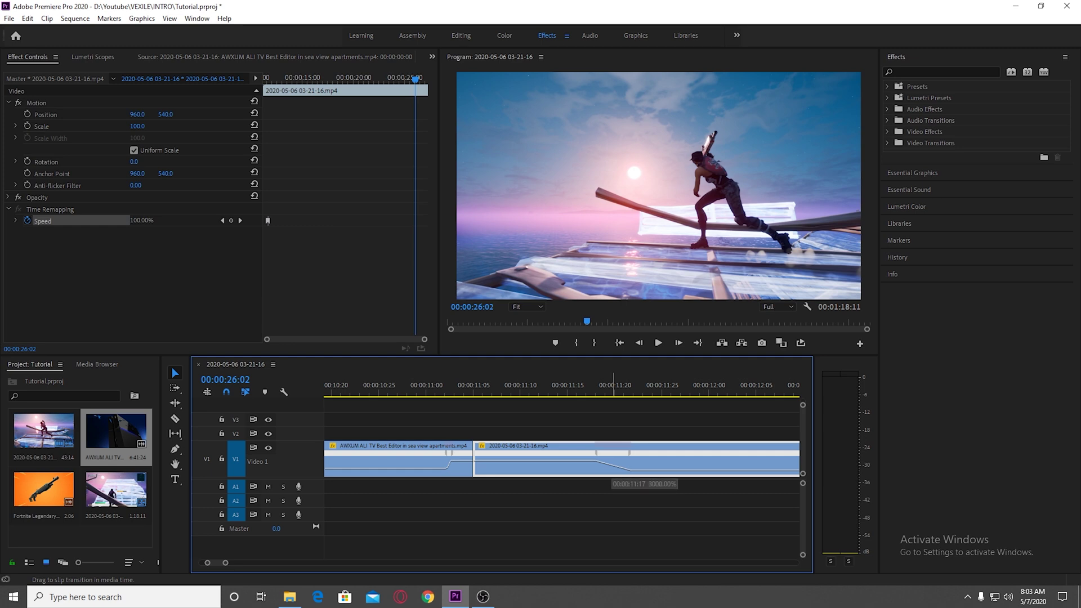
left_click(613, 465)
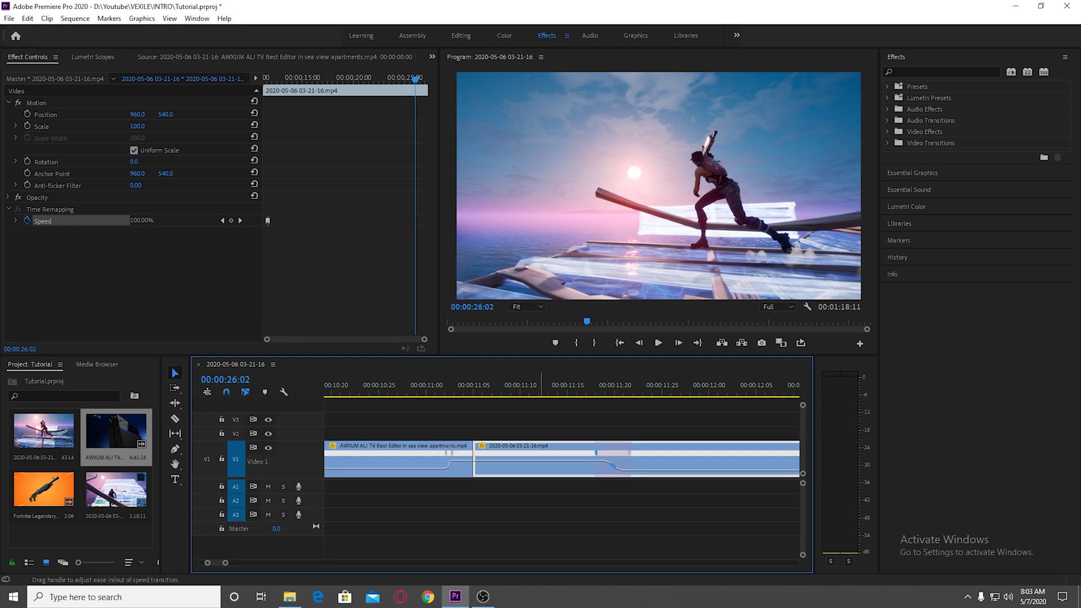
left_click(435, 392)
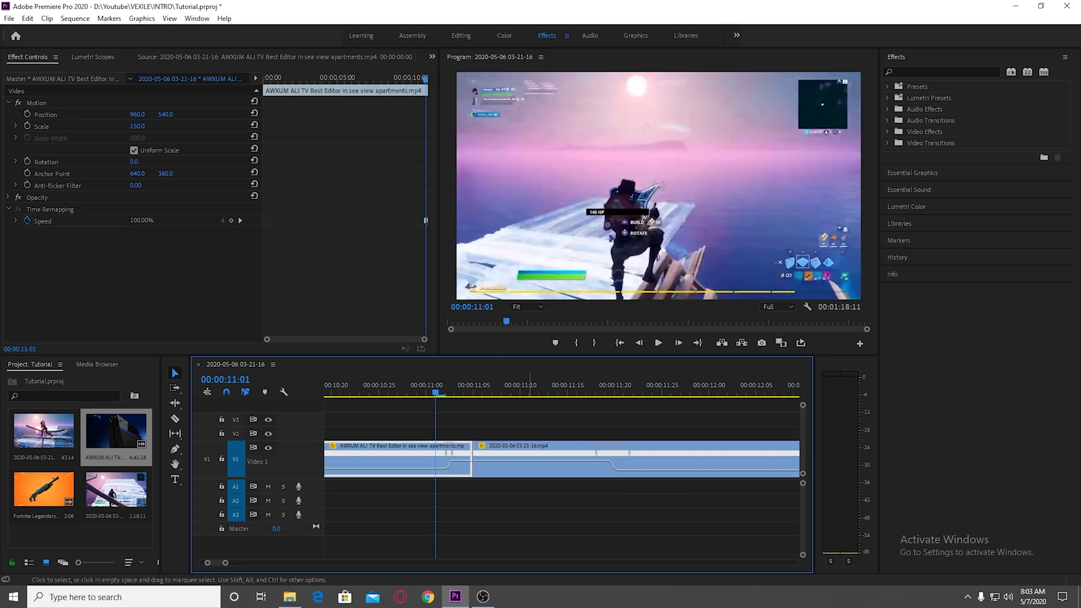
key("space")
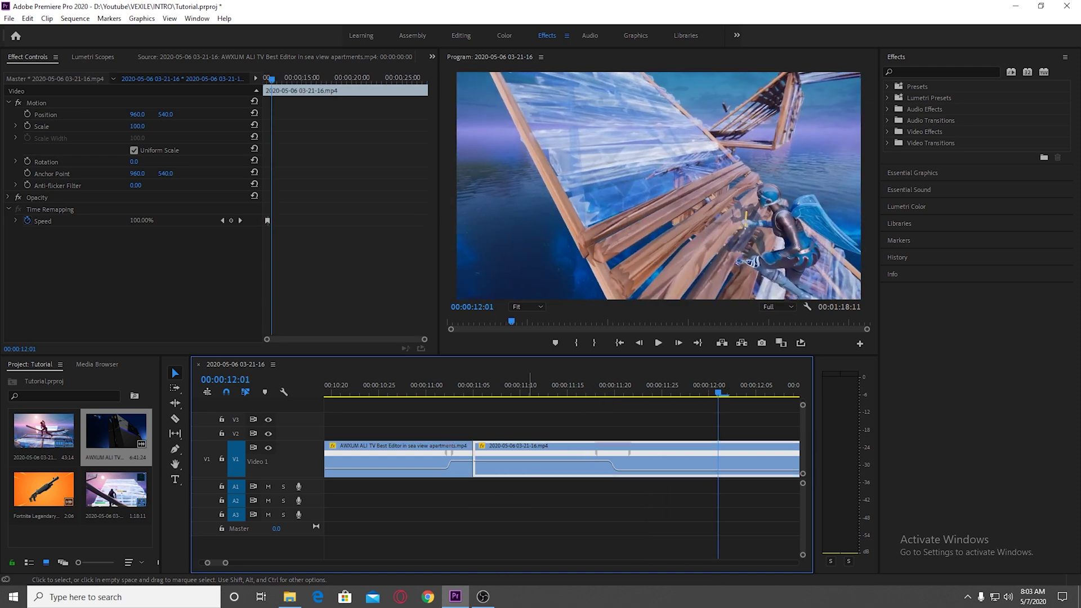
key("minus")
key("Right")
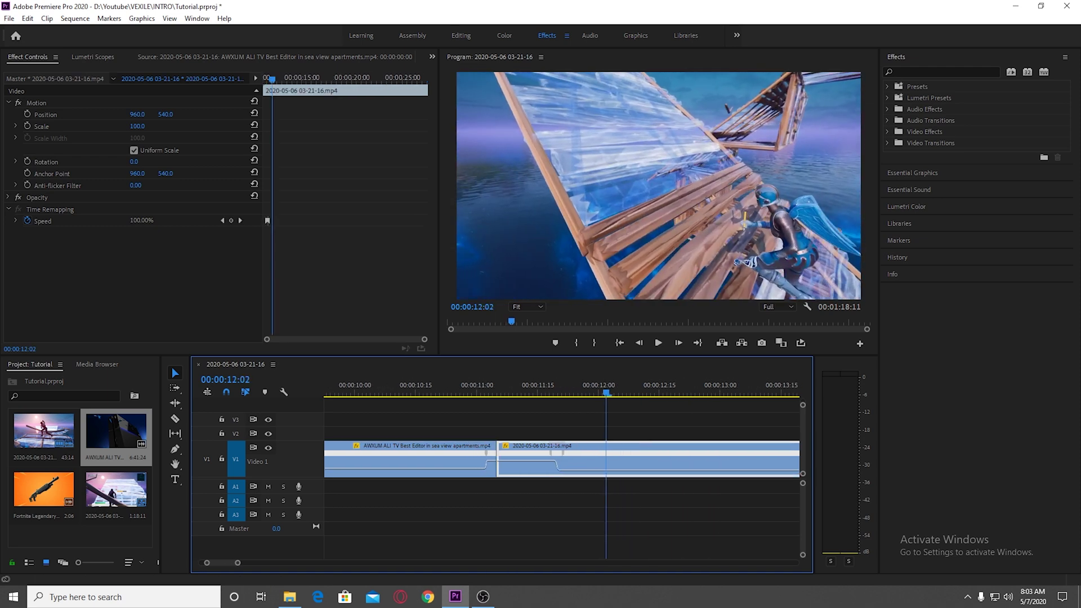
key("Right")
key("Right")
key("Right")
key("Right")
key("Right")
key("Right")
key("Right")
key("Right")
key("Right")
key("Right")
key("Right")
key("Right")
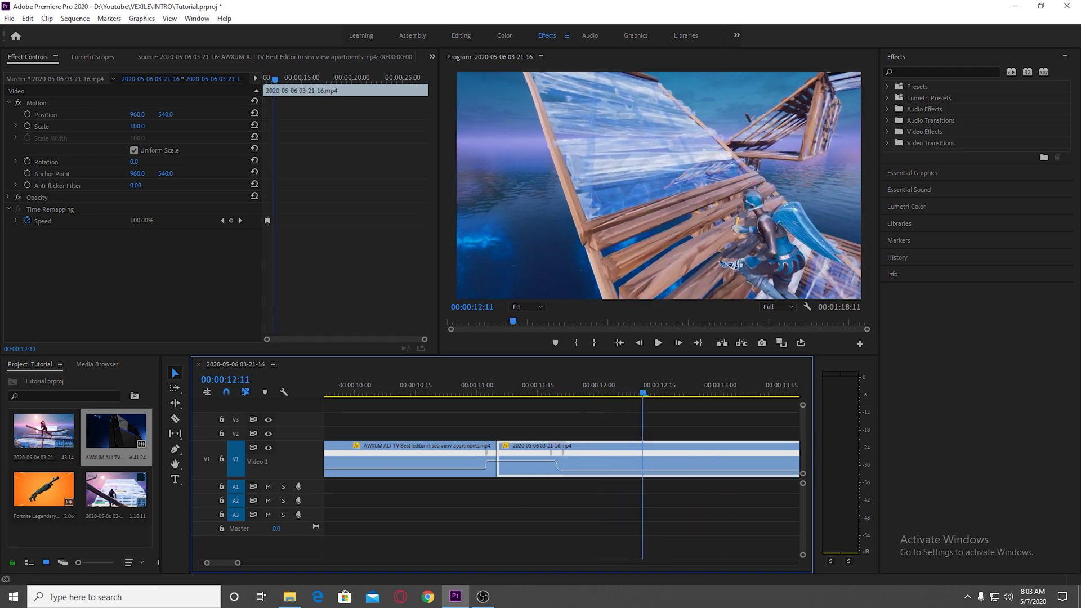
key("minus")
key("minus")
key("minus")
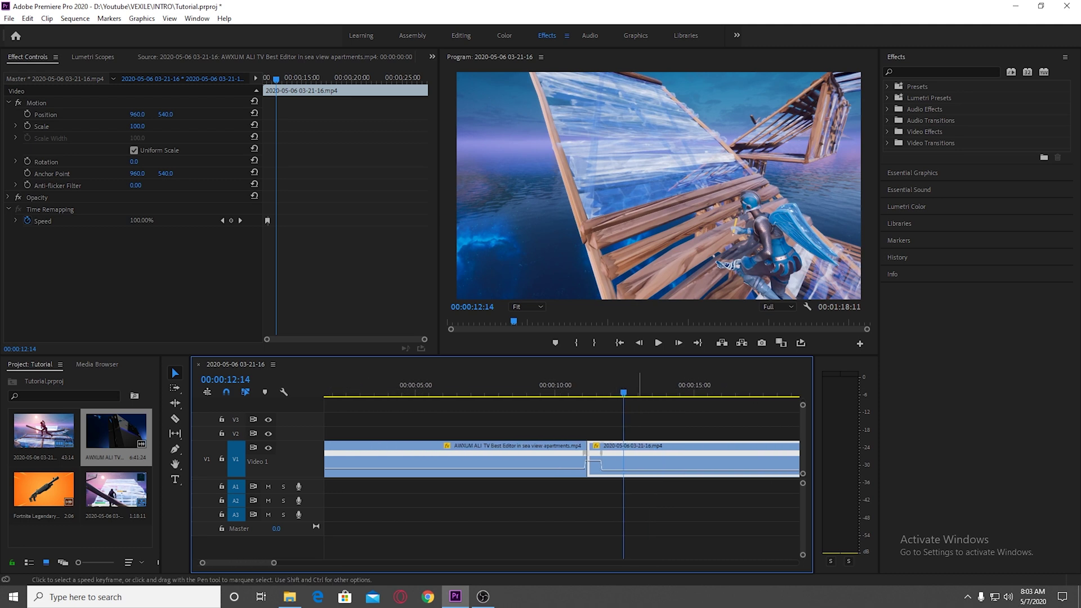
left_click(231, 221)
scroll(675, 467, "up", 3)
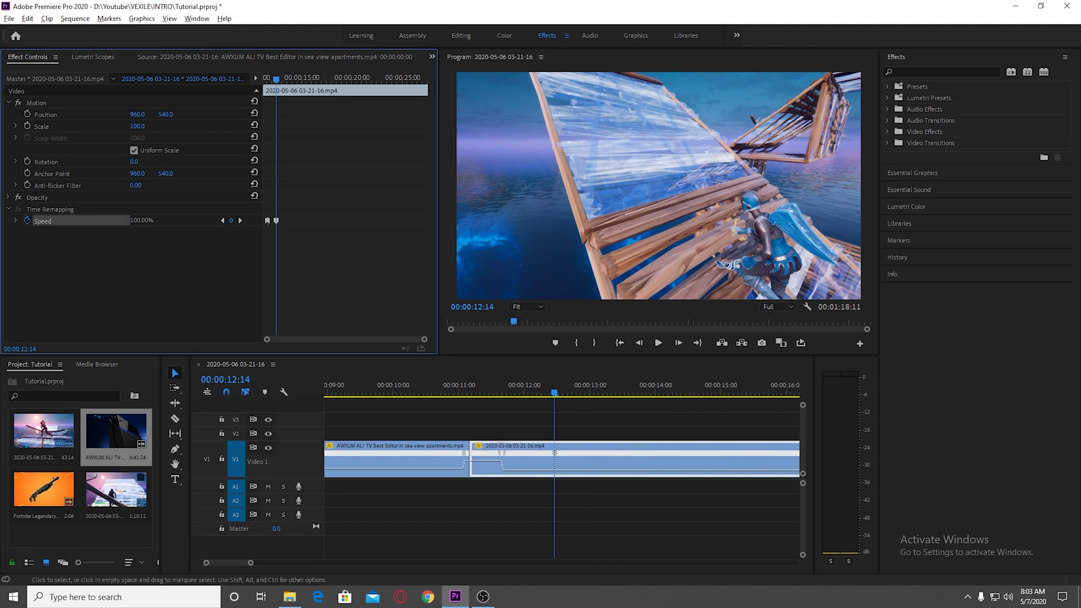
left_click_drag(585, 470, 441, 468)
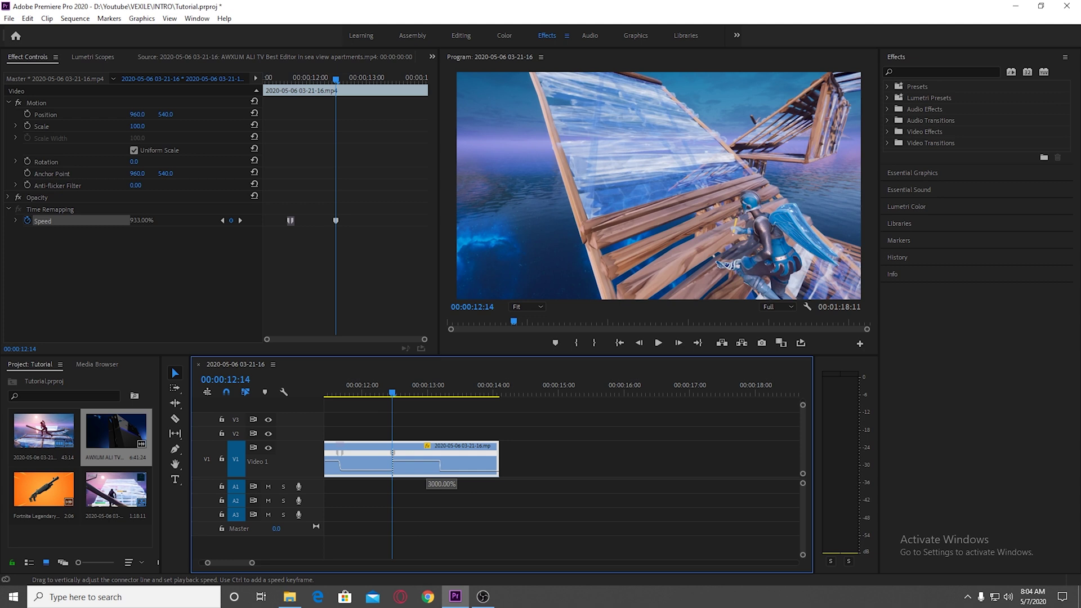
left_click_drag(441, 469, 441, 468)
scroll(468, 470, "down", 5)
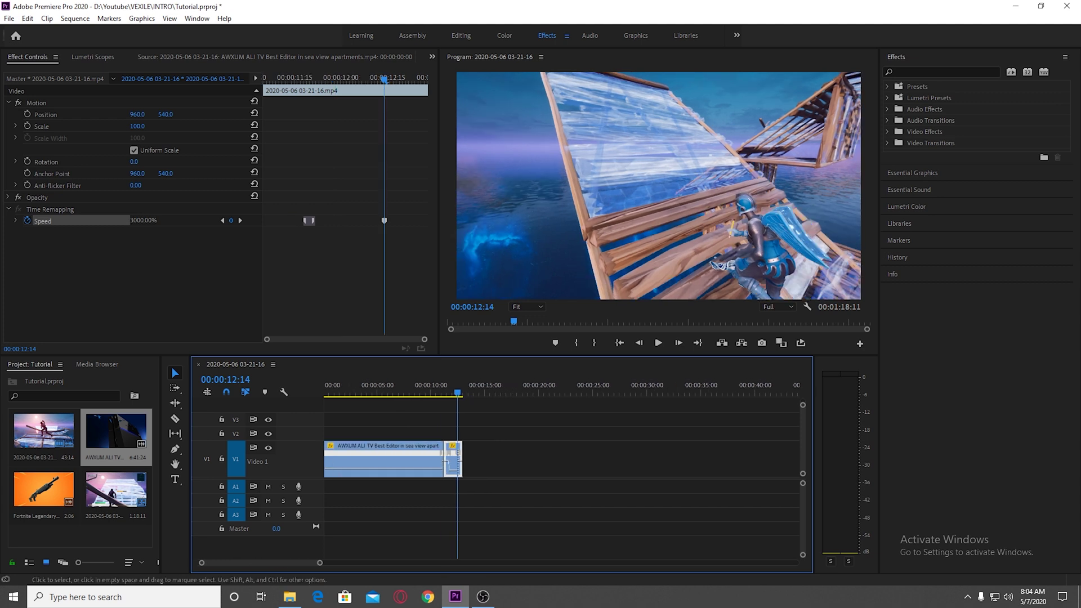
scroll(441, 469, "down", 2)
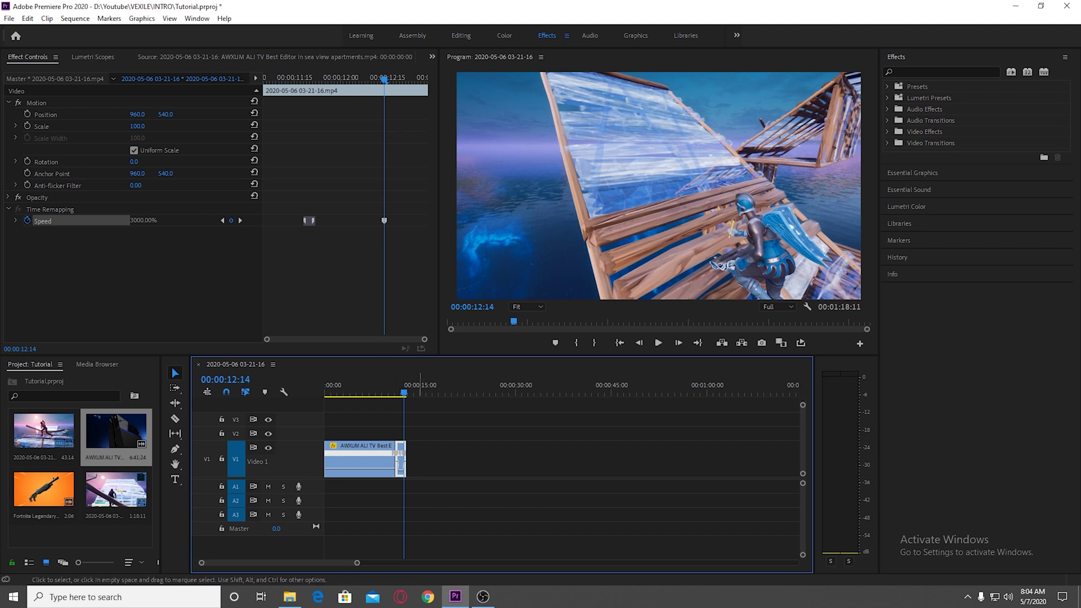
scroll(559, 454, "down", 3)
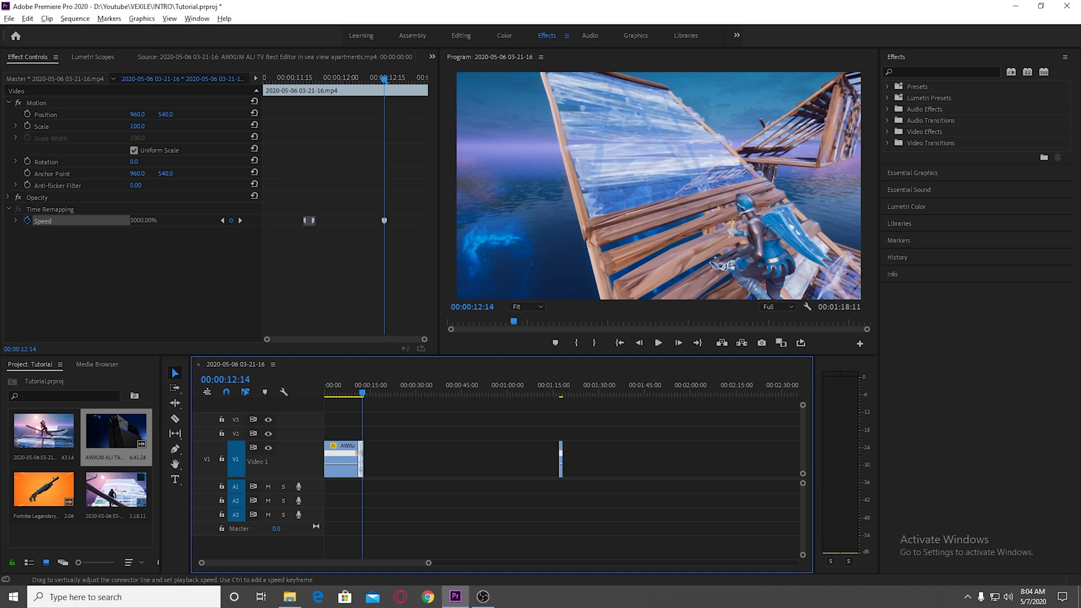
left_click_drag(537, 462, 386, 462)
scroll(354, 461, "up", 7)
left_click_drag(712, 459, 443, 458)
key("=")
scroll(414, 460, "up", 3)
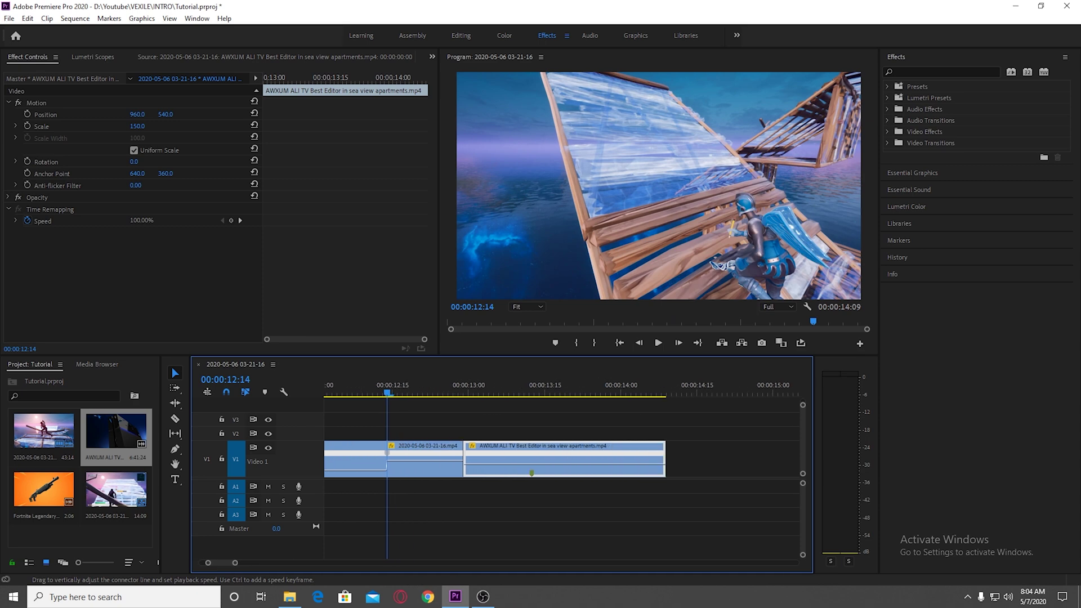
Add a speed keyframe to the last AWXUM ALI TV clip at 00:00:13:05 and raise the speed before it to about 733%.
left_click_drag(468, 390, 483, 390)
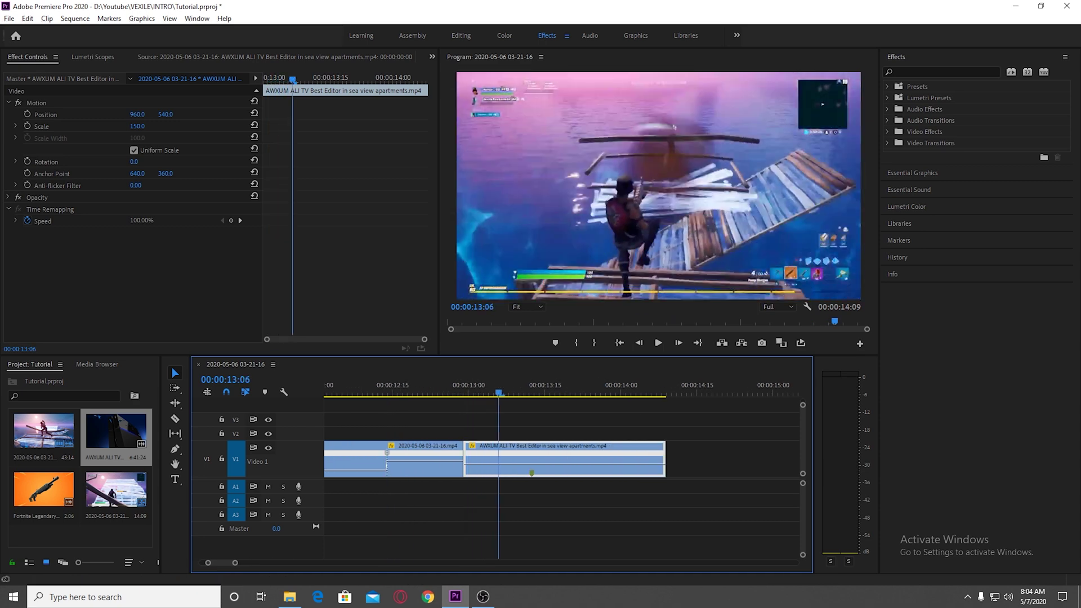
left_click_drag(513, 390, 494, 390)
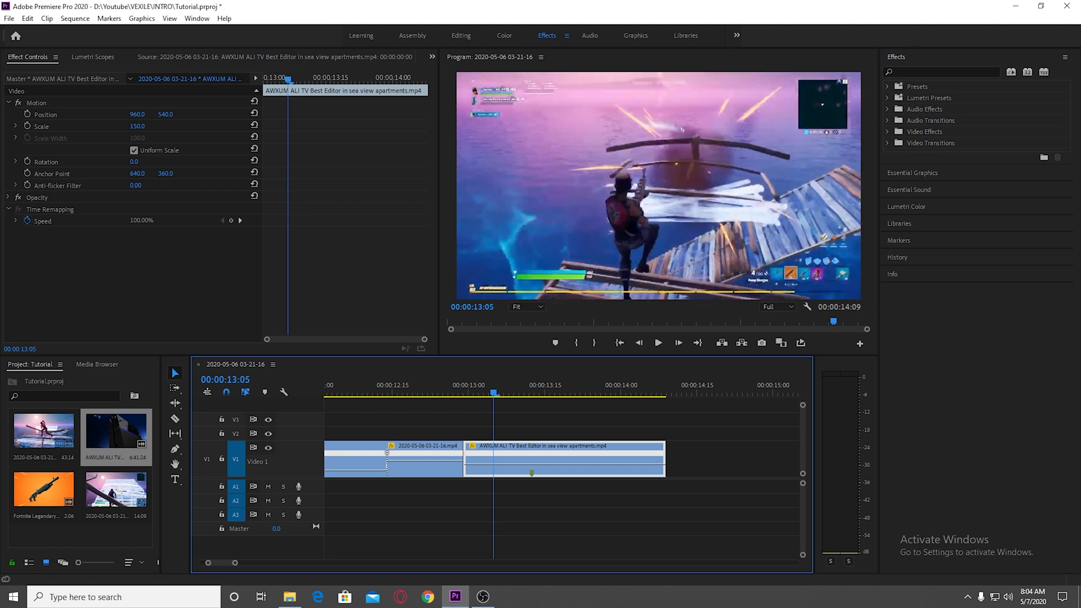
left_click(230, 220)
left_click_drag(477, 465, 477, 461)
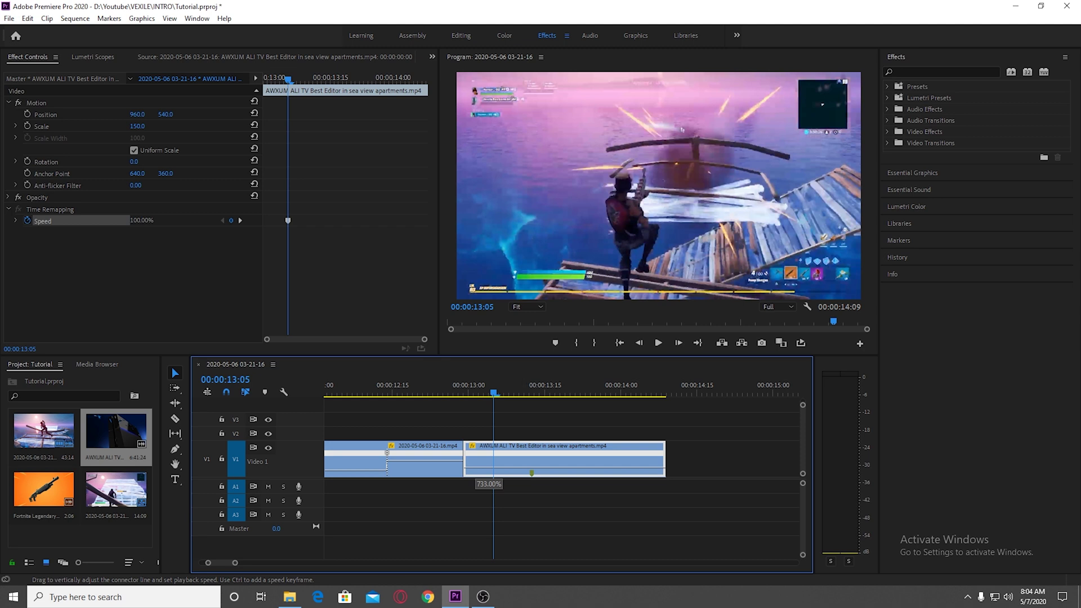
mouse_move(477, 461)
left_mouse_down()
mouse_move(523, 454)
mouse_move(483, 453)
mouse_move(495, 454)
left_mouse_up()
scroll(451, 460, "up", 3)
left_click(464, 389)
key("space")
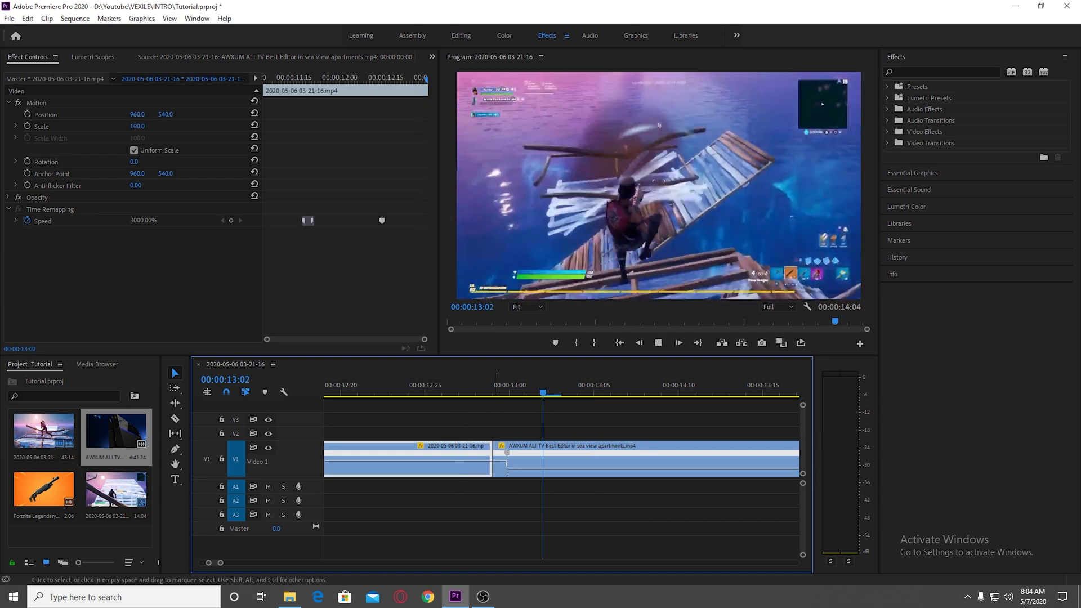
key("space")
scroll(462, 461, "down", 4)
key("minus")
key("minus")
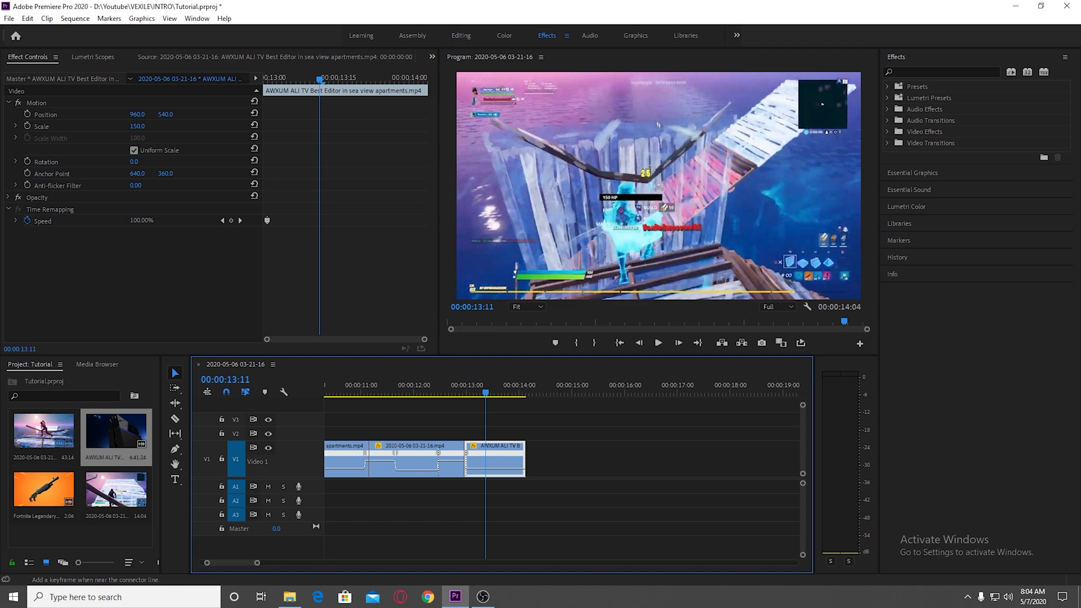
key("ctrl+s")
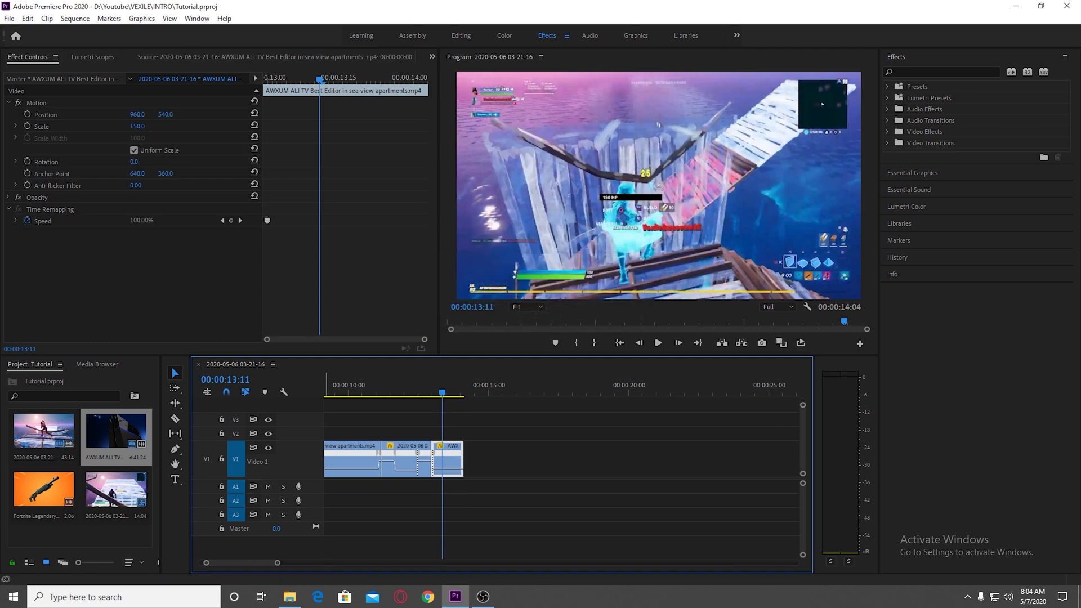
Play the sequence from just before the end of the first clip through both speed-ramped joins.
key("minus")
key("minus")
key("minus")
left_click(520, 388)
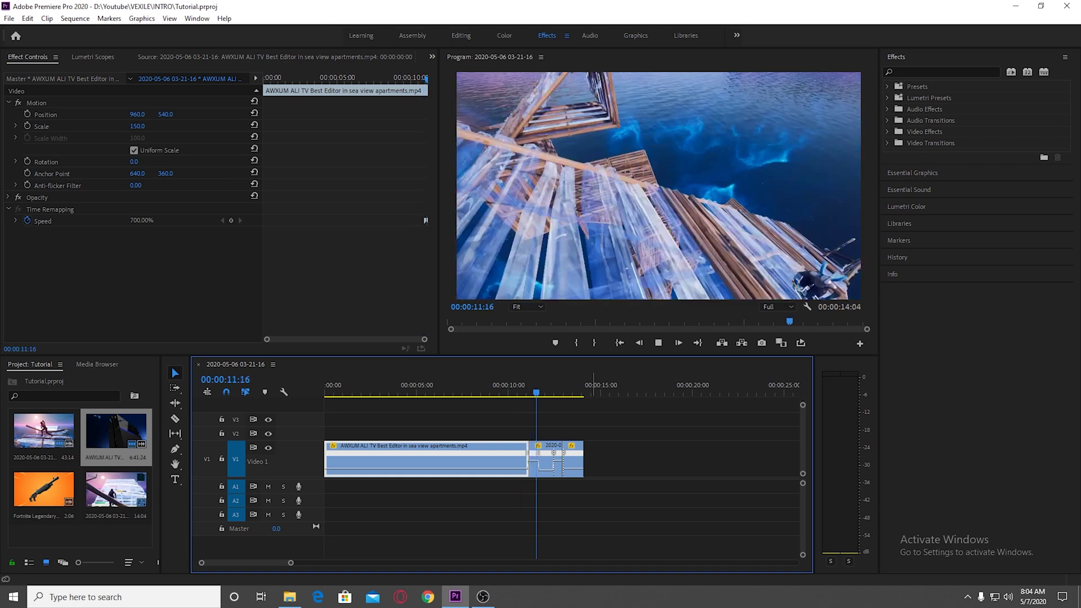
key("space")
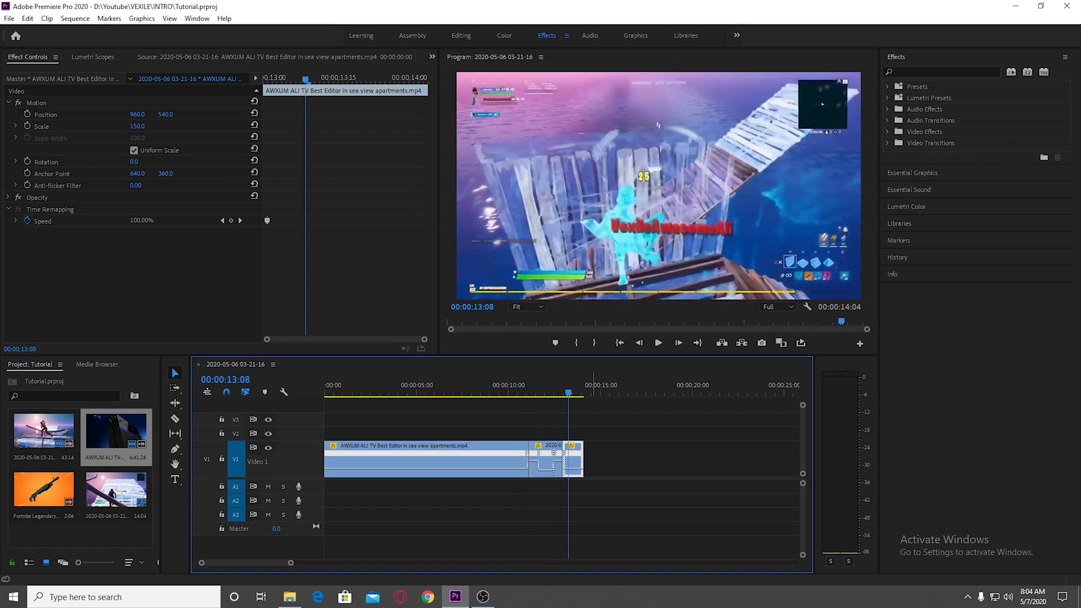
Save the project and render the preview of the whole sequence.
key("ctrl+s")
left_click(75, 18)
left_click(107, 61)
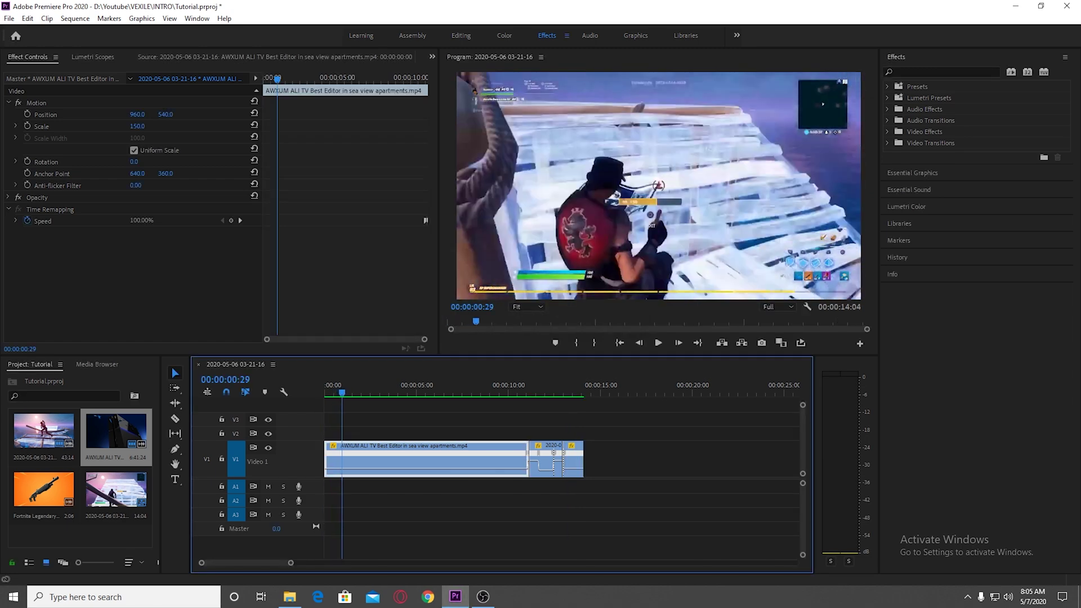
Play the rendered speed ramps twice from around 00:00:10:20 and save the project.
left_click(521, 389)
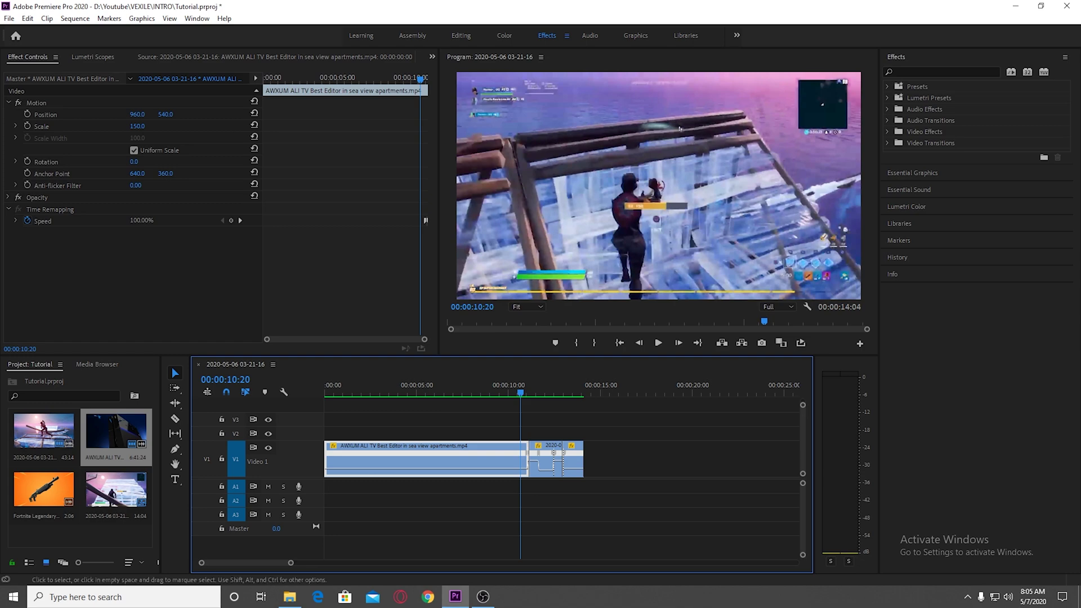
key("space")
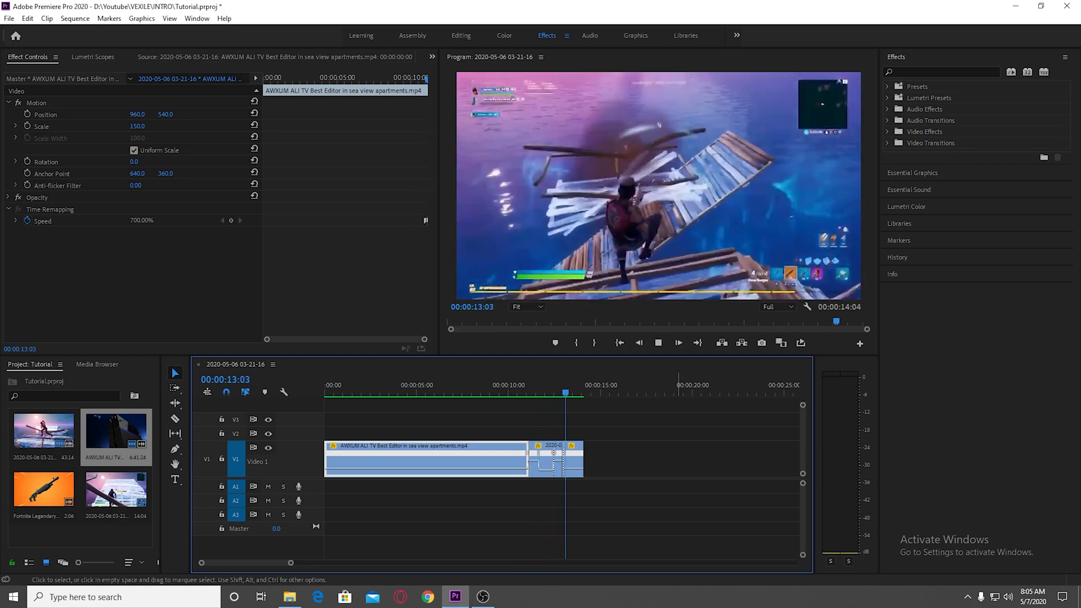
key("space")
left_click(524, 389)
key("space")
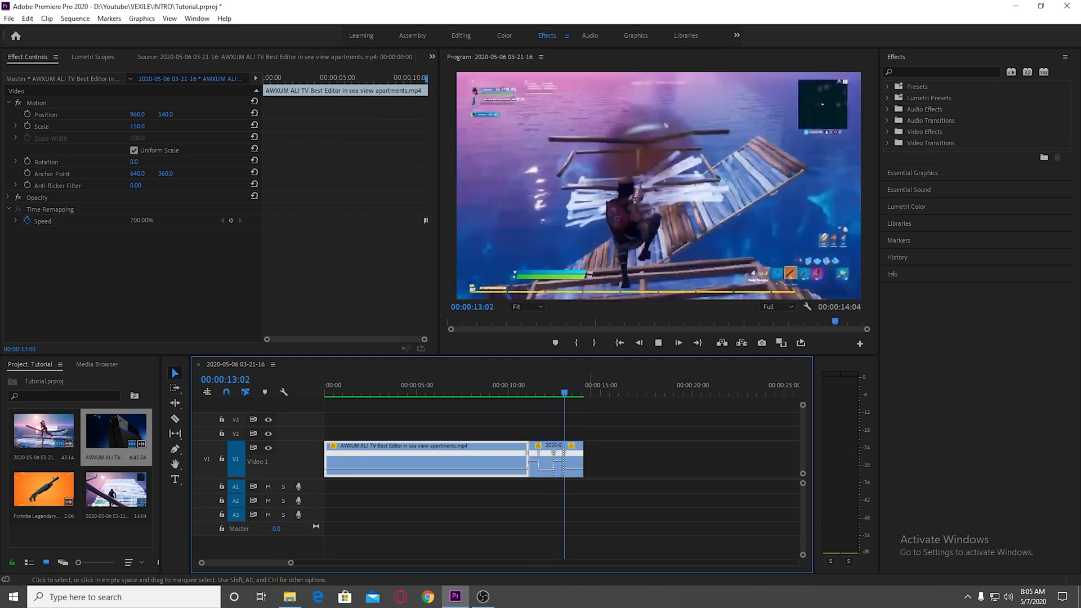
key("space")
key("ctrl+s")
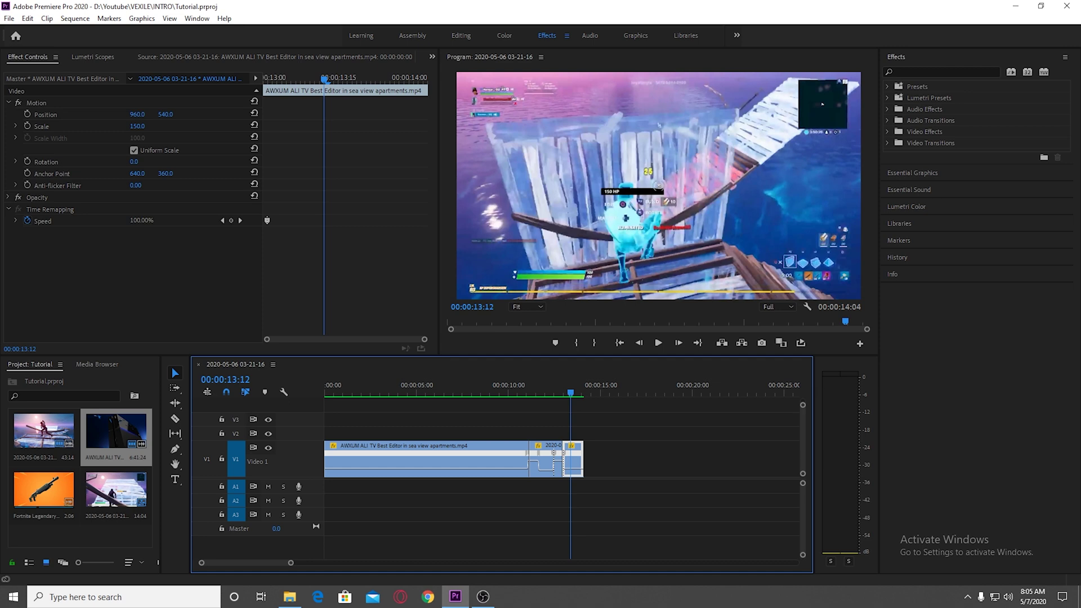
Place the Fortnite Legendary Pump Sound Effect clip after the last clip, unlink it, and delete its video part.
left_click_drag(44, 490, 613, 458)
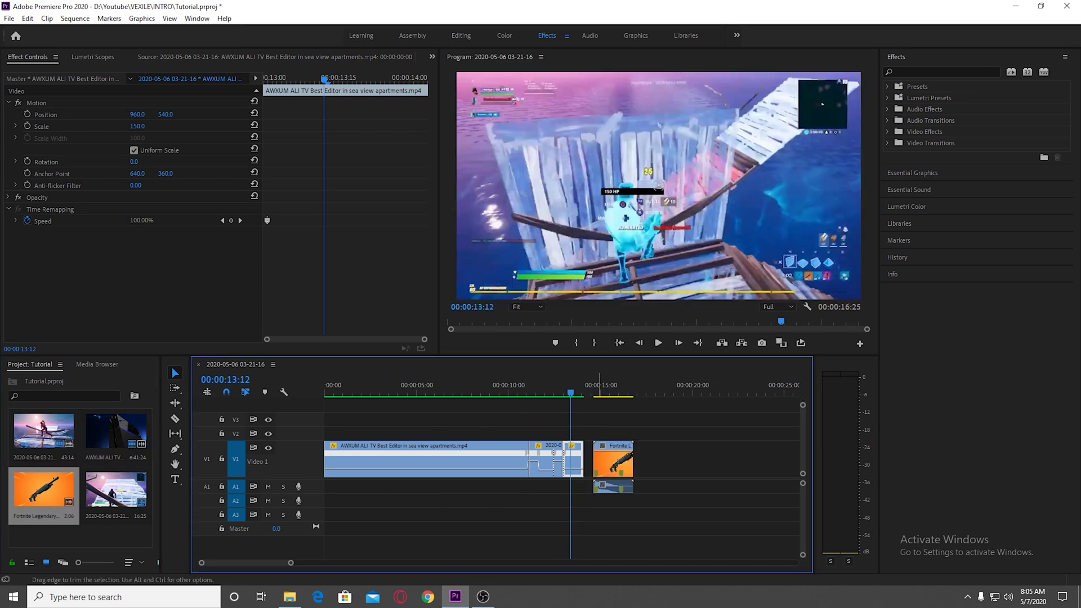
right_click(609, 443)
left_click(642, 216)
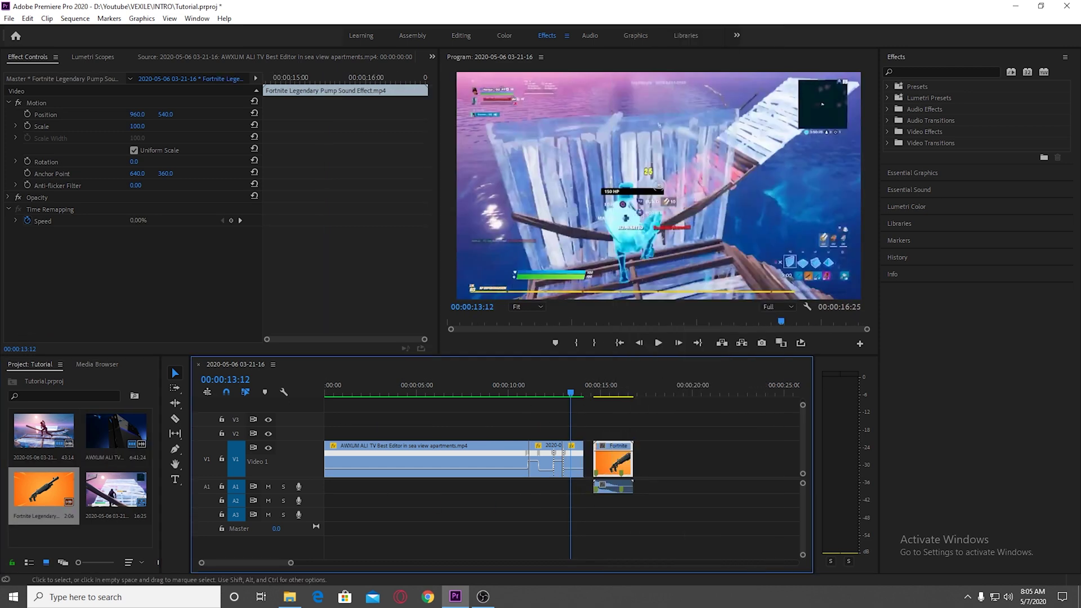
key("Delete")
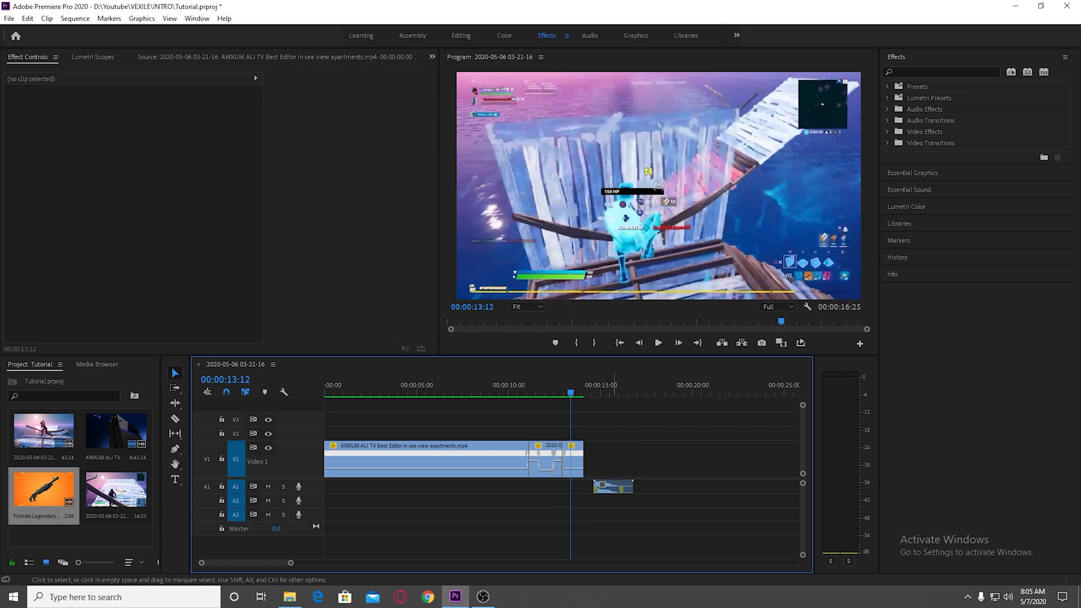
Align the start of the pump sound's blast on A1 with the shot at 00:00:13:07 and play it from 00:00:13:05.
left_click_drag(611, 487, 599, 488)
scroll(597, 487, "up", 7)
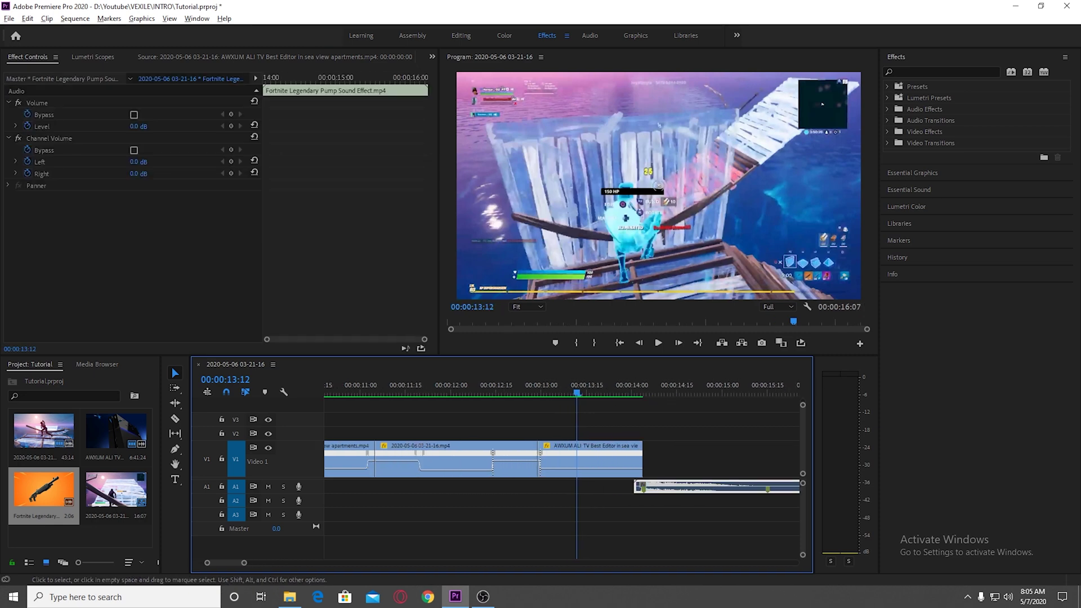
left_click_drag(674, 487, 617, 488)
left_click_drag(577, 392, 562, 391)
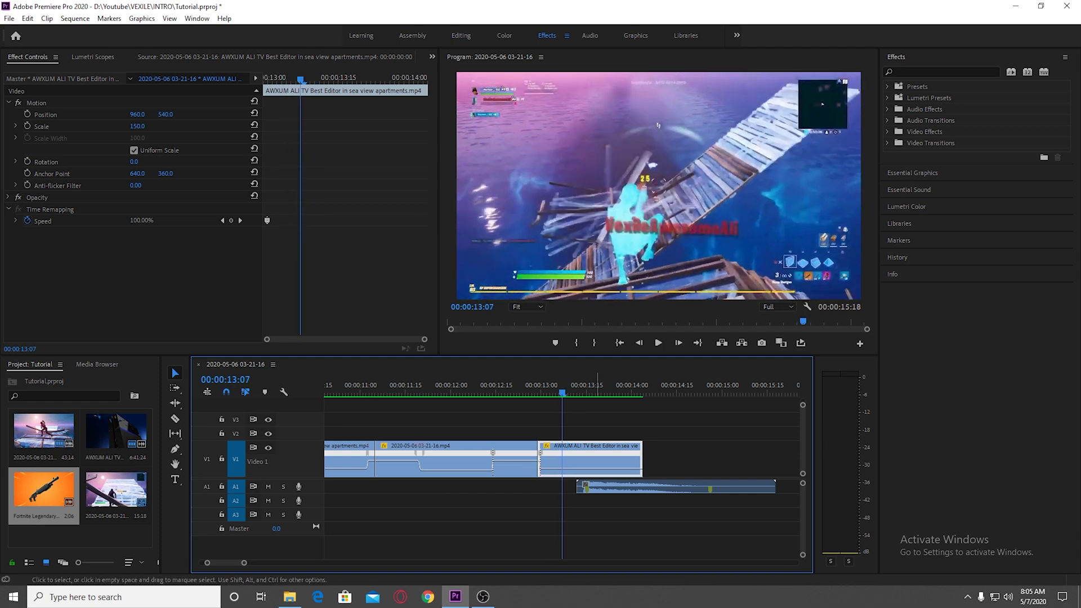
left_click_drag(600, 488, 571, 486)
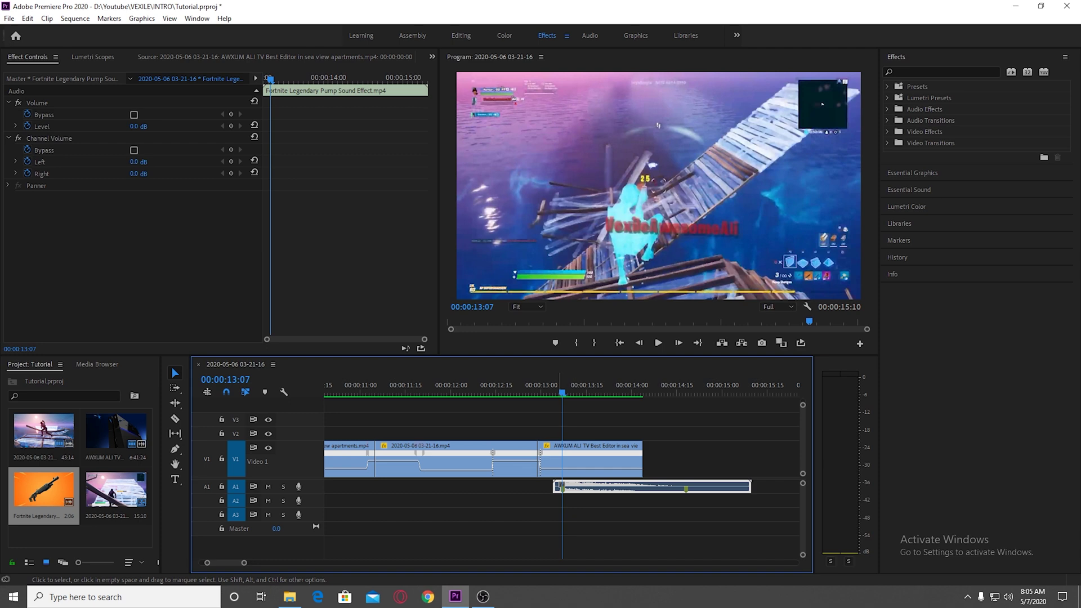
key("Left")
key("Left")
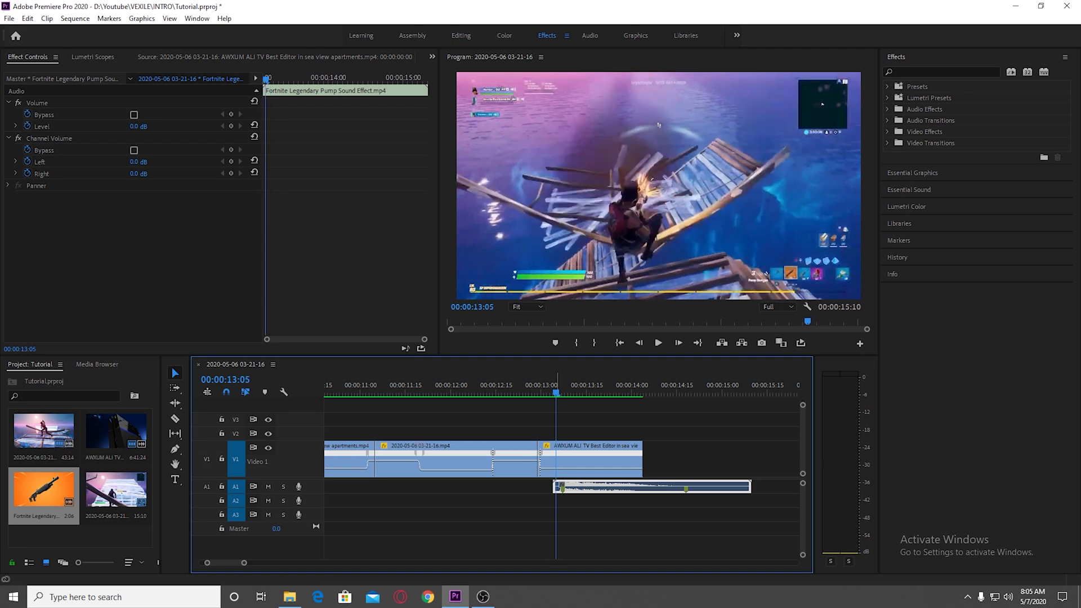
key("space")
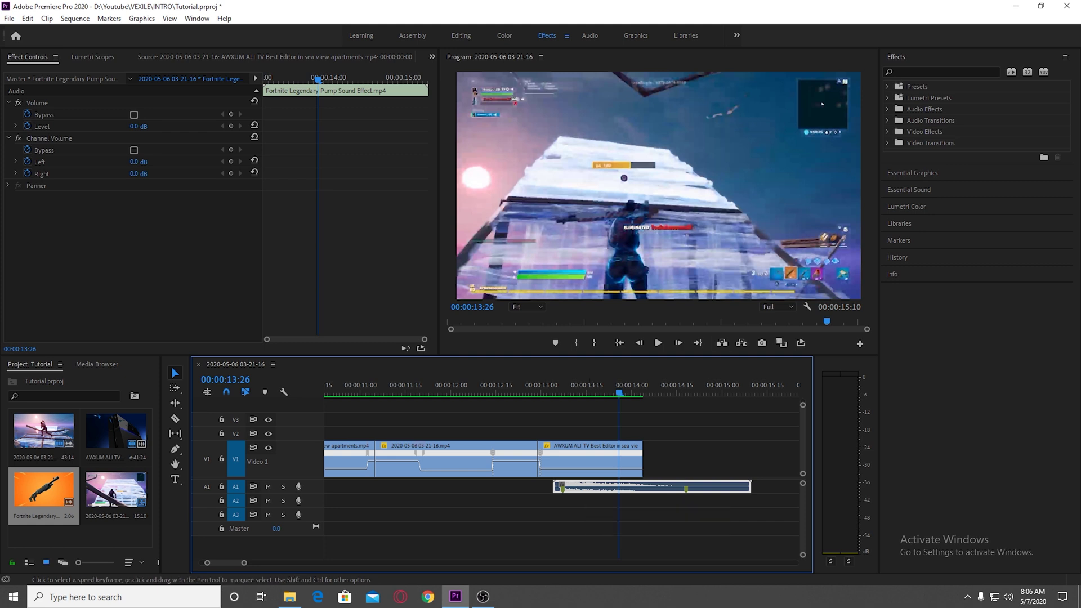
Apply the Bass audio effect to the pump sound on A1 and set its Boost to 5 dB.
left_click(940, 72)
type("bass")
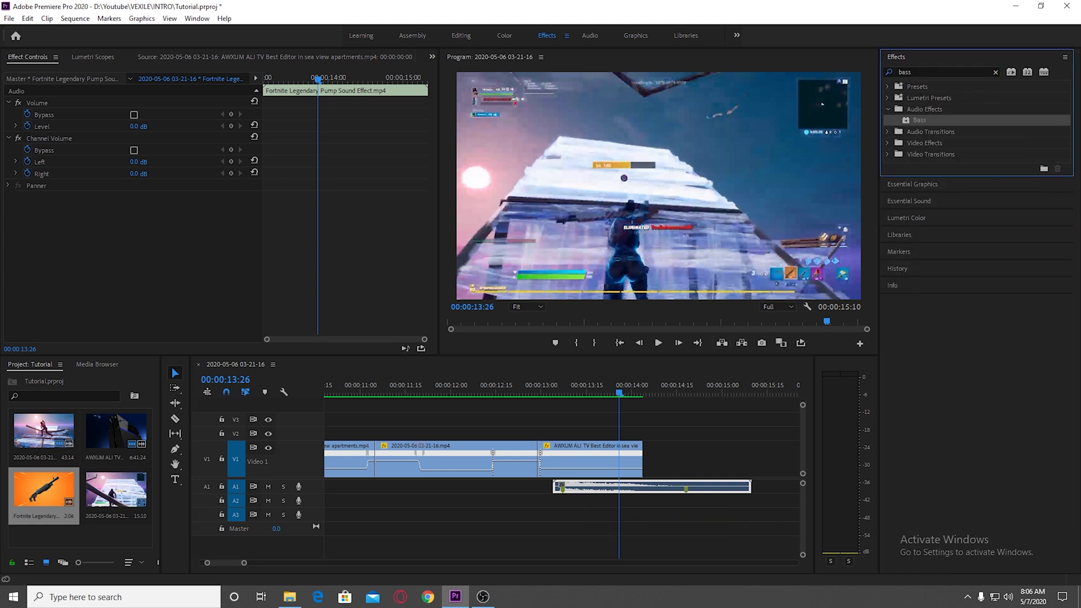
left_click_drag(920, 120, 660, 487)
left_click(137, 209)
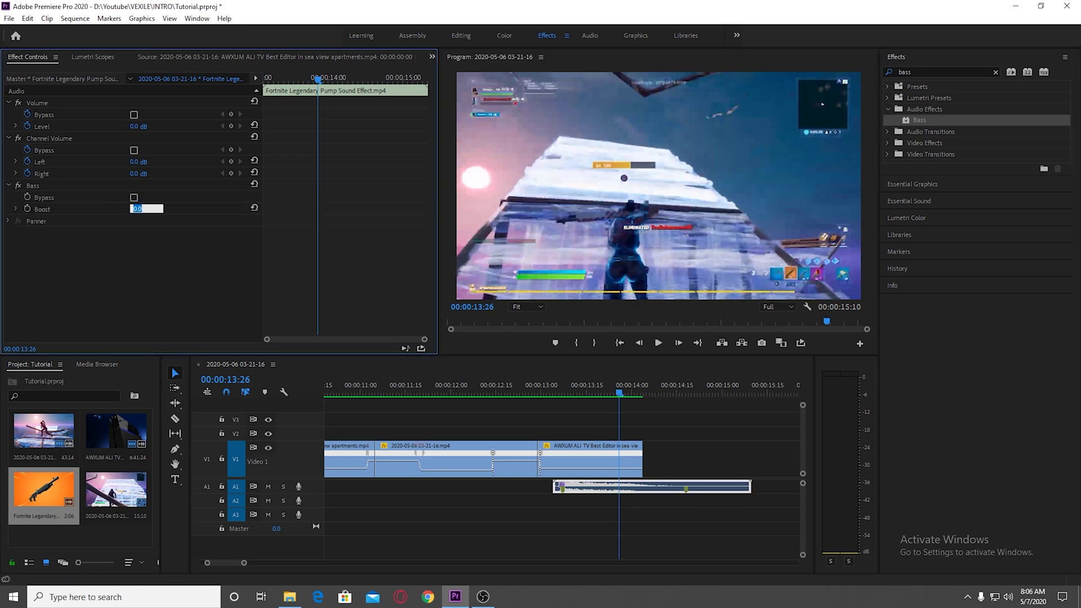
type("5")
key("Return")
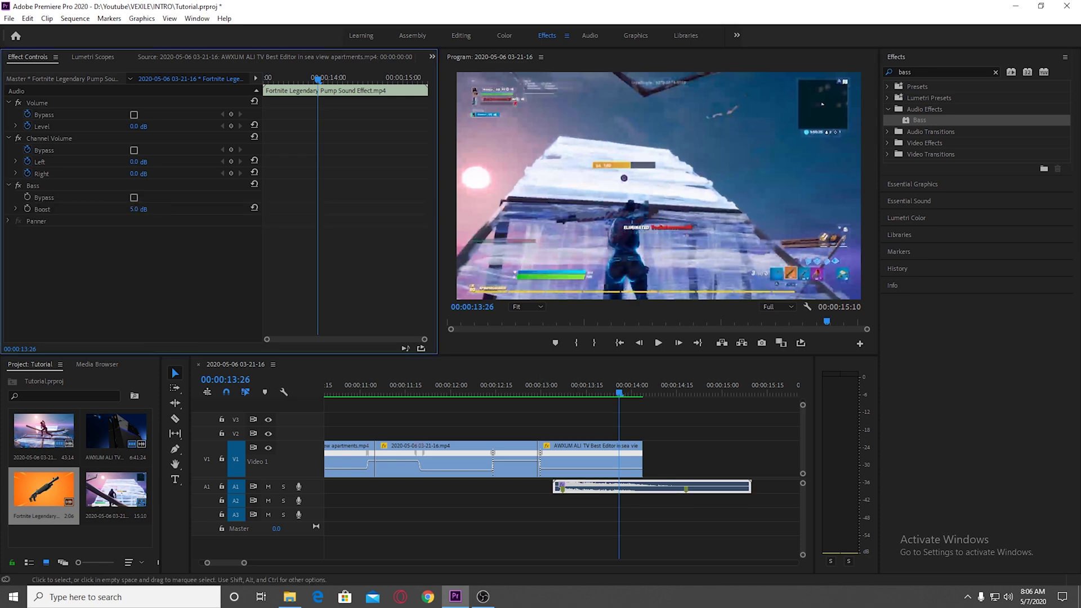
Play the bass-boosted pump sound from around 00:00:13:03 to the end of the last video clip.
left_click(550, 387)
key("space")
key("space")
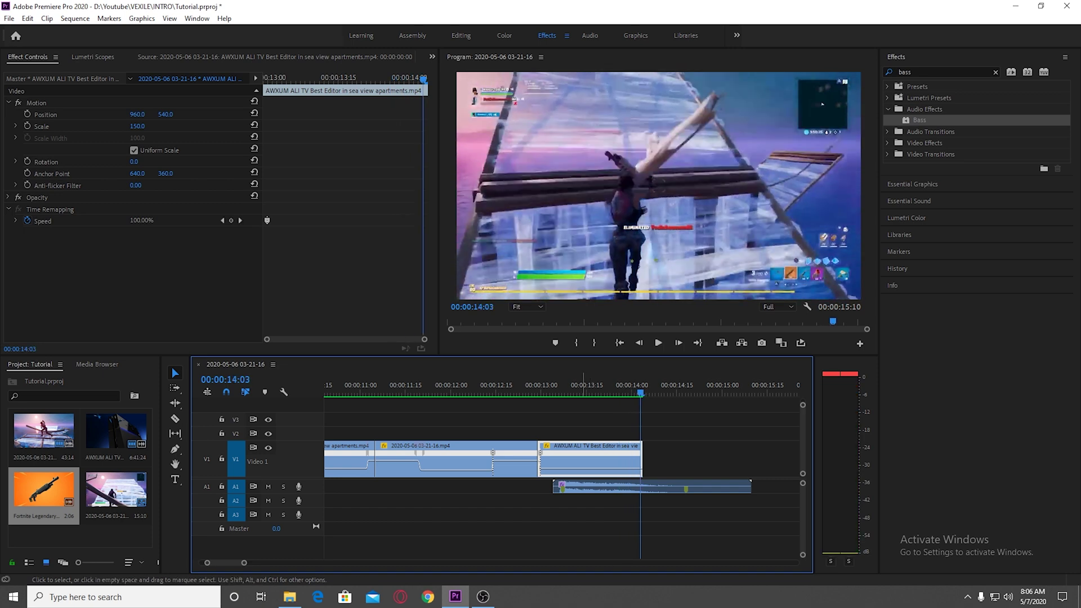
Slow the pump sound clip on A1 down to 75% speed.
left_click(582, 488)
right_click(580, 486)
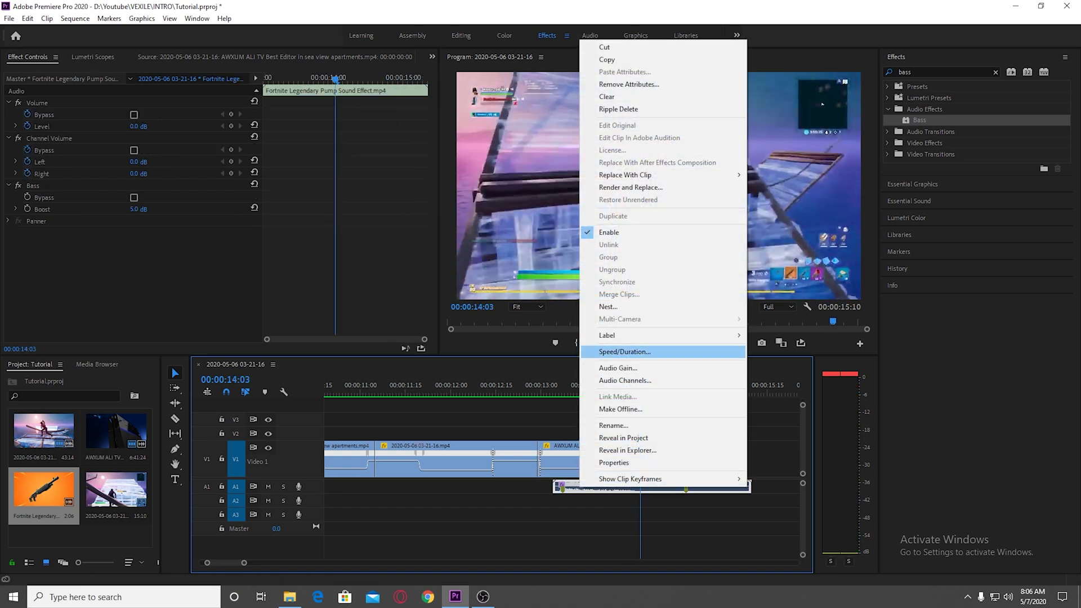
left_click(619, 351)
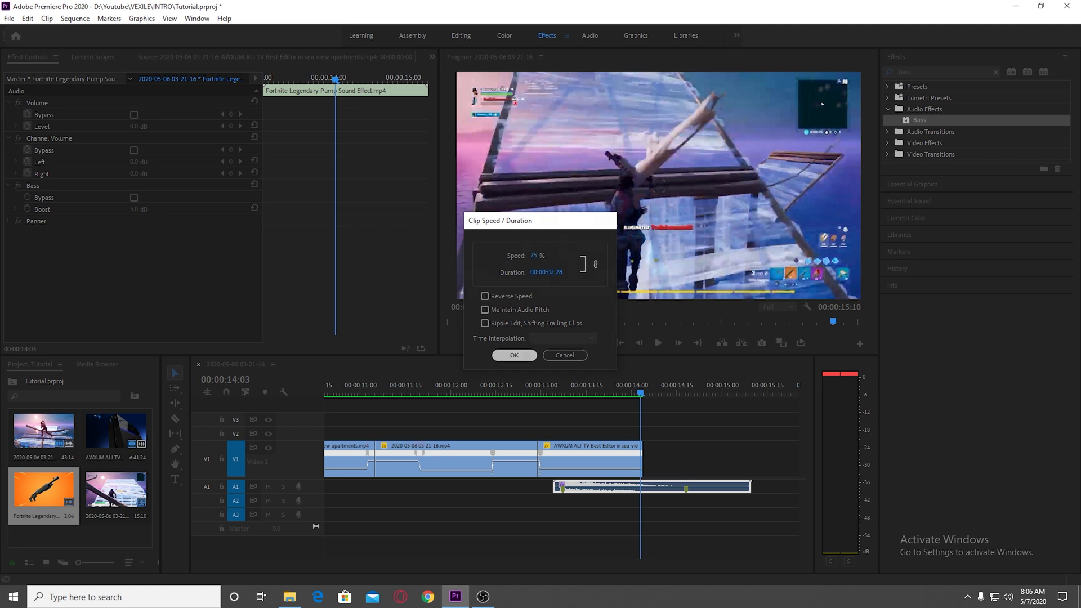
left_click(514, 355)
Play the slowed pump sound from 00:00:13:03 and save the project.
left_click(550, 387)
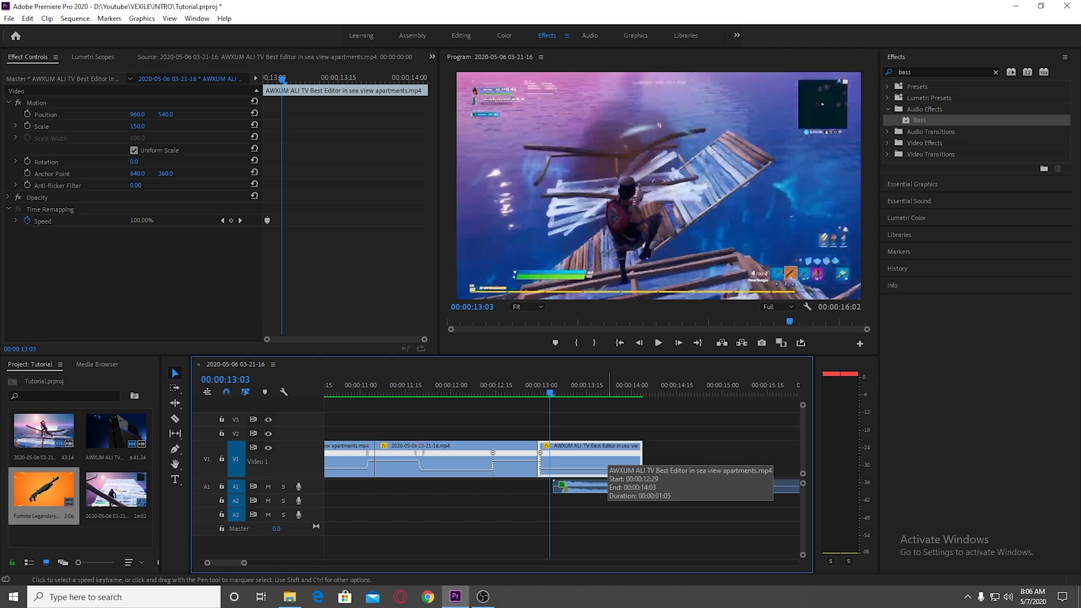
key("space")
key("space")
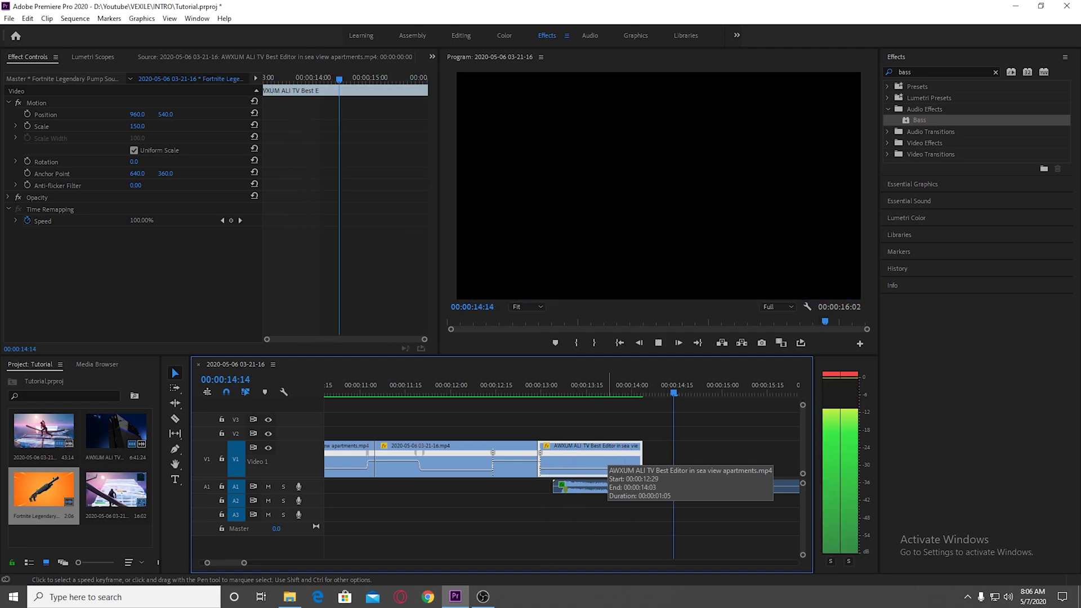
key("ctrl+s")
Create a 1920 x 1080, 30 fps adjustment layer and place it on V2 over the join of the last two clips.
key("minus")
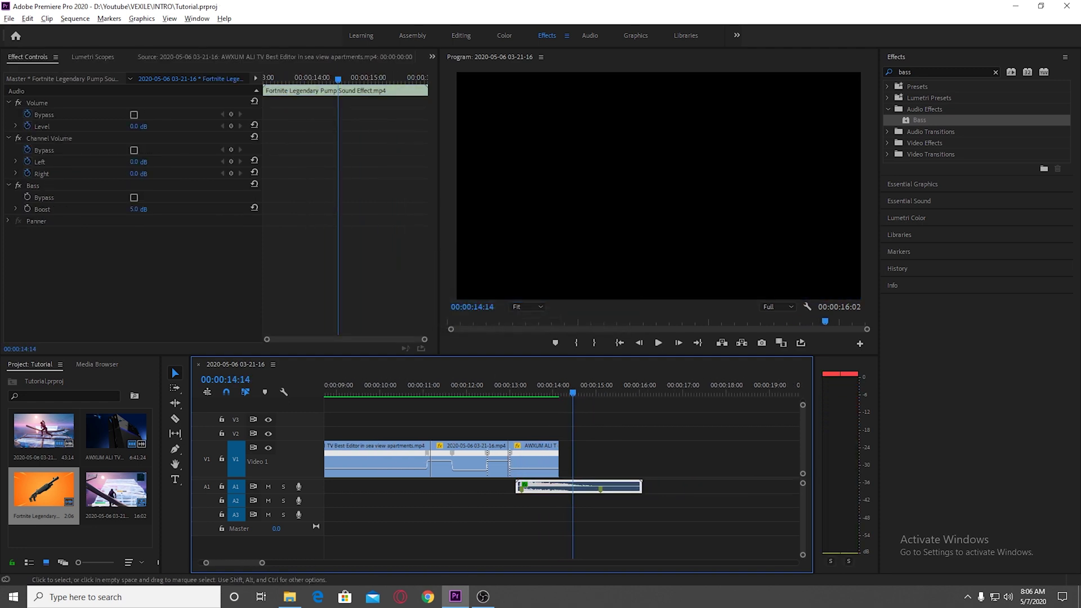
right_click(111, 380)
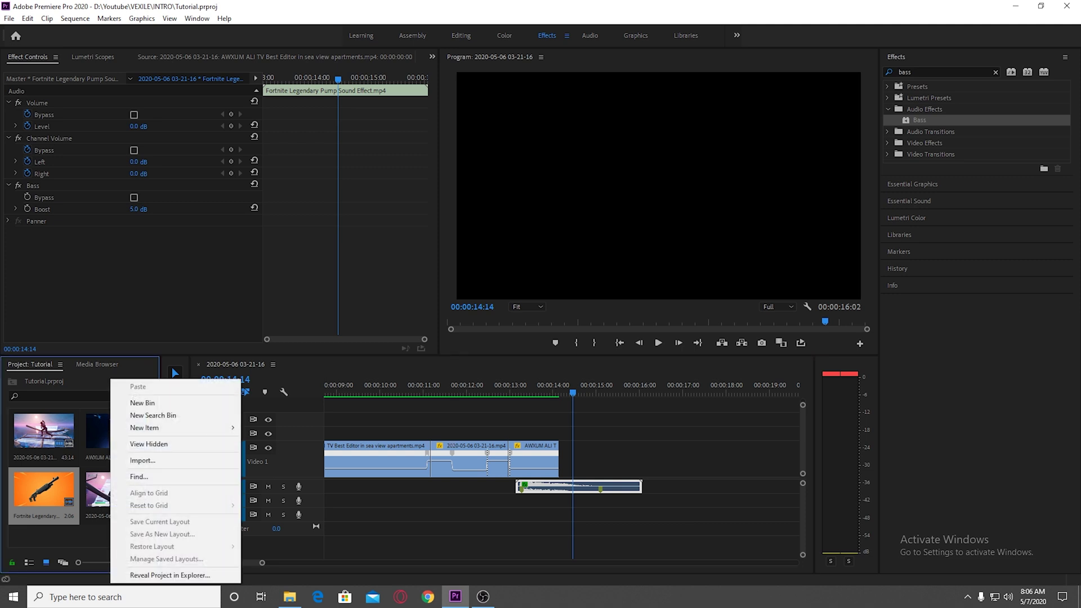
mouse_move(145, 427)
left_click(304, 464)
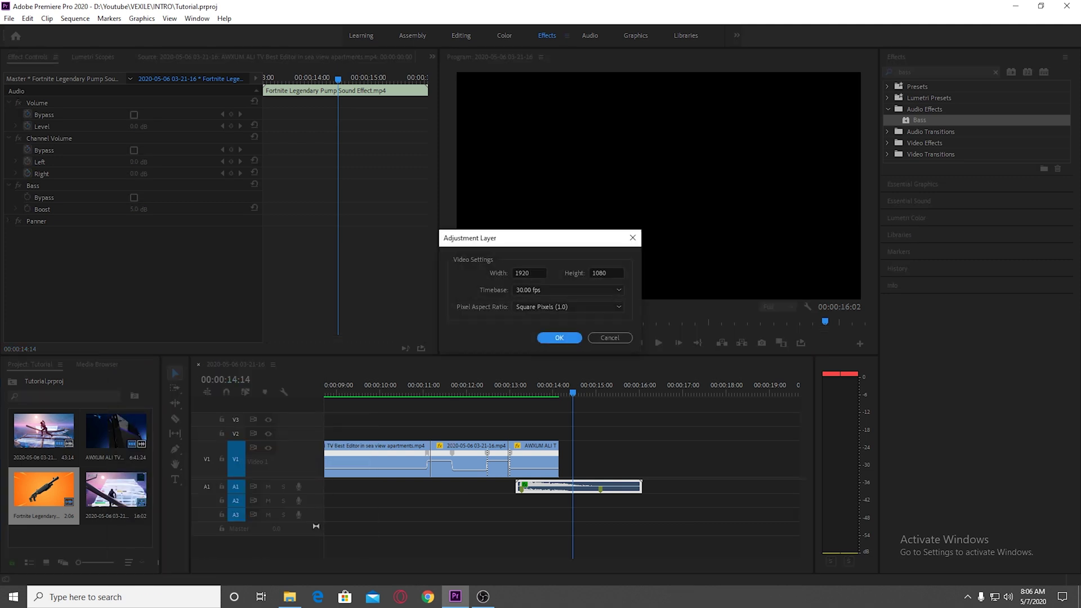
left_click(559, 338)
left_click_drag(43, 512, 486, 433)
Set the playhead to the shot at 00:00:13:08 and apply the Lumetri Color effect to the adjustment layer.
scroll(512, 434, "up", 4)
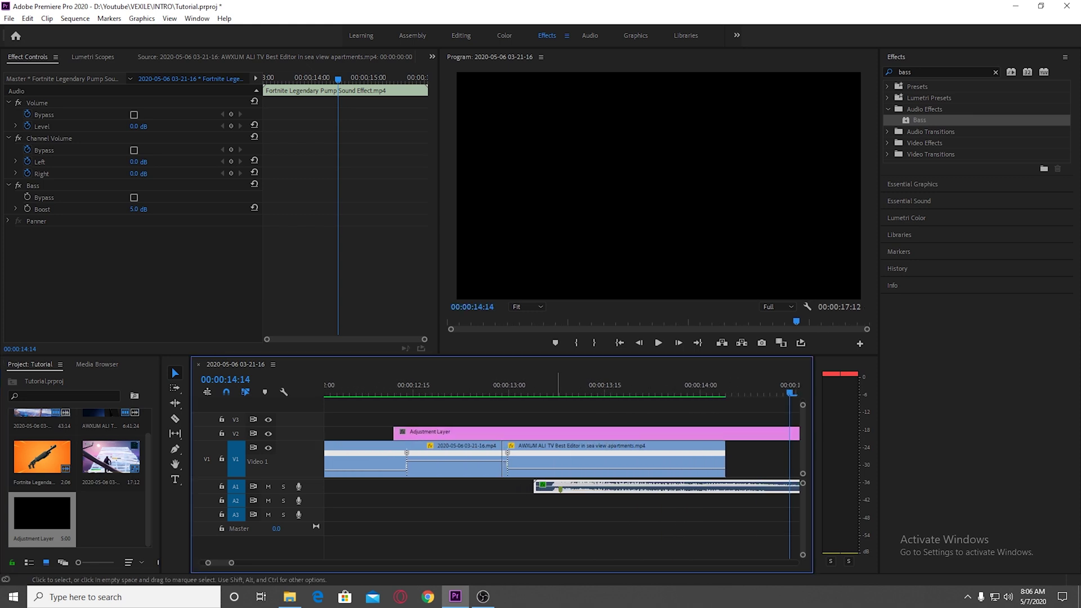
left_click(562, 393)
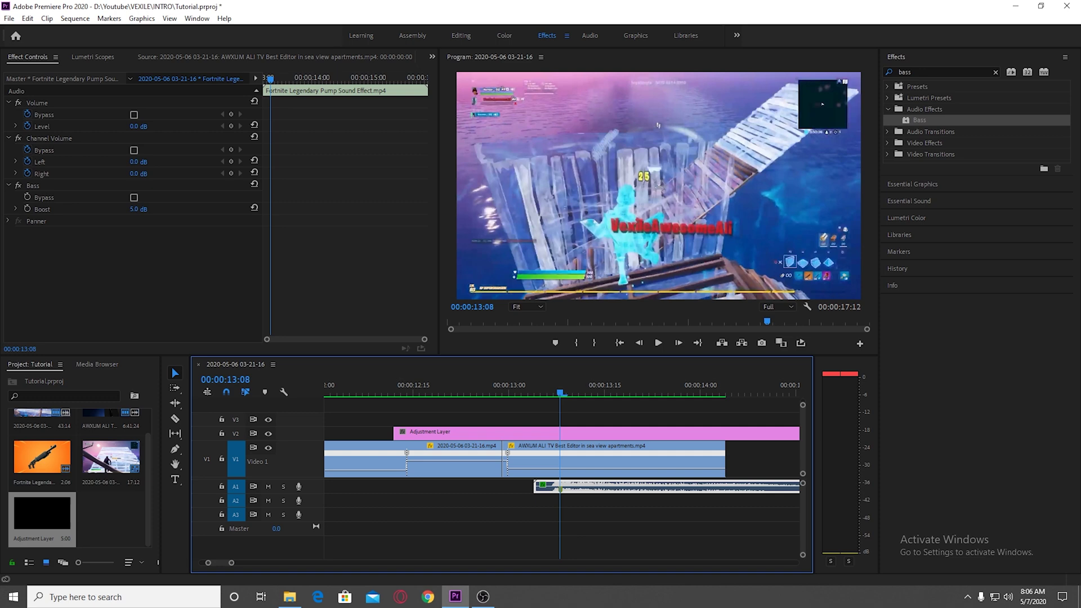
left_click(995, 72)
type("l")
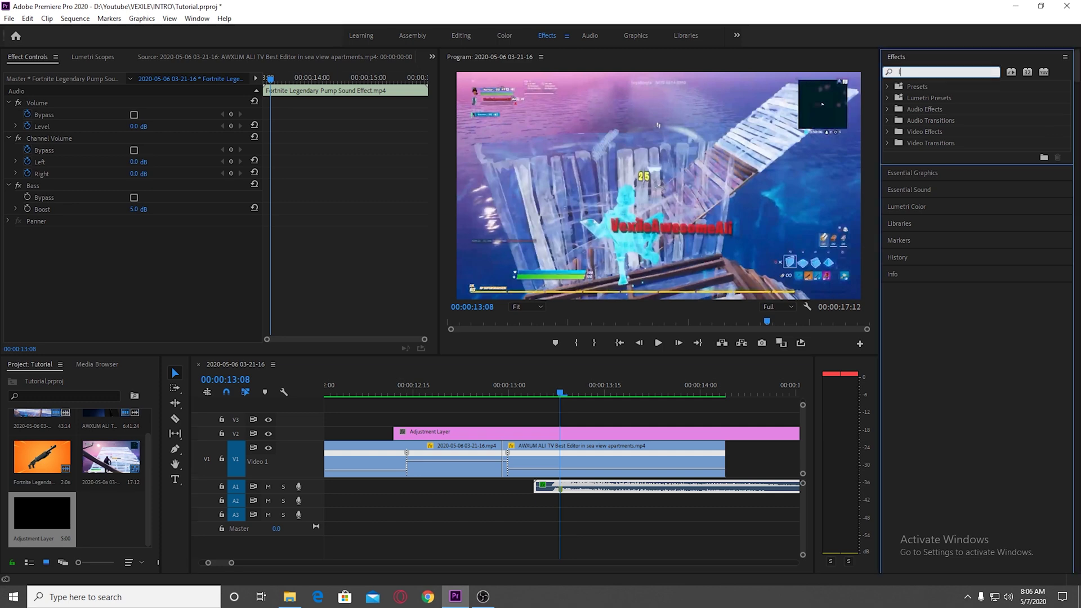
type("umen")
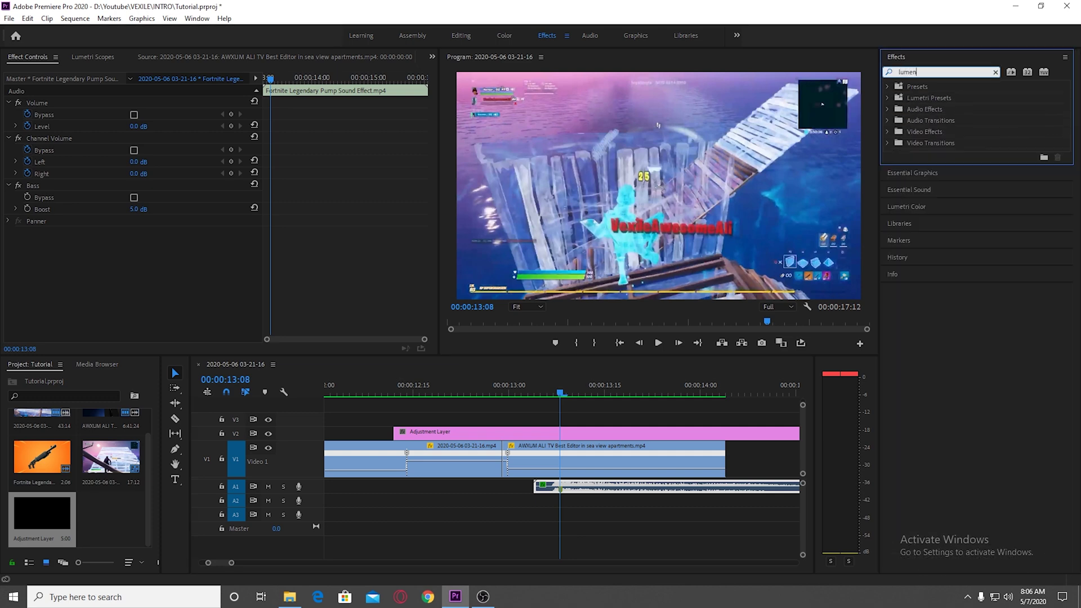
key("BackSpace")
key("BackSpace")
key("BackSpace")
key("BackSpace")
type("color")
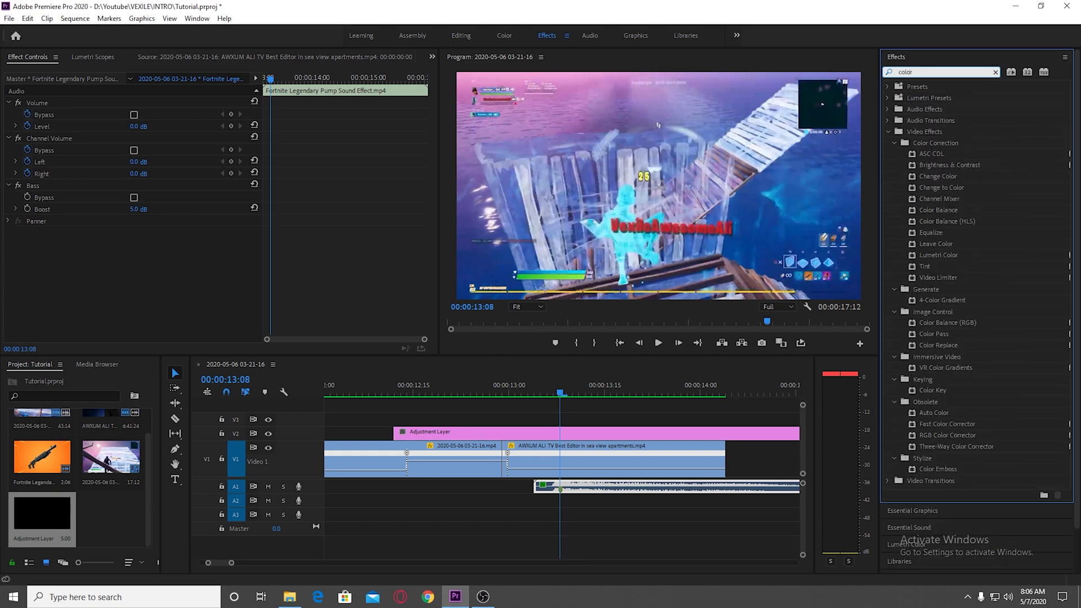
left_click_drag(939, 255, 623, 434)
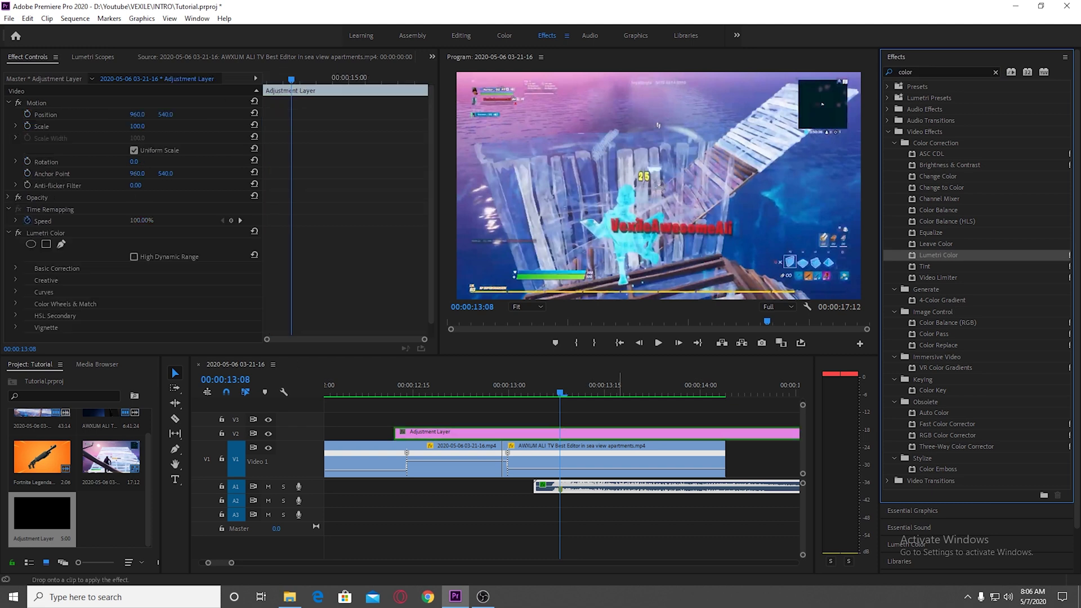
Enable keyframing for the adjustment layer's Lumetri Exposure and set it to 4 at 00:00:13:08.
left_click(16, 267)
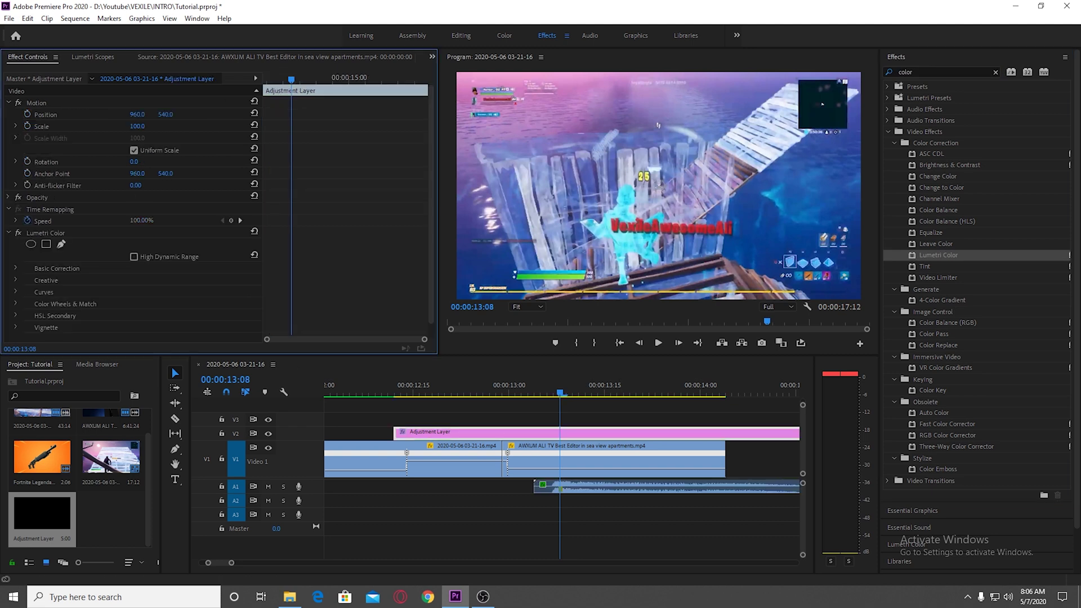
scroll(132, 254, "down", 8)
scroll(135, 225, "down", 2)
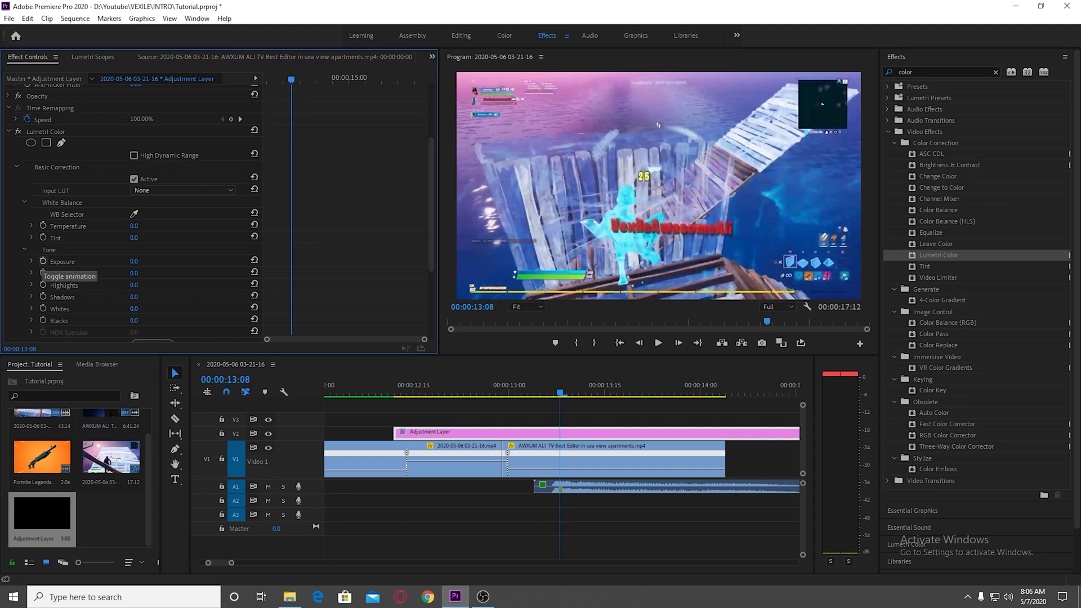
left_click(43, 261)
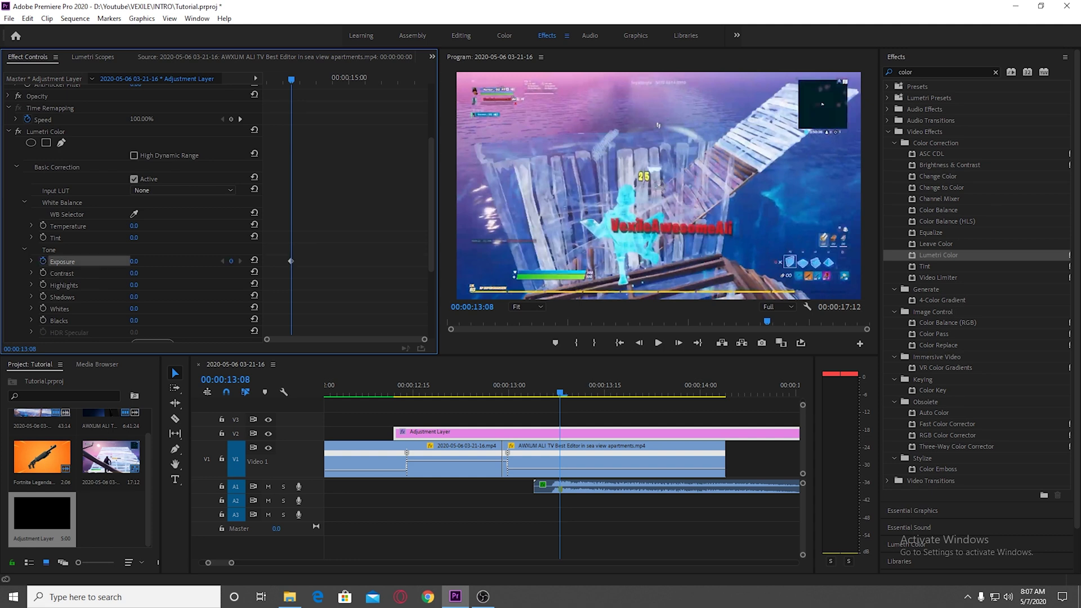
left_click(134, 261)
type("4")
key("Return")
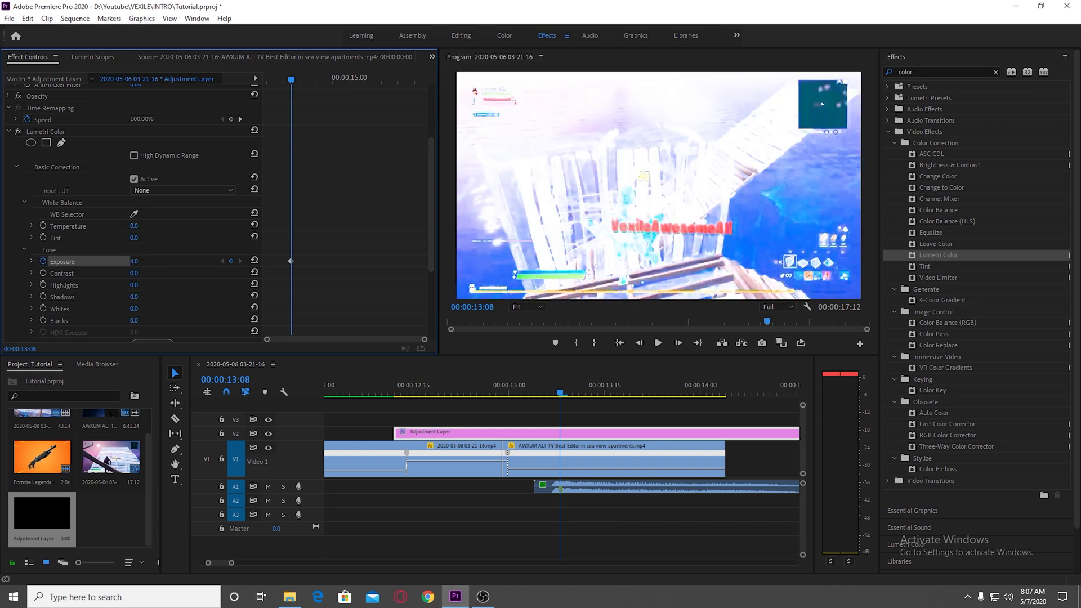
Add an Exposure keyframe of 0 two frames earlier, at 00:00:13:06.
key("Left")
key("Left")
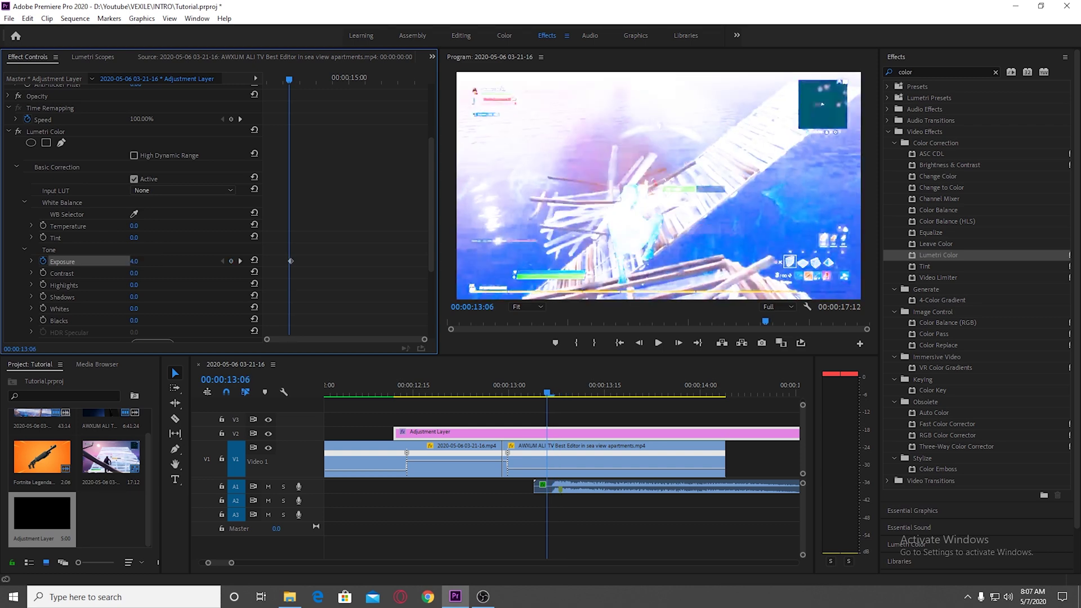
left_click_drag(134, 261, 72, 261)
left_click(134, 261)
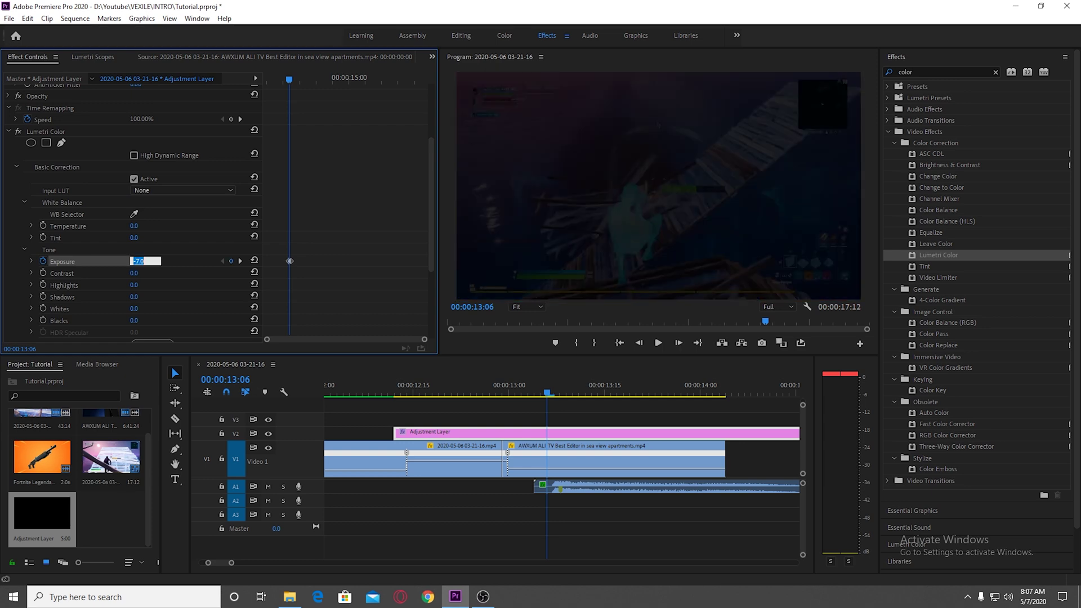
type("0")
key("Return")
Add an Exposure keyframe of 0 at 00:00:13:15 to end the flash.
key("Right")
key("Right")
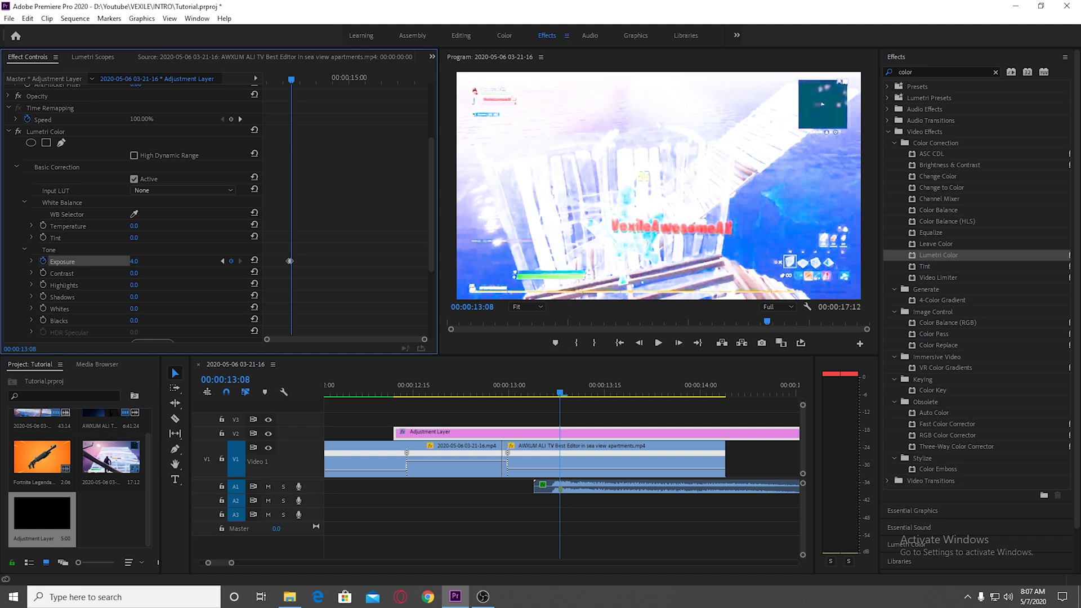
key("Right")
key("Right")
key("Right")
key("Right")
key("Right")
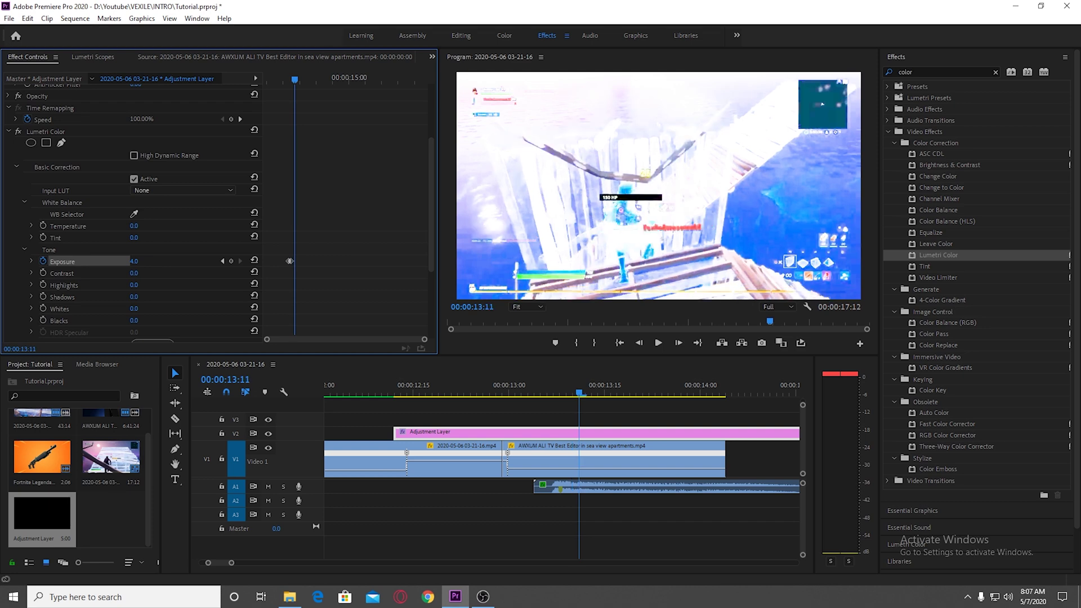
key("Right")
key("Right")
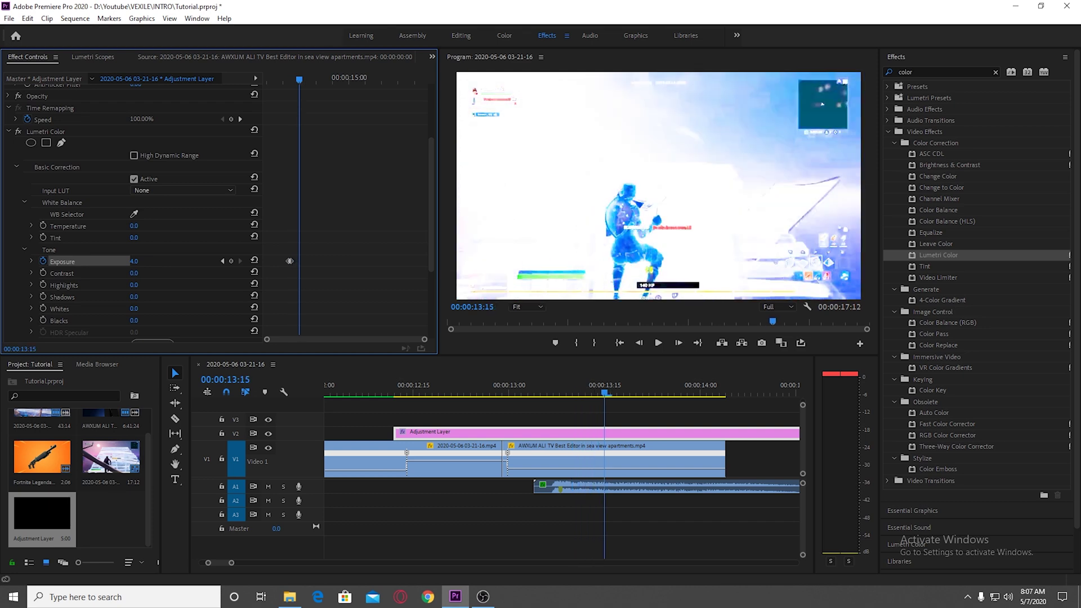
left_click(134, 261)
type("0")
key("Return")
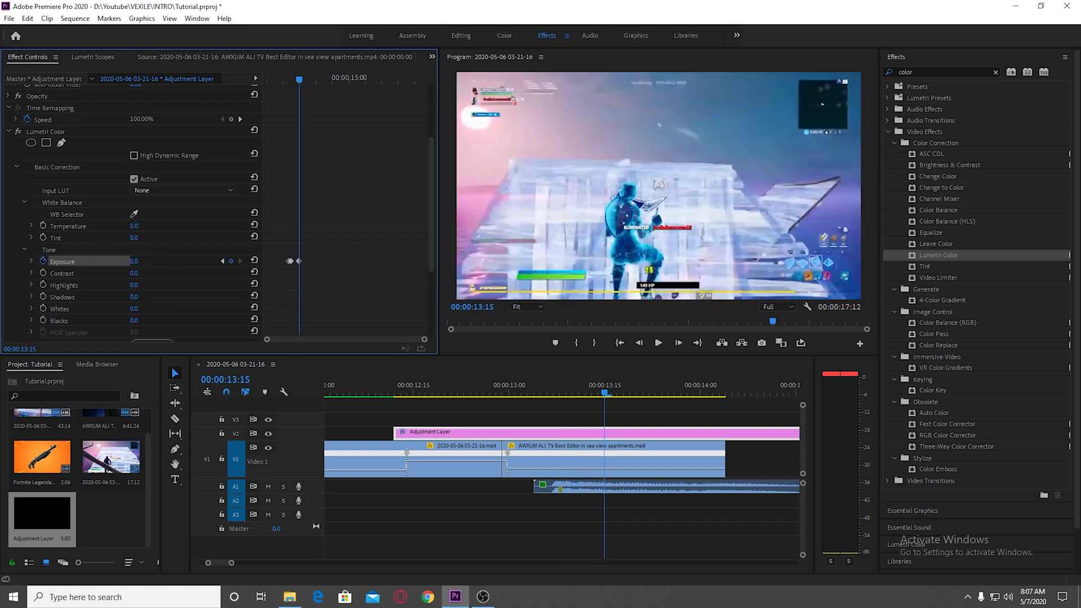
Play back the exposure flash on the shot around 00:00:13:08 twice.
left_click(547, 387)
key("space")
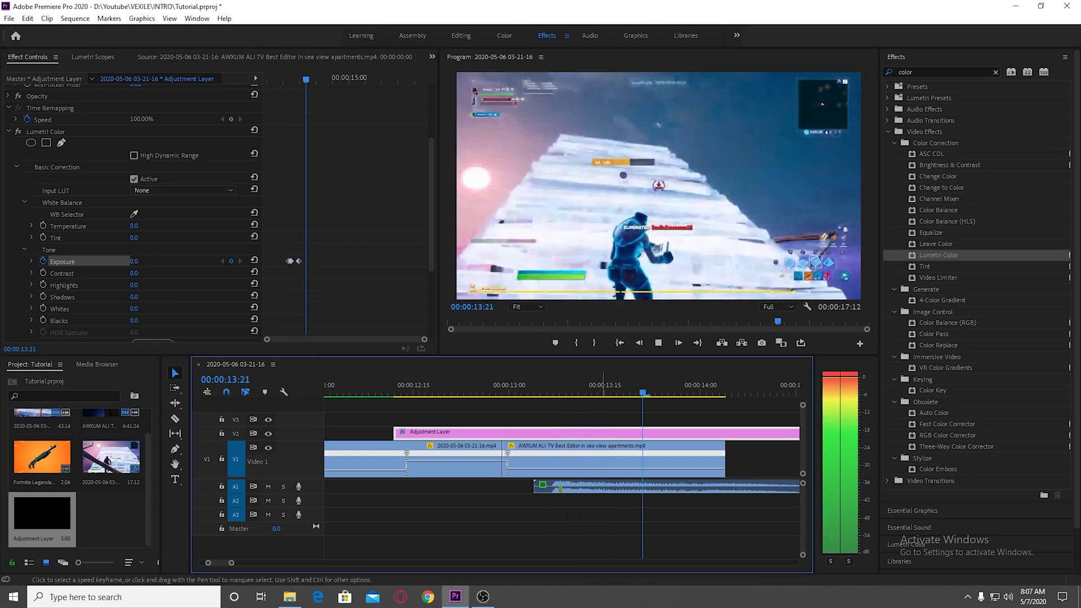
key("space")
left_click(549, 386)
key("space")
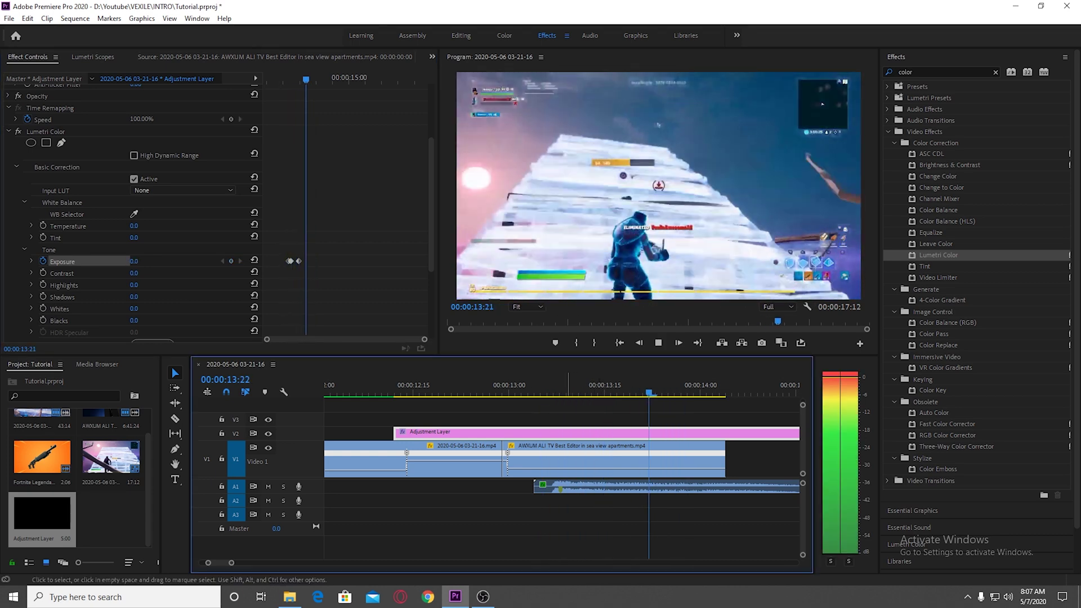
key("space")
Play back the switch into the cinematic clip from about 00:00:11 and save the project.
scroll(469, 461, "down", 4)
key("minus")
key("minus")
key("minus")
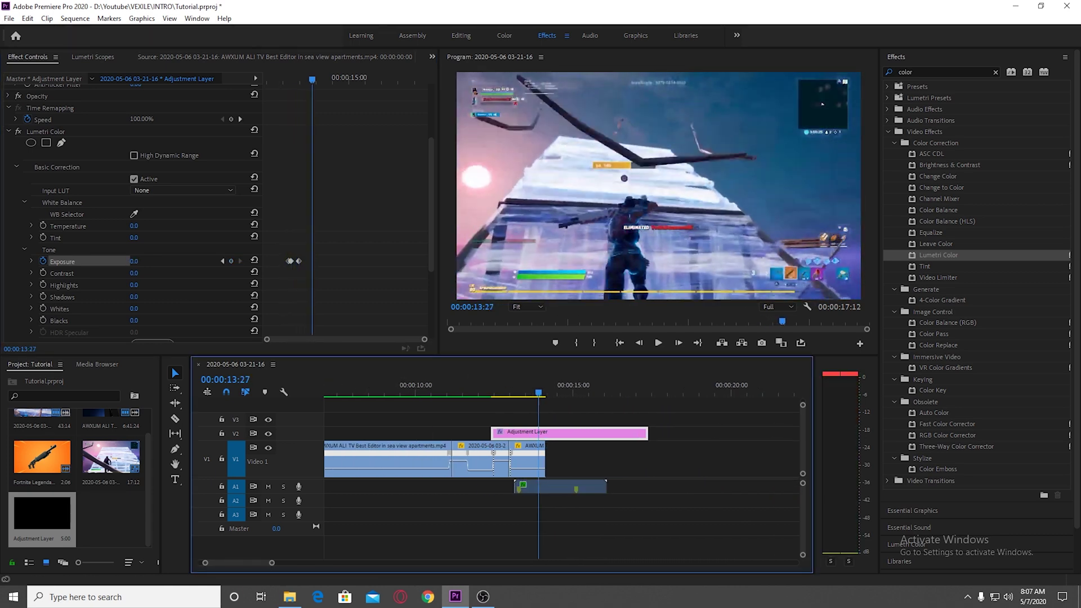
left_click(510, 386)
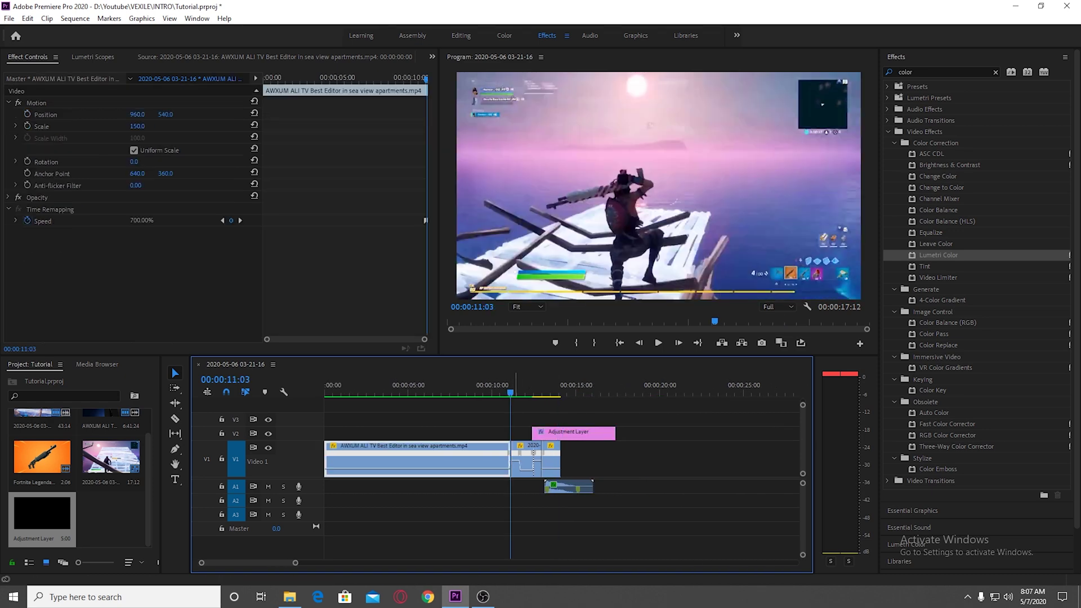
left_click(505, 386)
key("space")
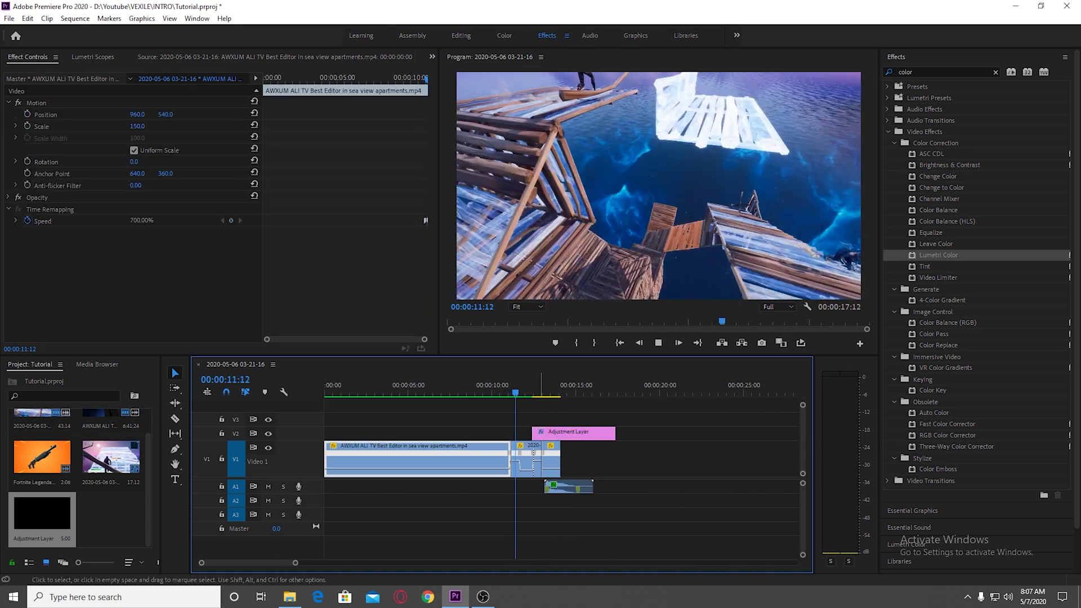
key("space")
key("ctrl+s")
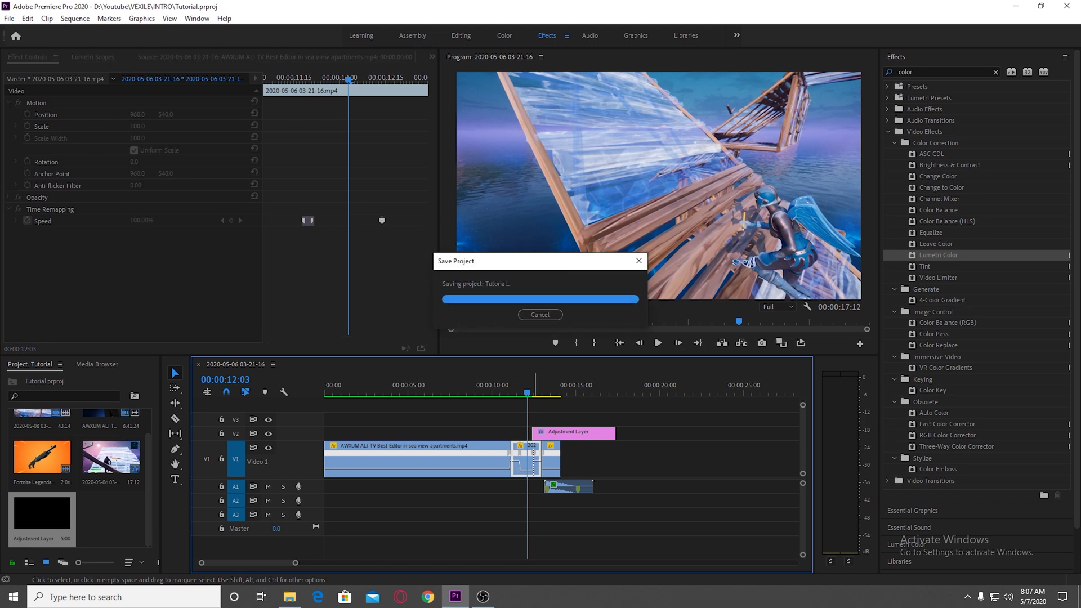
Create a new Black Video item at 1920 × 1080, 30 fps, with square pixels.
right_click(120, 383)
mouse_move(154, 226)
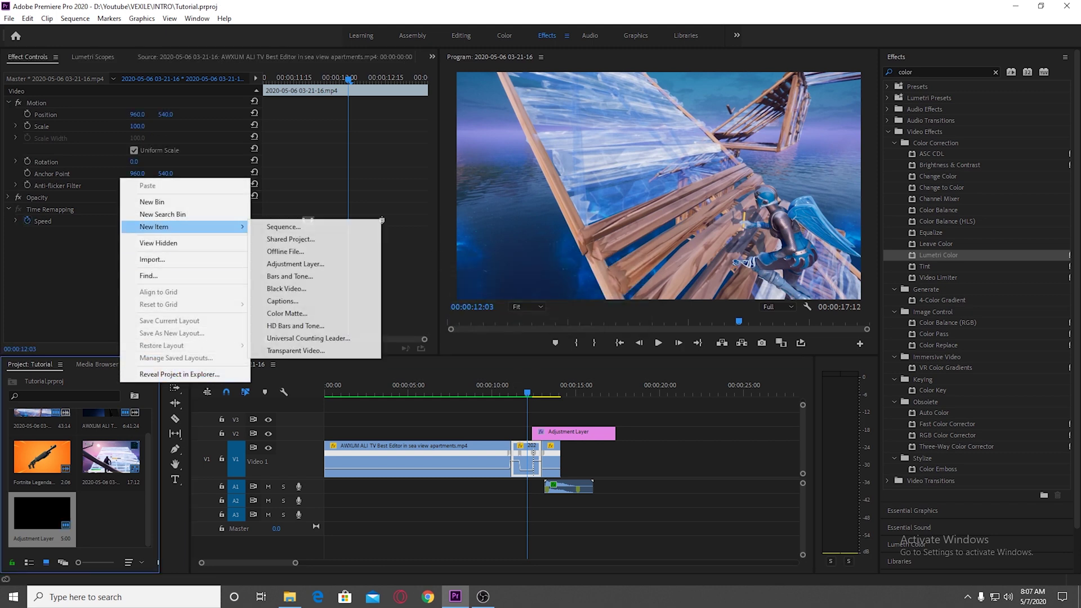
left_click(286, 288)
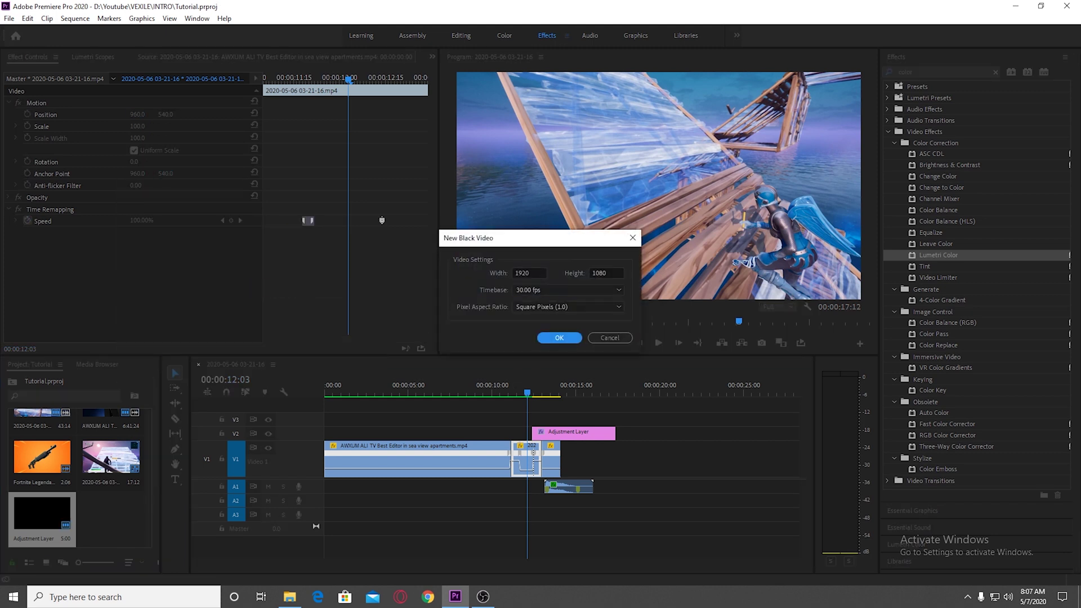
left_click(559, 337)
Place two copies of the Black Video on V3 and V4 above the cinematic clip, trimmed to its length.
left_click_drag(111, 513, 513, 419)
left_click(110, 514)
left_click_drag(111, 514, 518, 406)
left_click_drag(592, 406, 541, 417)
key("=")
key("=")
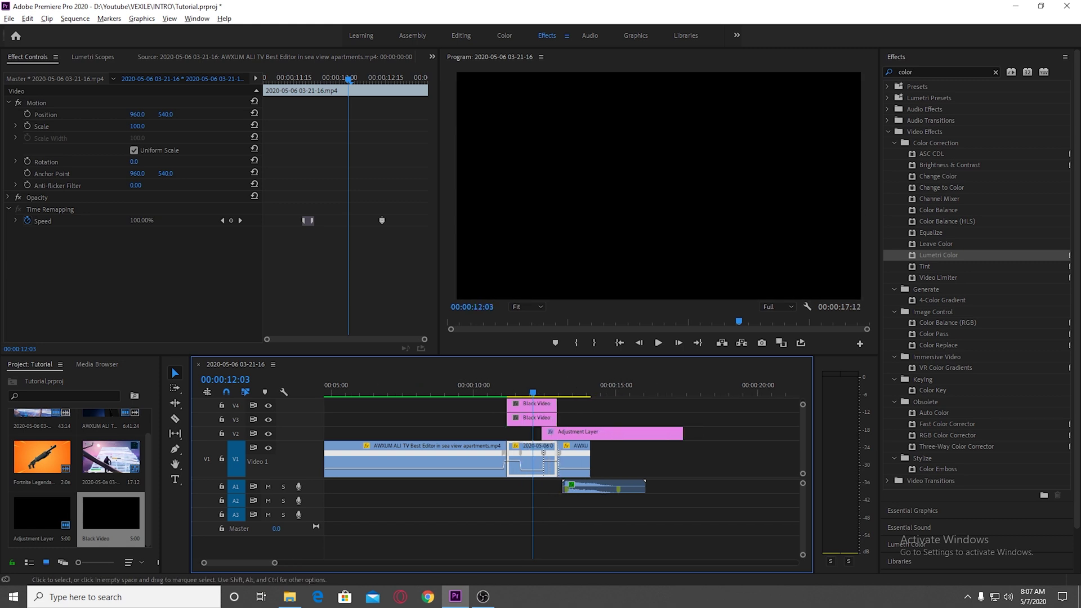
scroll(563, 438, "up", 2)
scroll(562, 438, "down", 1)
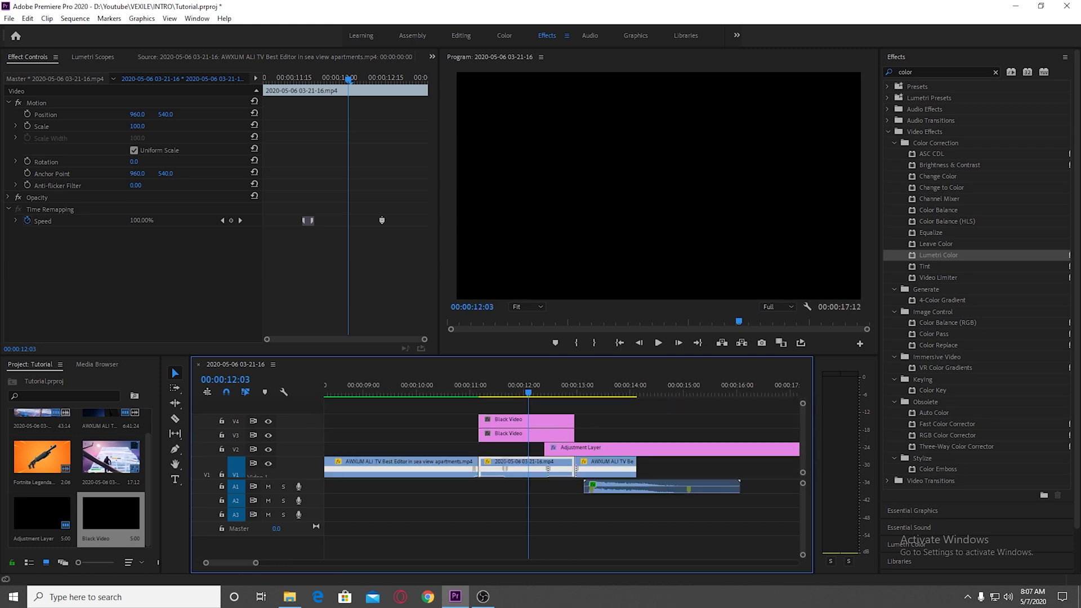
Hide V3 and set the V4 Black Video's vertical position to -428 to form the upper letterbox bar.
left_click(511, 389)
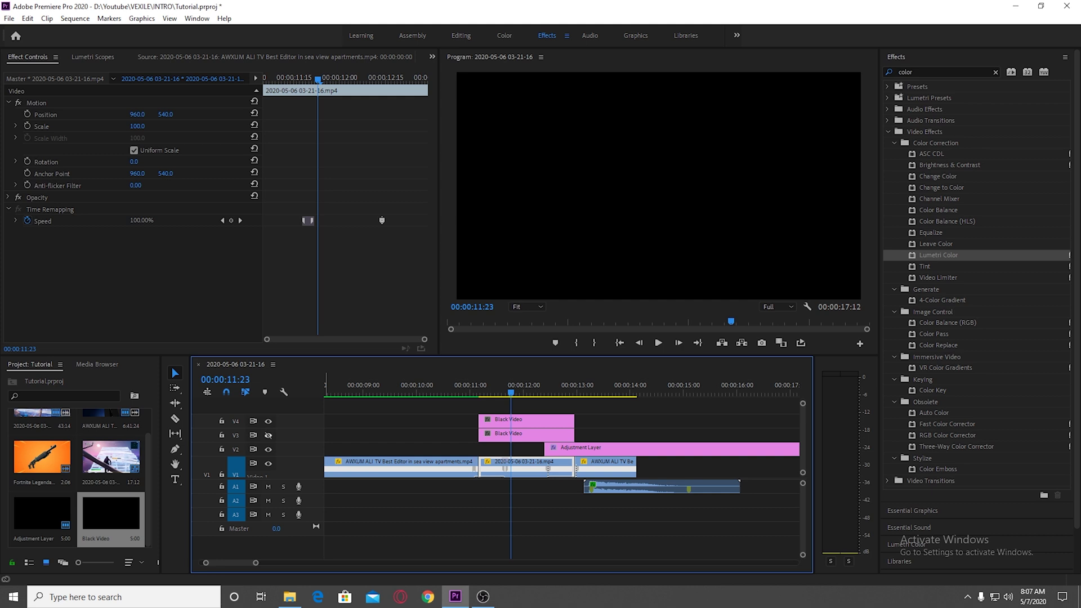
left_click(526, 421)
left_click_drag(166, 114, 3, 114)
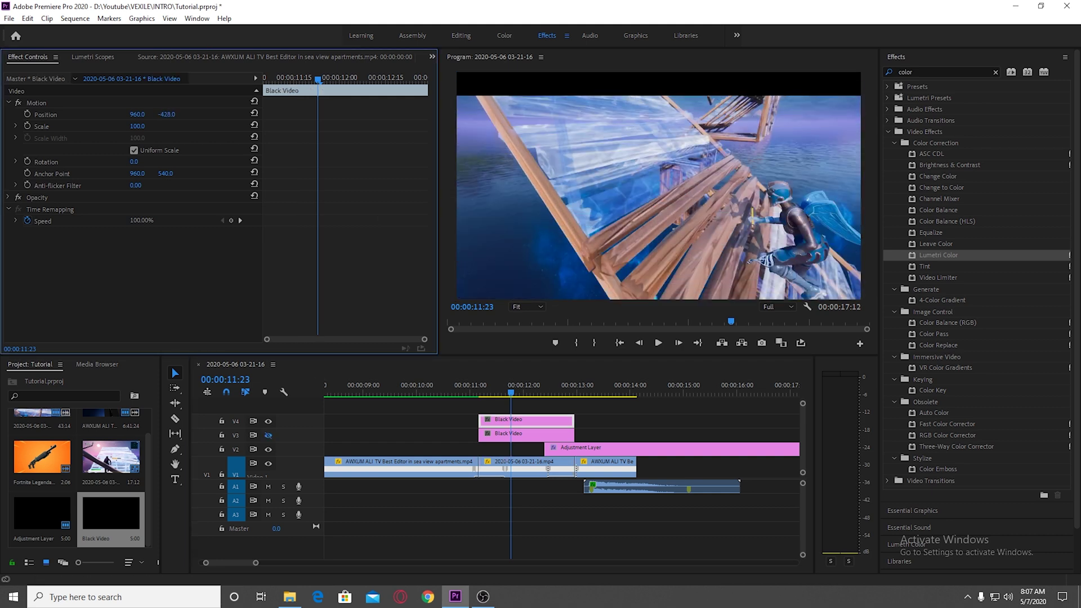
Show V3 again and set its Black Video's vertical position to 1492 to form the lower letterbox bar.
left_click(268, 435)
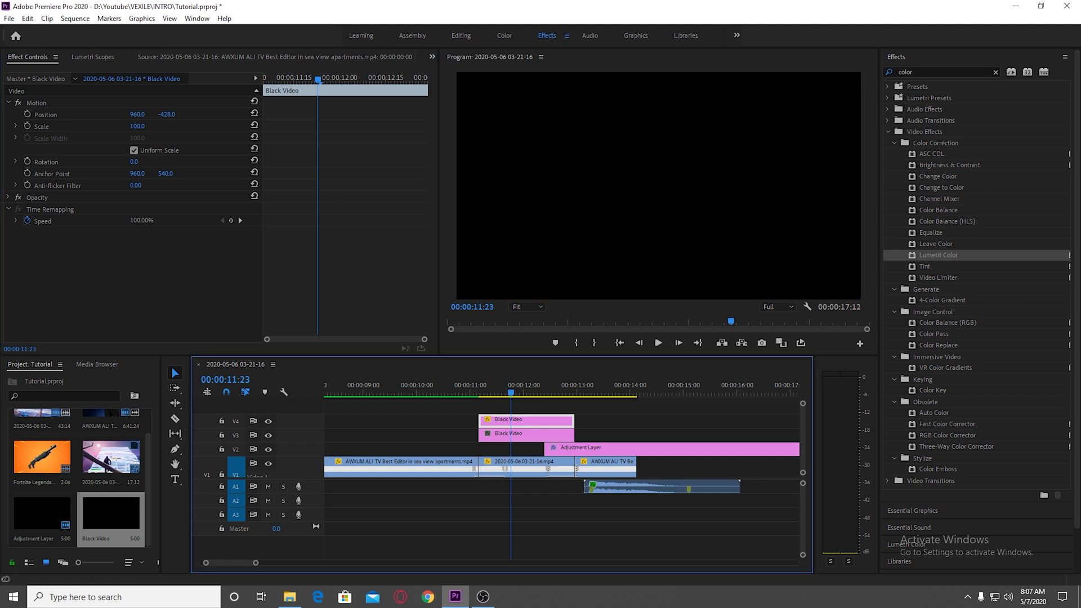
left_click_drag(167, 114, 214, 114)
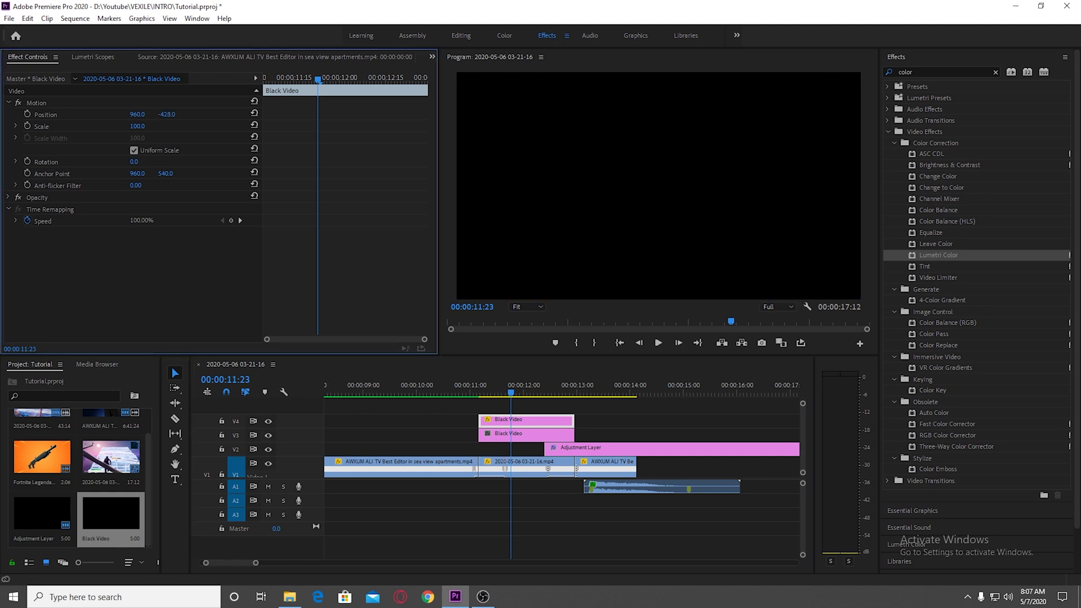
left_click(529, 435)
left_click_drag(166, 114, 252, 114)
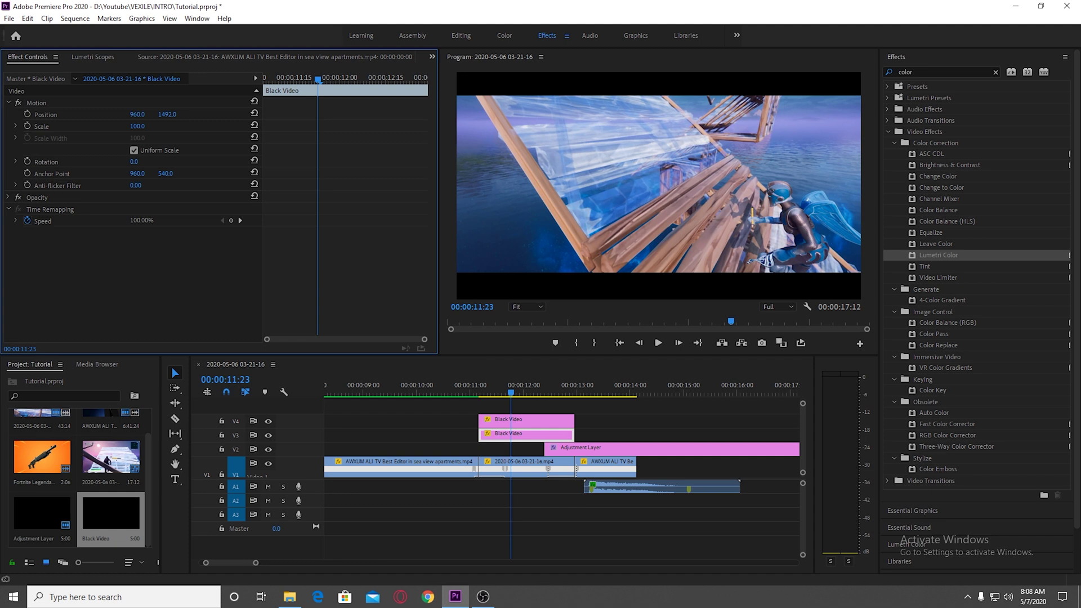
Play back the letterboxed cinematic section from just before its first cut and save the project.
left_click(476, 388)
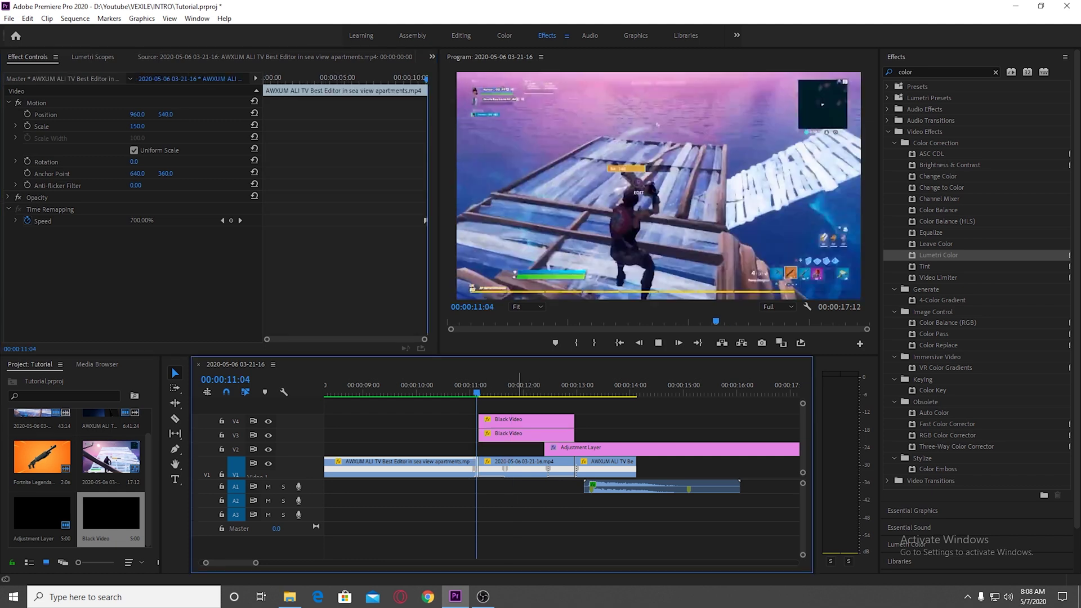
scroll(497, 432, "down", 2)
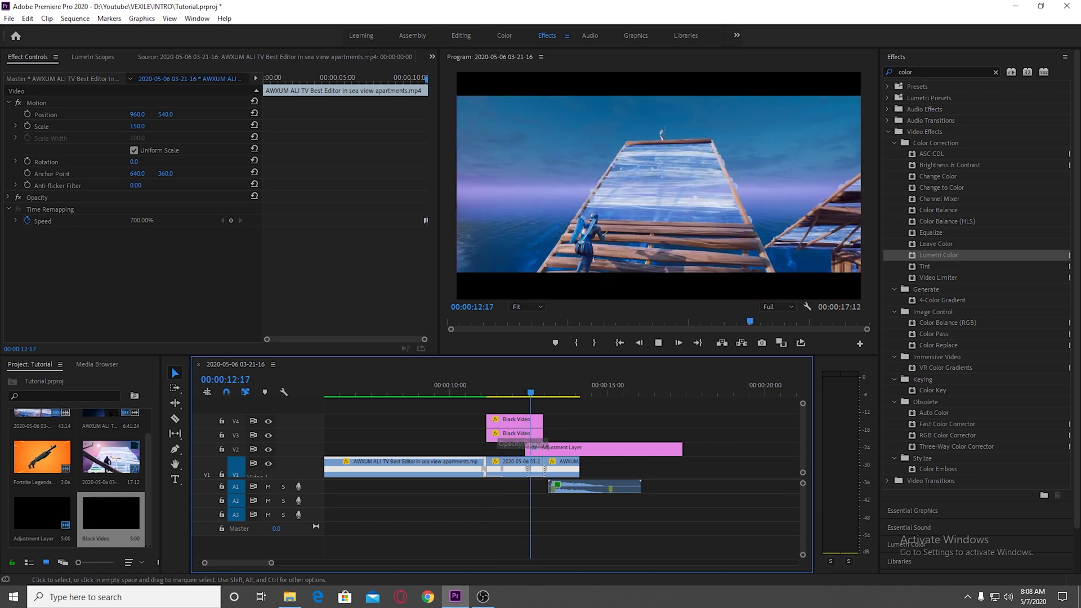
key("ctrl+s")
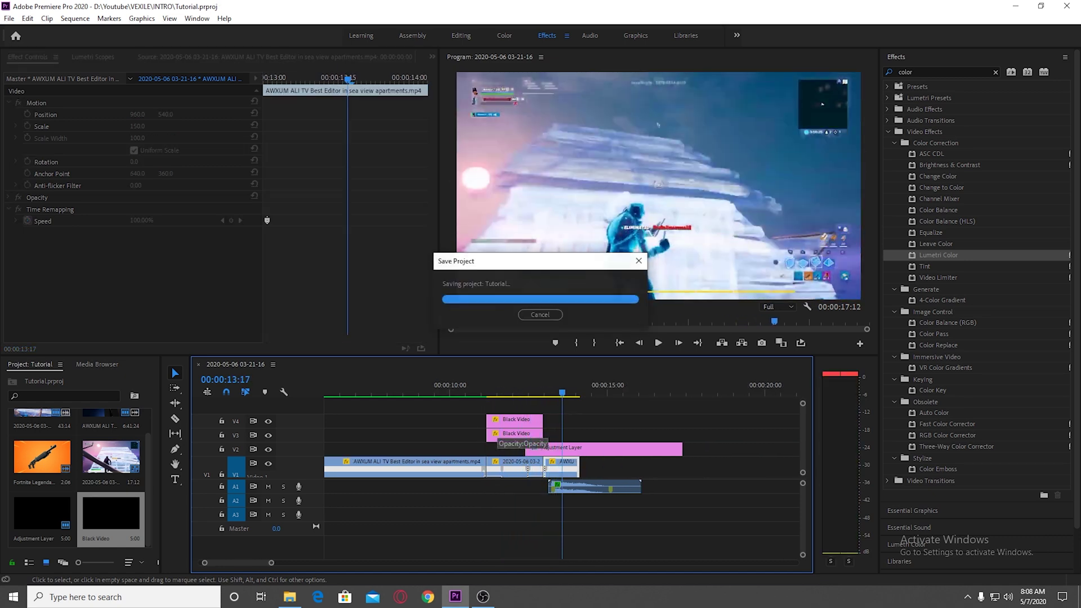
key("equal")
key("equal")
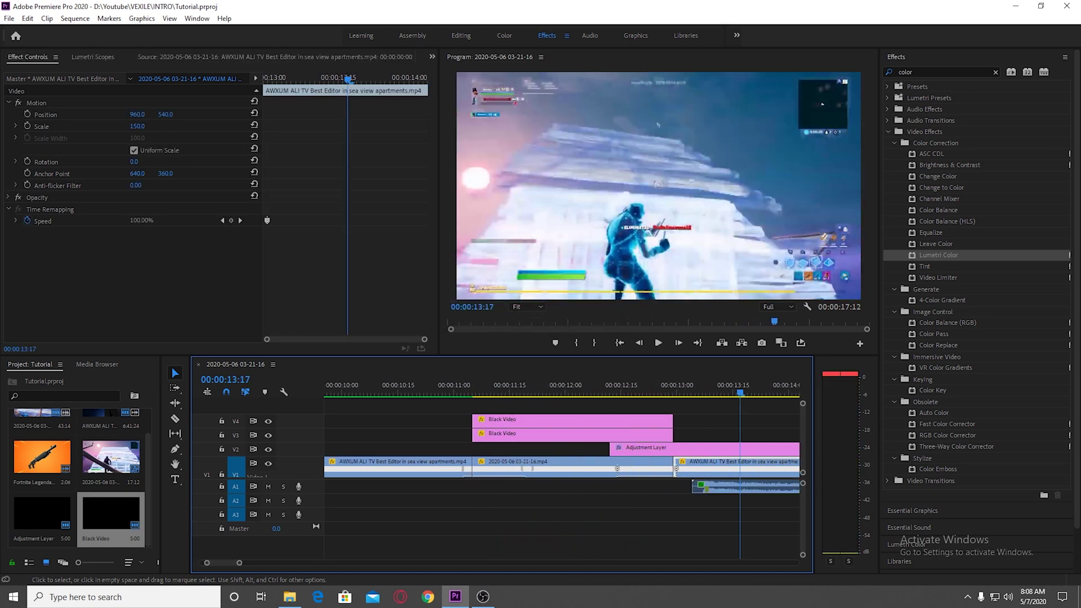
left_click_drag(478, 393, 461, 393)
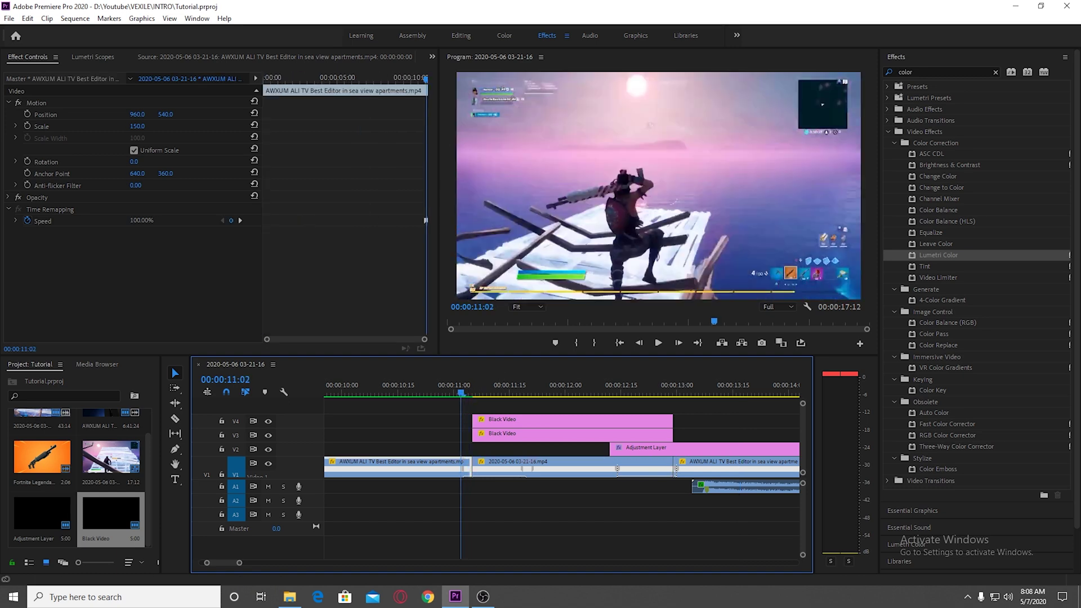
key("space")
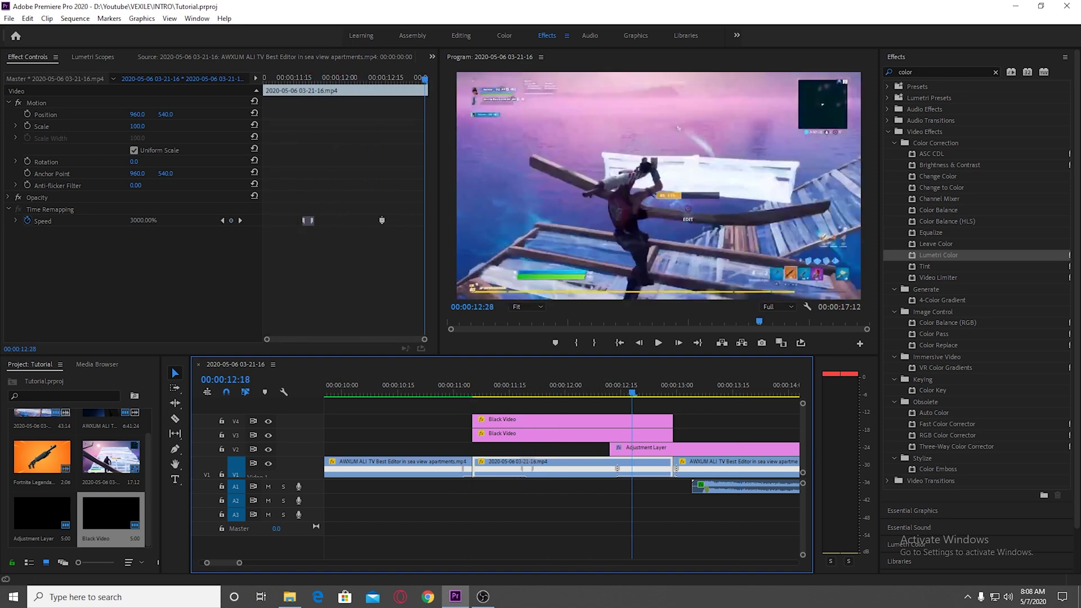
key("ctrl+s")
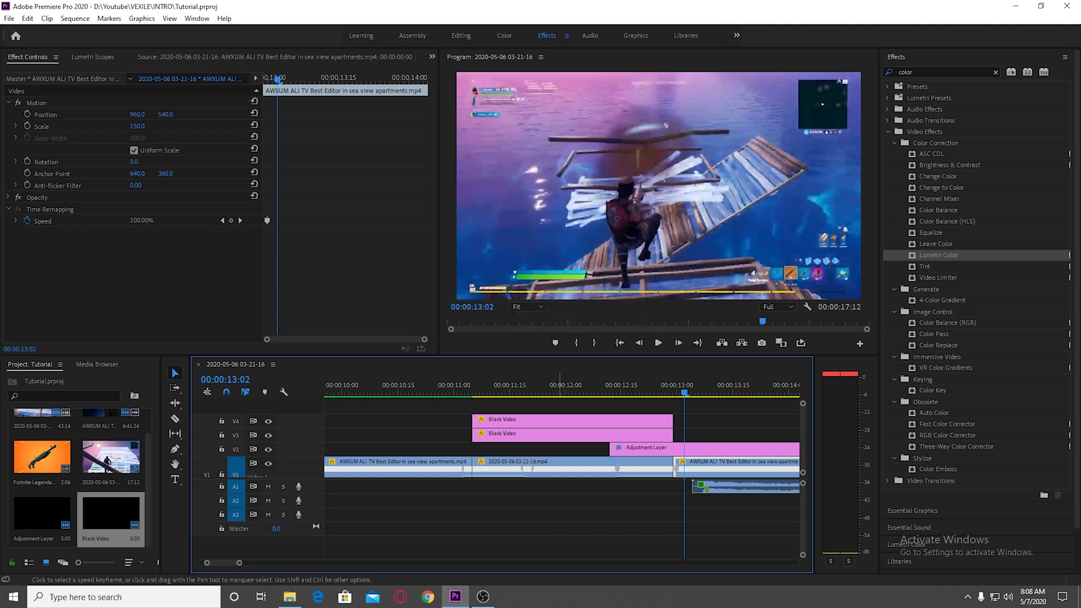
Import the Normal Medium Whoosh Effect.mp3 sound into the project.
left_click_drag(239, 563, 259, 563)
scroll(479, 467, "down", 1)
scroll(479, 467, "up", 2)
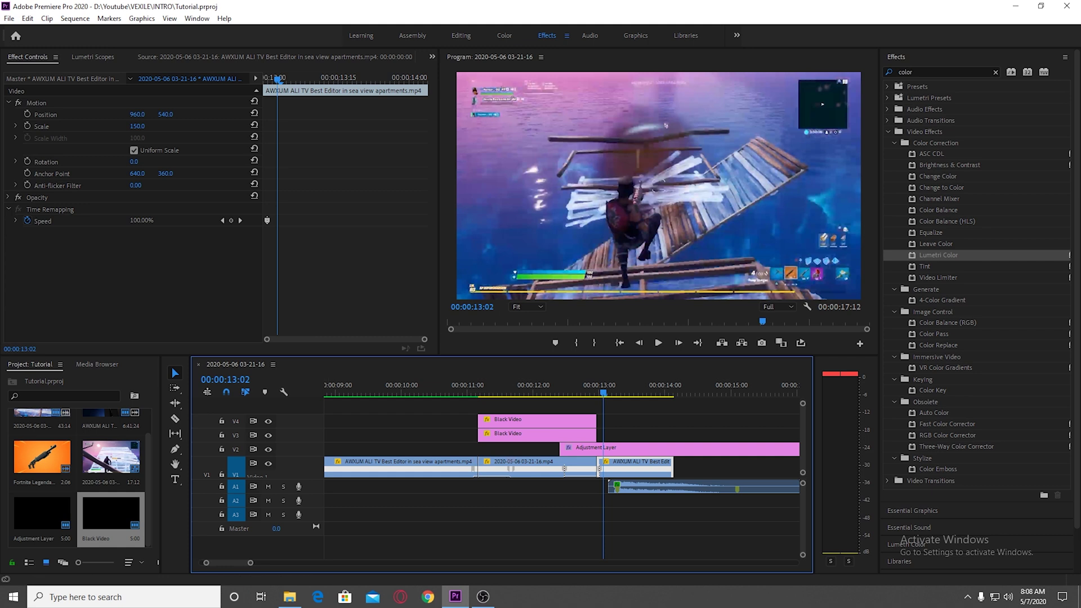
left_click(111, 513)
left_click_drag(5, 510, 83, 509)
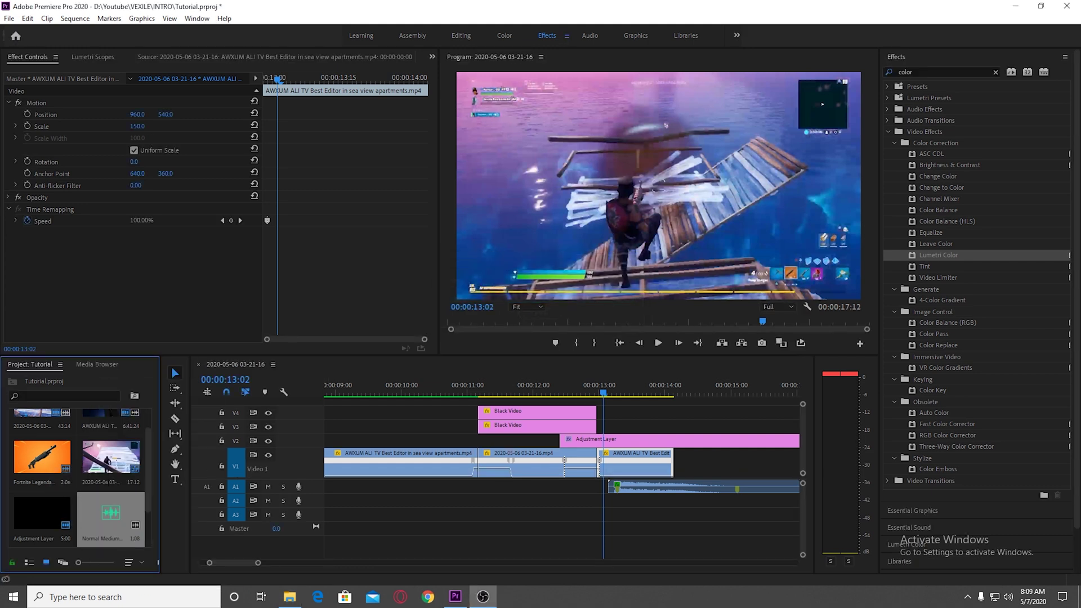
Place two copies of the whoosh sound on A2, one around each transition into and out of the cinematic clip.
left_click_drag(110, 514, 550, 500)
scroll(550, 500, "up", 3)
left_click_drag(620, 501, 601, 501)
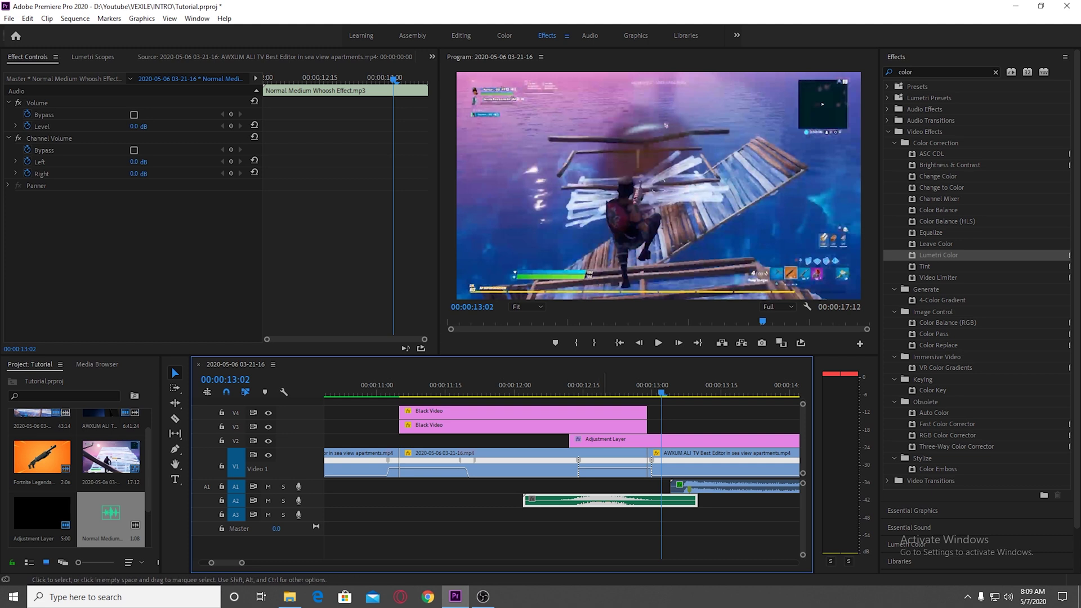
left_click_drag(613, 499, 619, 500)
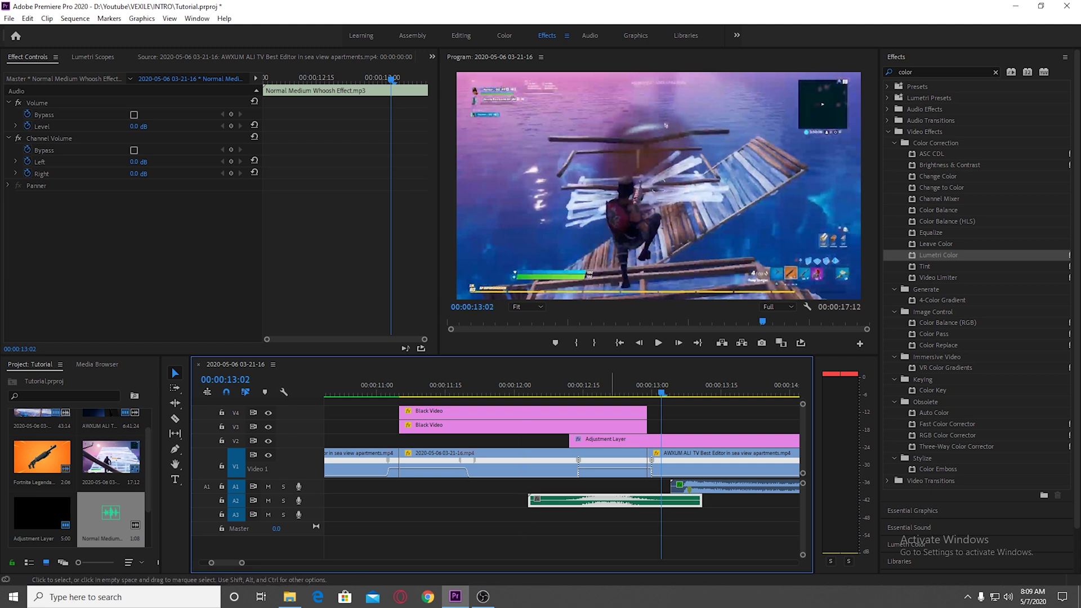
left_click_drag(111, 512, 427, 500)
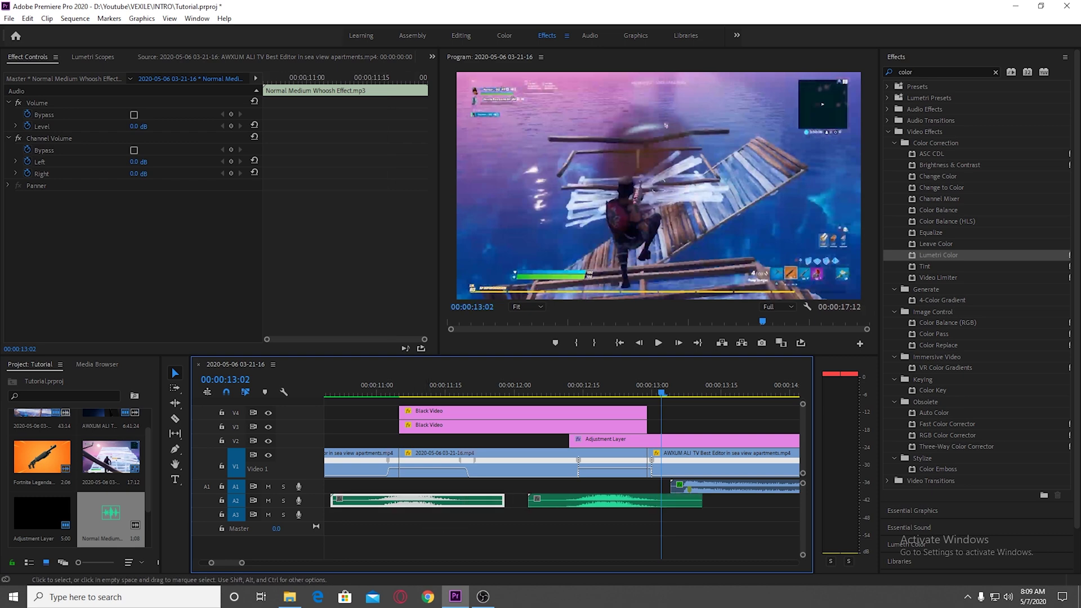
Play back the two transitions with their whoosh sounds from 00:00:10:26 and save the project.
key("minus")
key("minus")
left_click(385, 386)
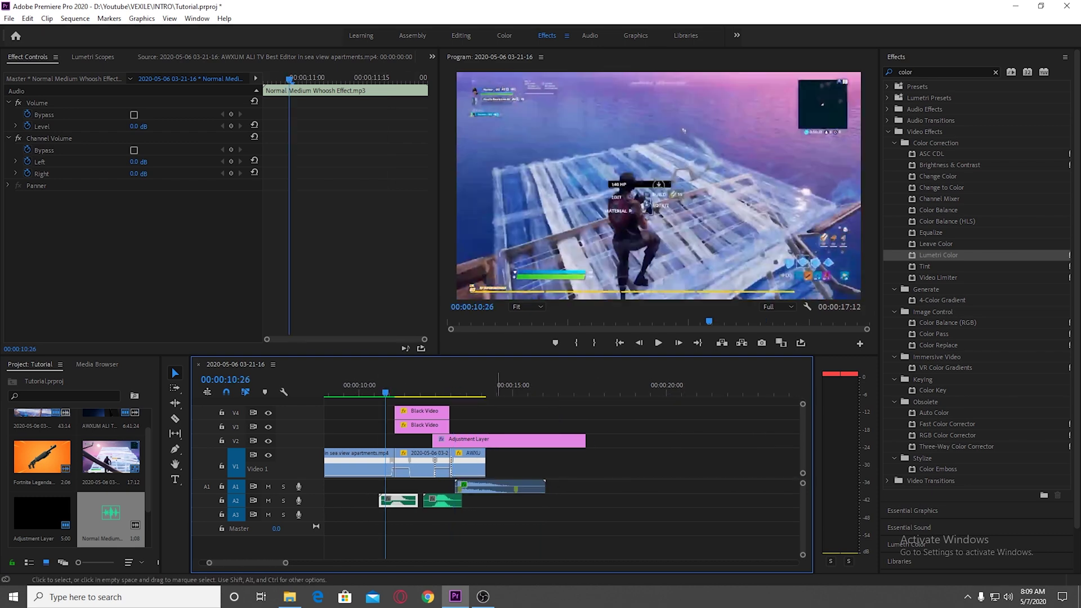
key("space")
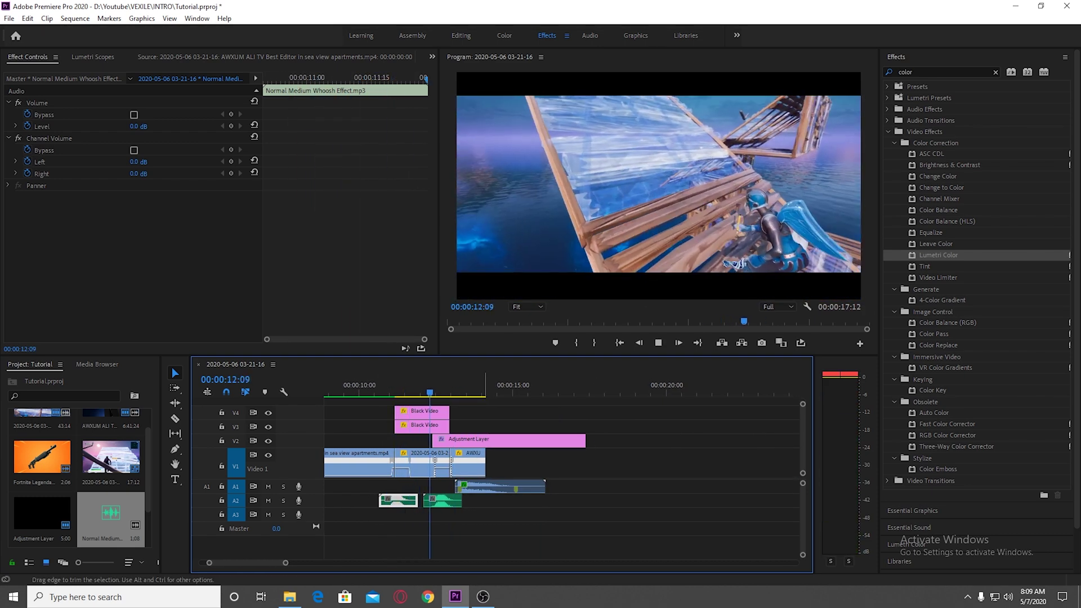
left_click(484, 464)
key("ctrl+s")
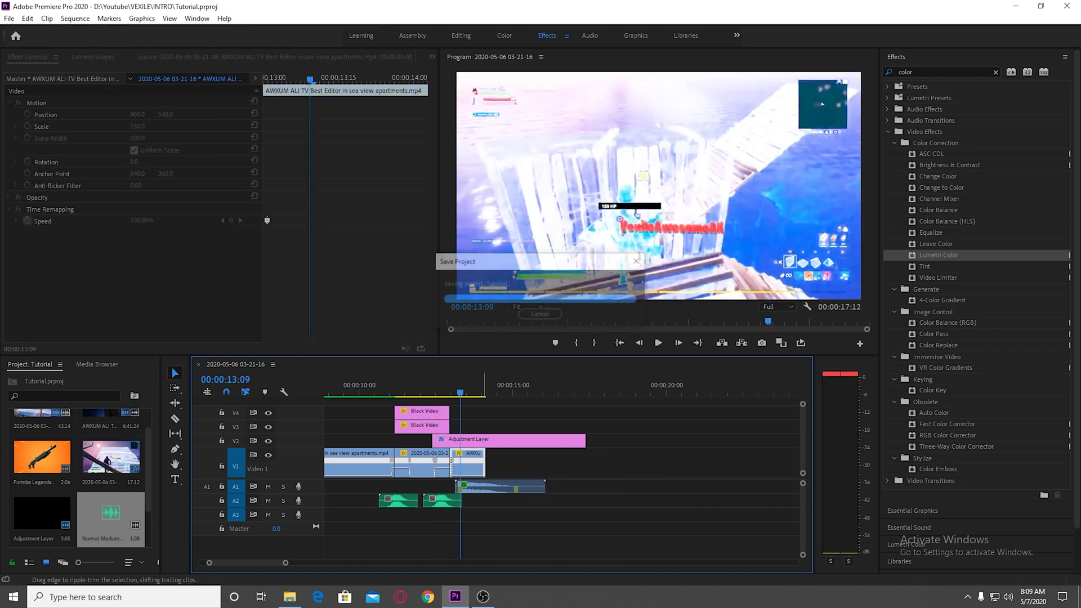
Unlink the videoplayback (45).mp4 clip and delete its video part, keeping only the audio.
scroll(385, 463, "down", 3)
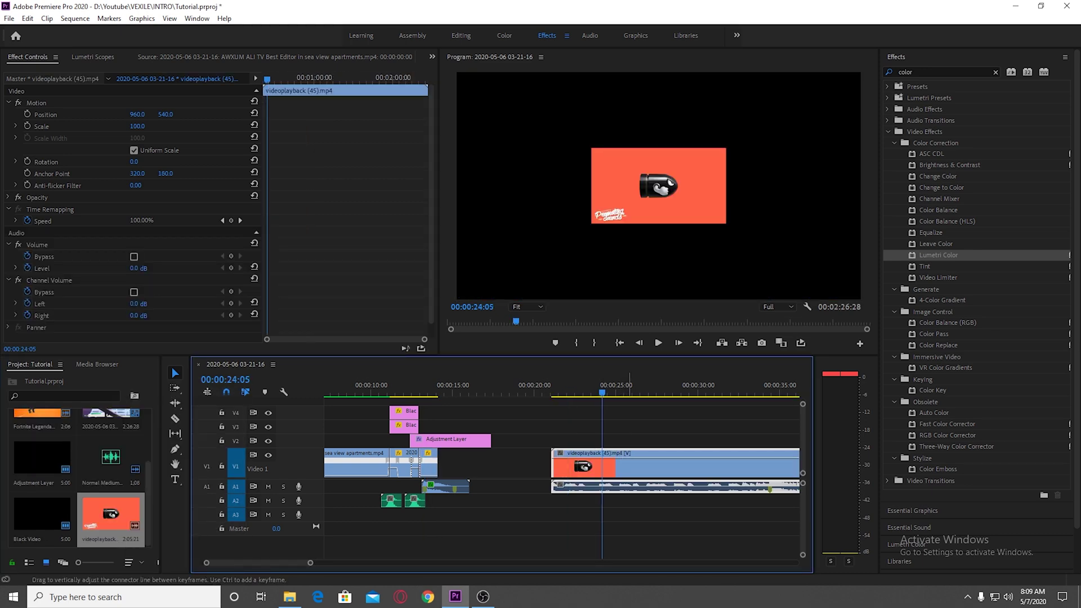
right_click(627, 465)
left_click(657, 215)
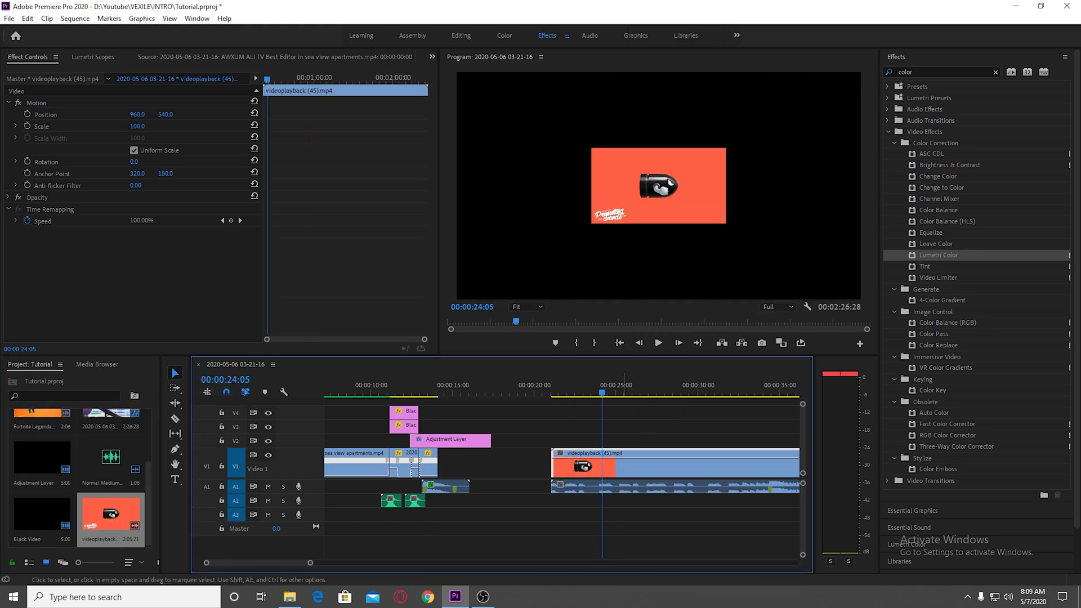
key("Delete")
Move the music audio to the start of A3 and shift all the other clips slightly later to line up with it.
left_click_drag(579, 487, 325, 514)
scroll(360, 506, "up", 2)
left_click_drag(621, 498, 396, 399)
left_click_drag(472, 469, 547, 488)
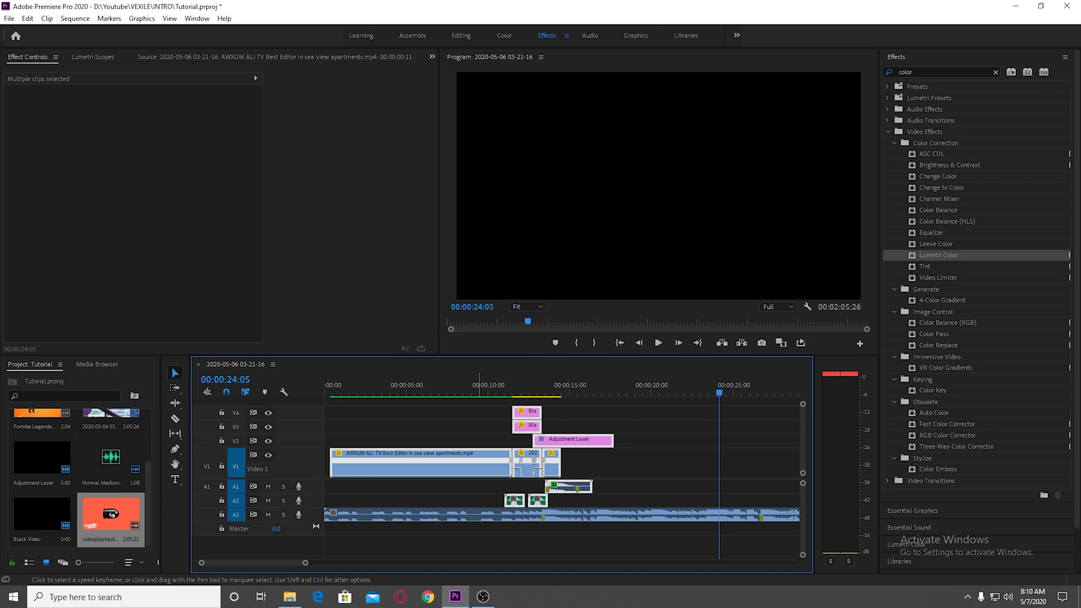
Play back the sequence from about 00:00:12:20 to check how the shot syncs with the music.
left_click(534, 389)
key("space")
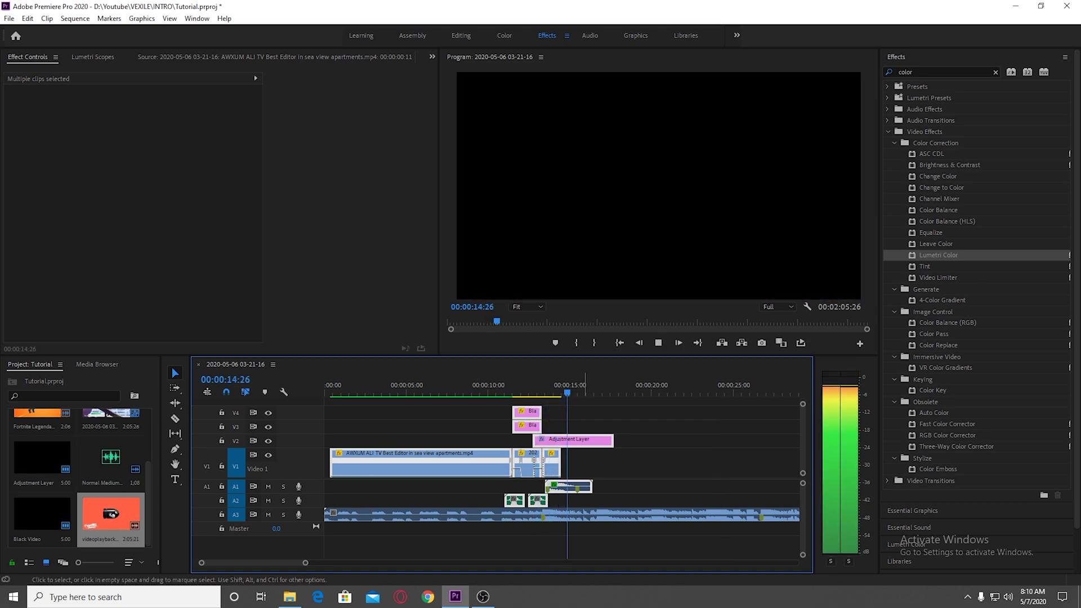
scroll(554, 445, "down", 1)
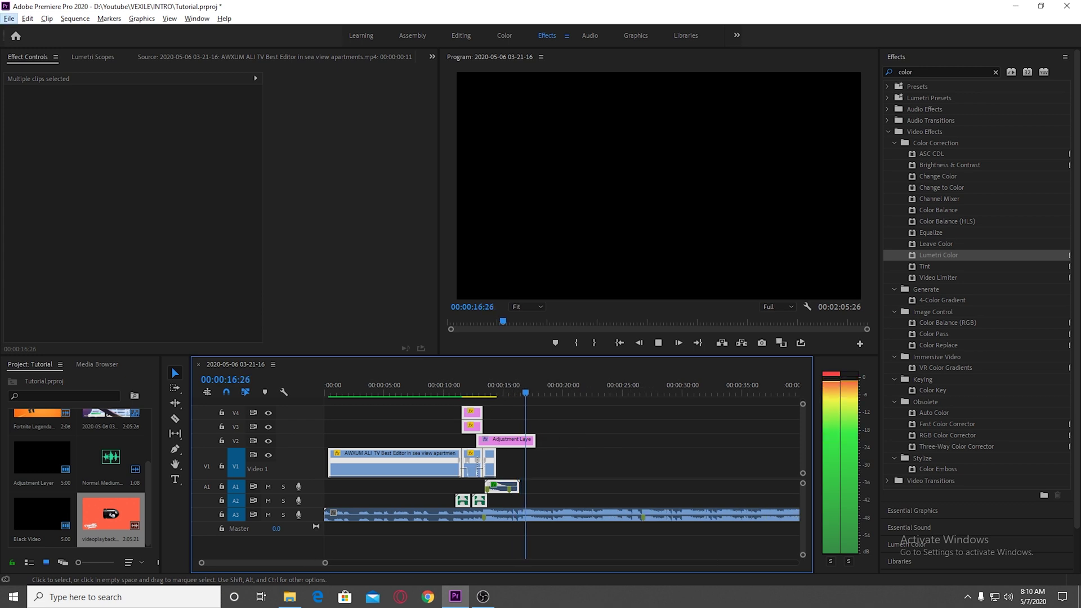
Solo the A3 music track and play the sequence from about 00:00:02:07 to listen to the music's build-up.
key("space")
left_click(367, 486)
key("space")
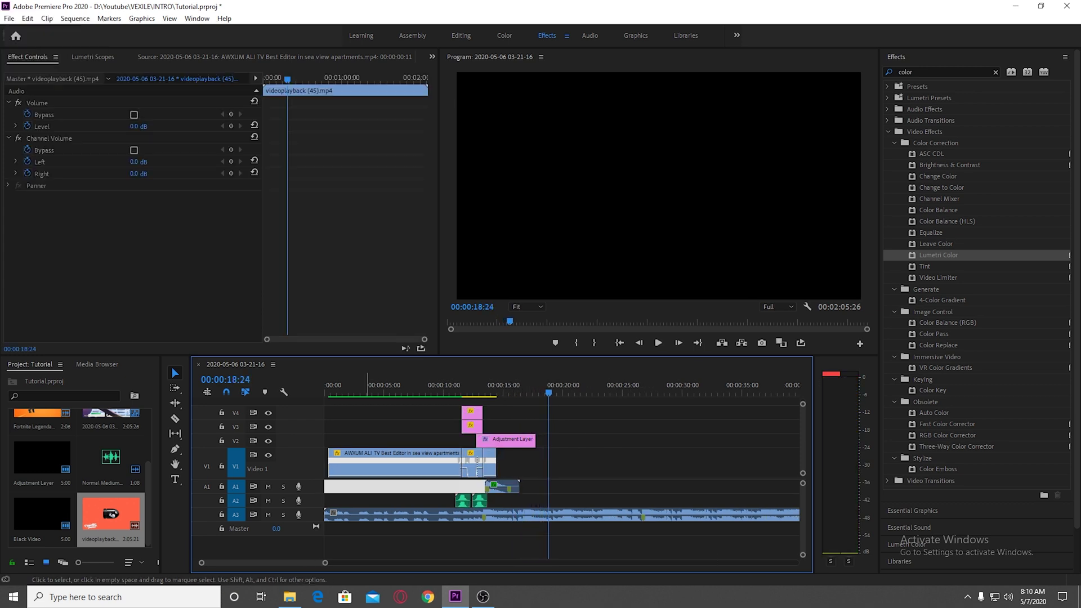
left_click(367, 514)
left_click(283, 514)
left_click(351, 386)
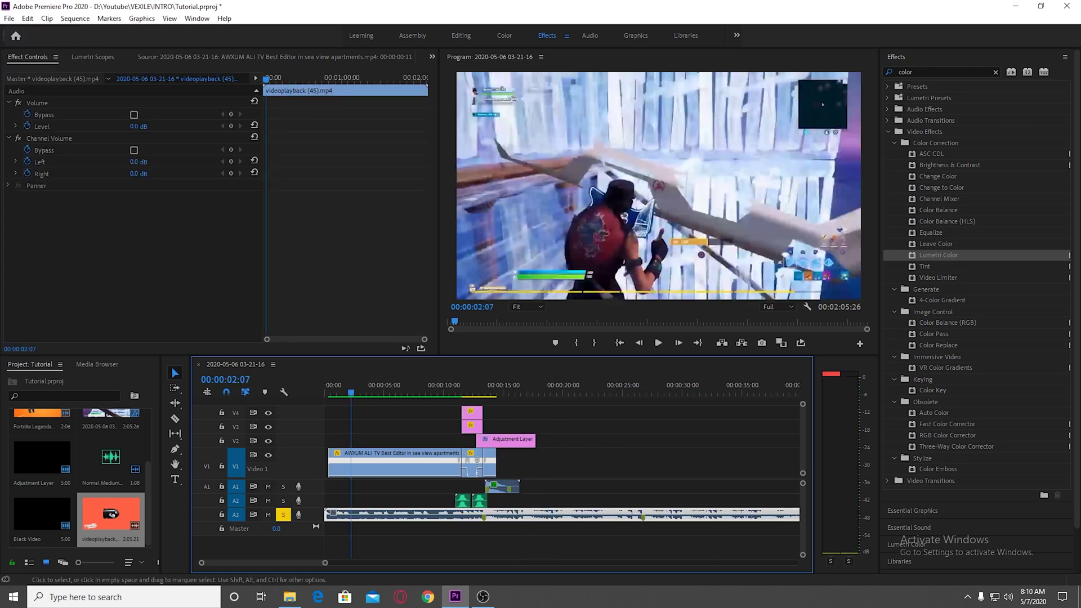
key("space")
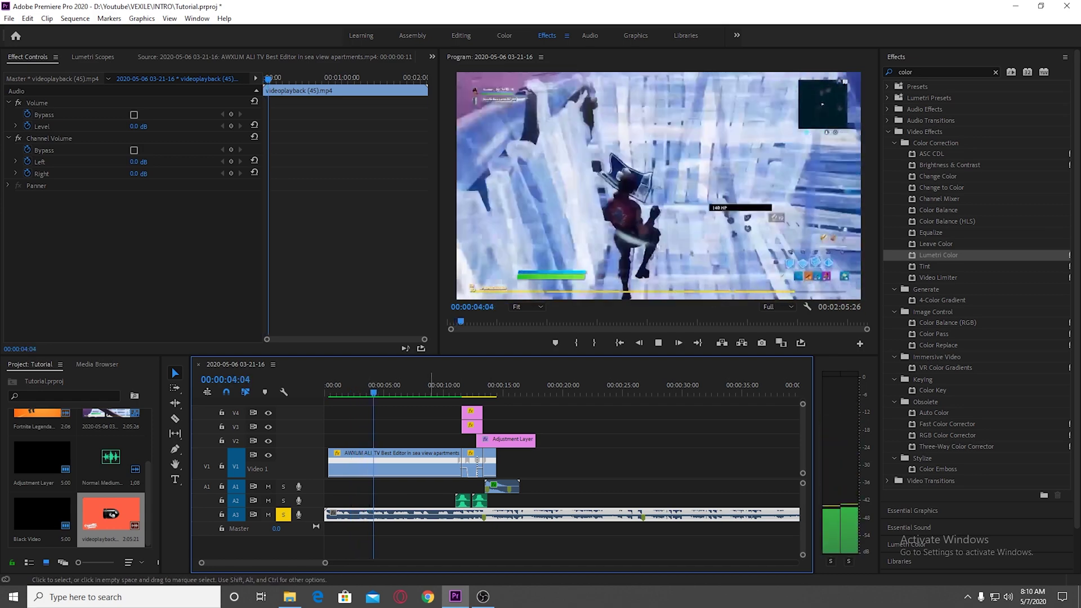
scroll(431, 462, "up", 4)
scroll(431, 461, "down", 3)
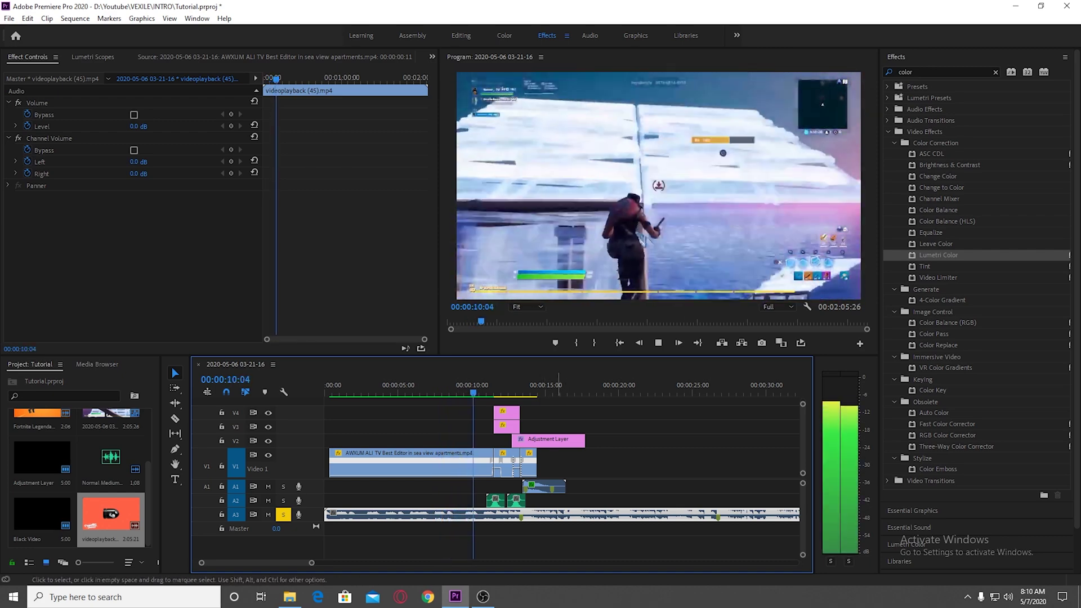
key("equal")
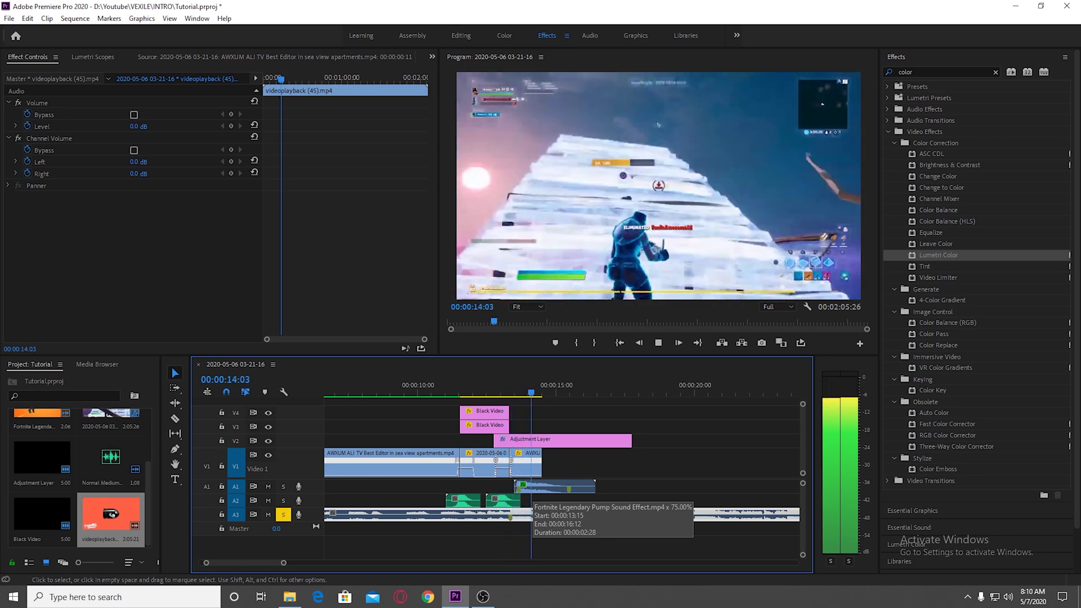
Step back frame by frame to the cut at 00:00:13:10 and play briefly from there to check the beat.
key("space")
key("Left")
key("Left")
key("Left")
key("Left")
key("Left")
key("Left")
key("Left")
key("Left")
key("Left")
key("Left")
key("Left")
key("Left")
key("Left")
key("Left")
key("Left")
key("Left")
key("Left")
key("Left")
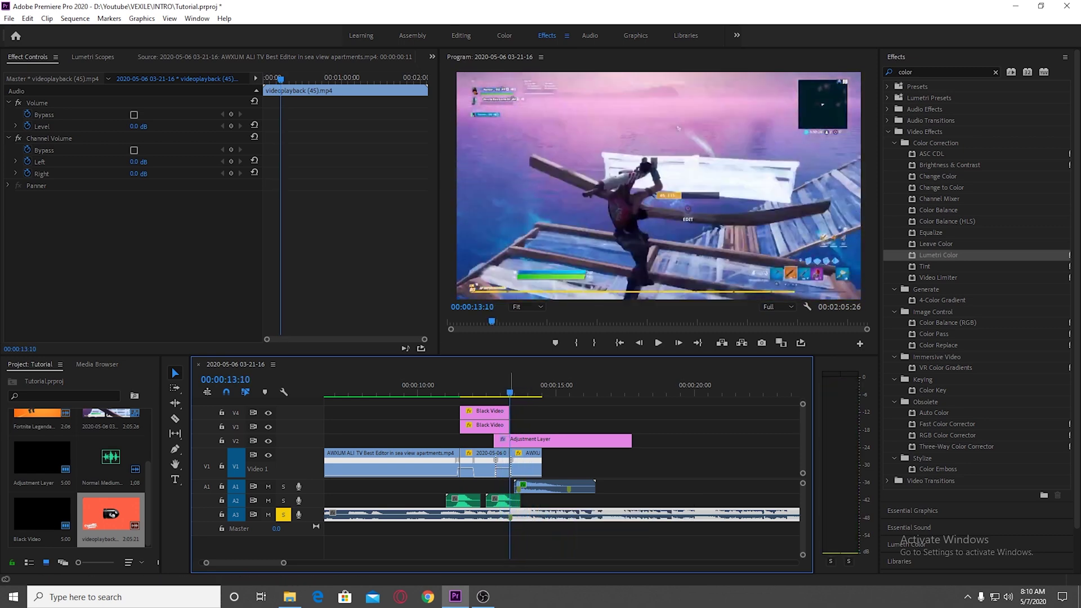
key("space")
key("space")
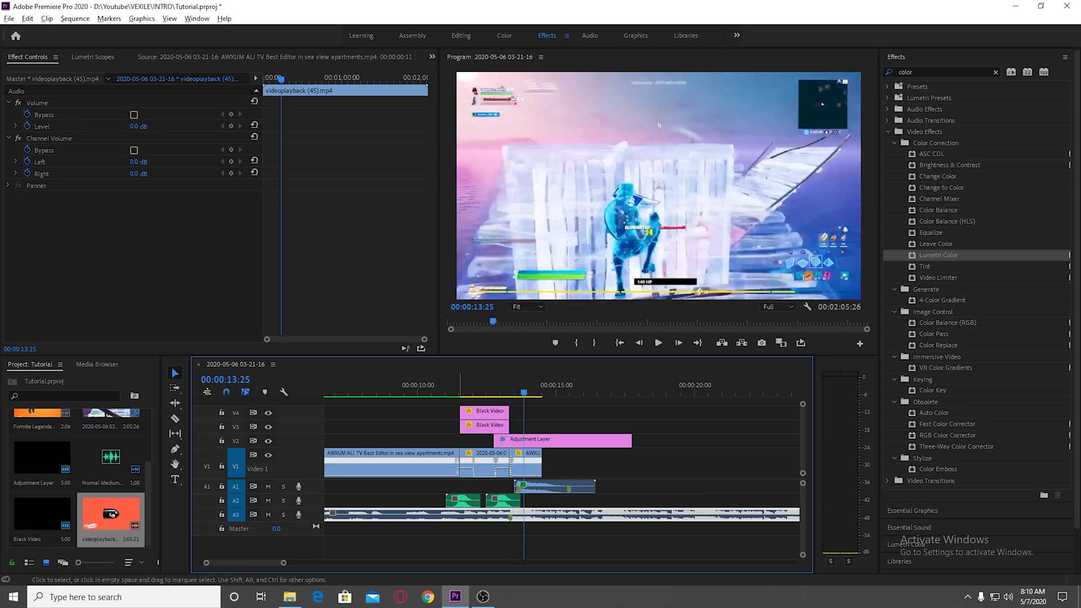
Replay the sequence from about 00:00:10:17 with only the music audible, checking the beat around the second transition.
key("minus")
key("minus")
left_click_drag(422, 392, 399, 392)
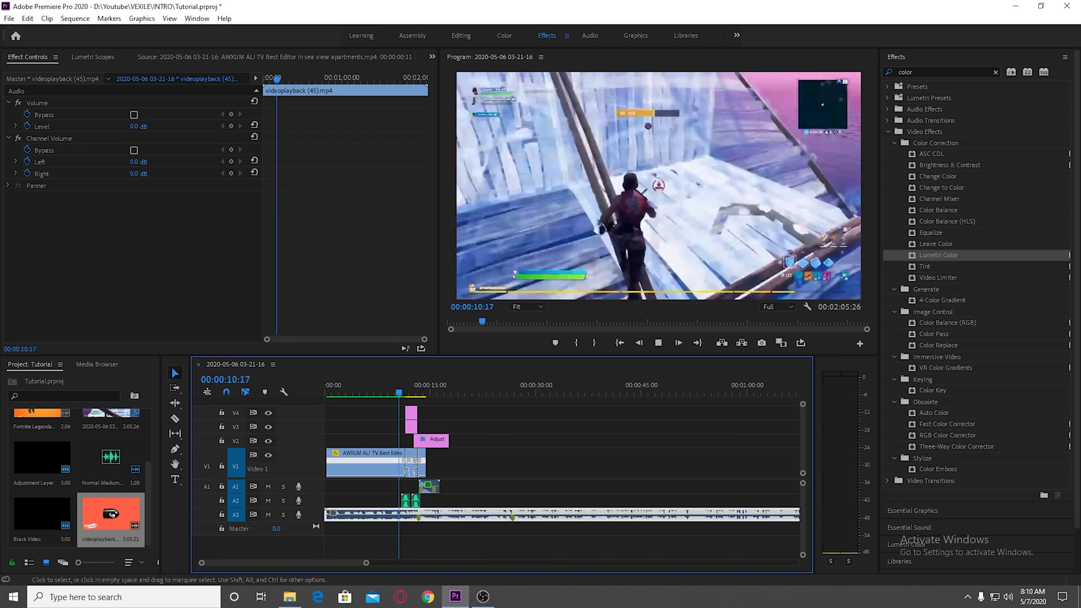
key("space")
scroll(405, 463, "up", 3)
key("space")
scroll(426, 462, "up", 10)
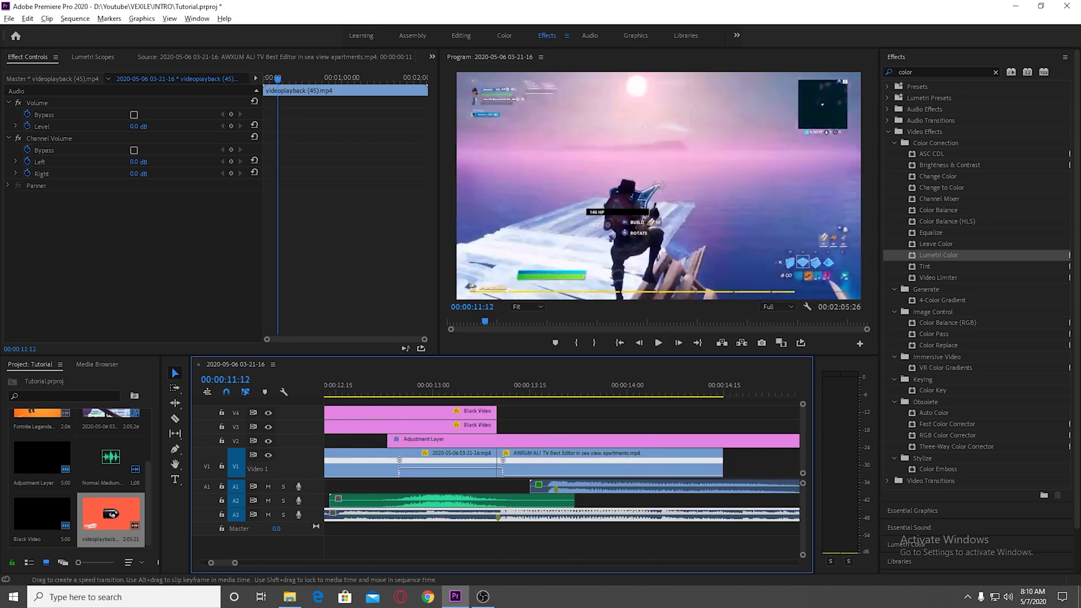
key("l")
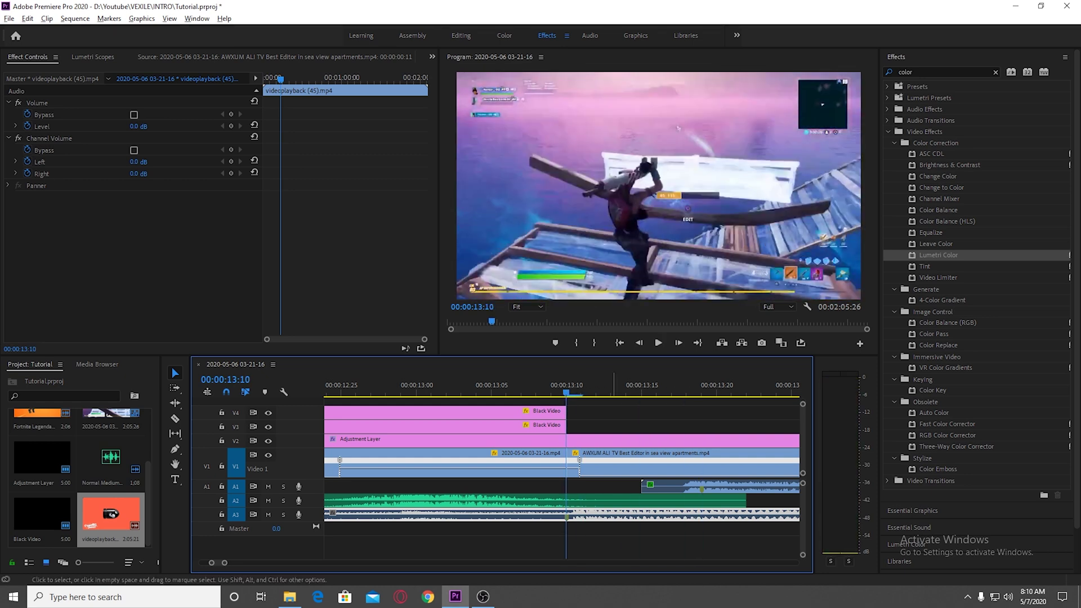
Play the soloed music from 00:00:13:10 in short bursts to compare its beat with the cut and the gunshot.
scroll(612, 489, "down", 4)
key("equal")
key("equal")
key("equal")
key("equal")
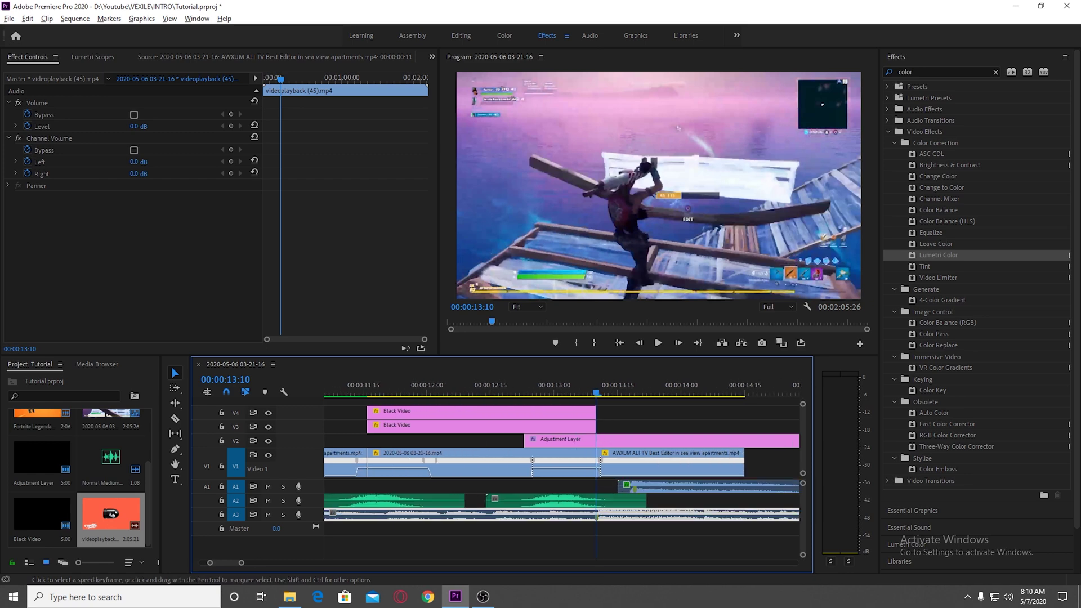
key("space")
key("space")
key("minus")
key("minus")
key("minus")
key("minus")
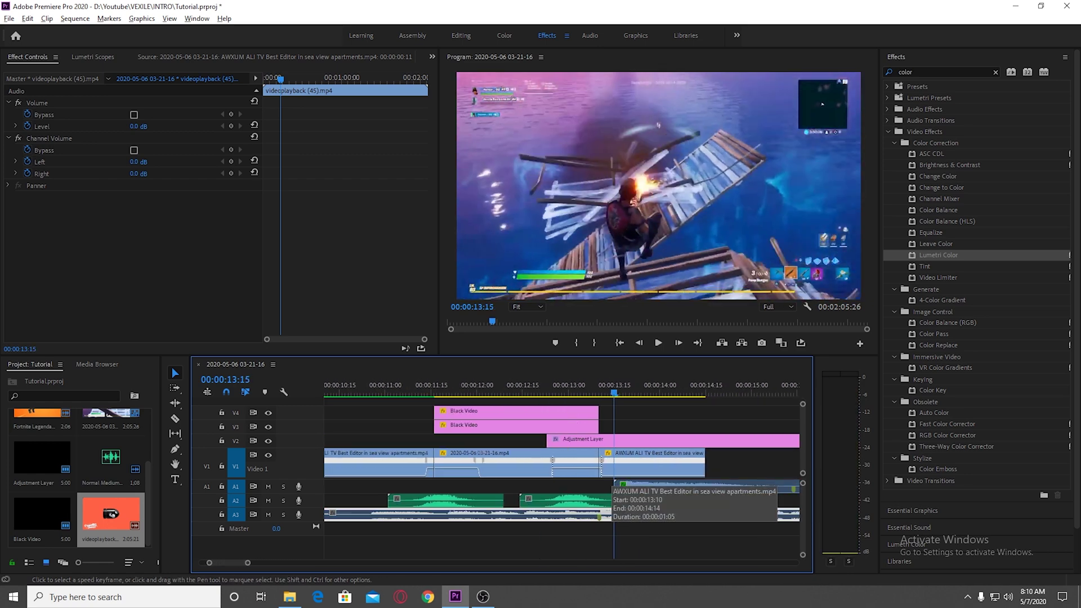
key("space")
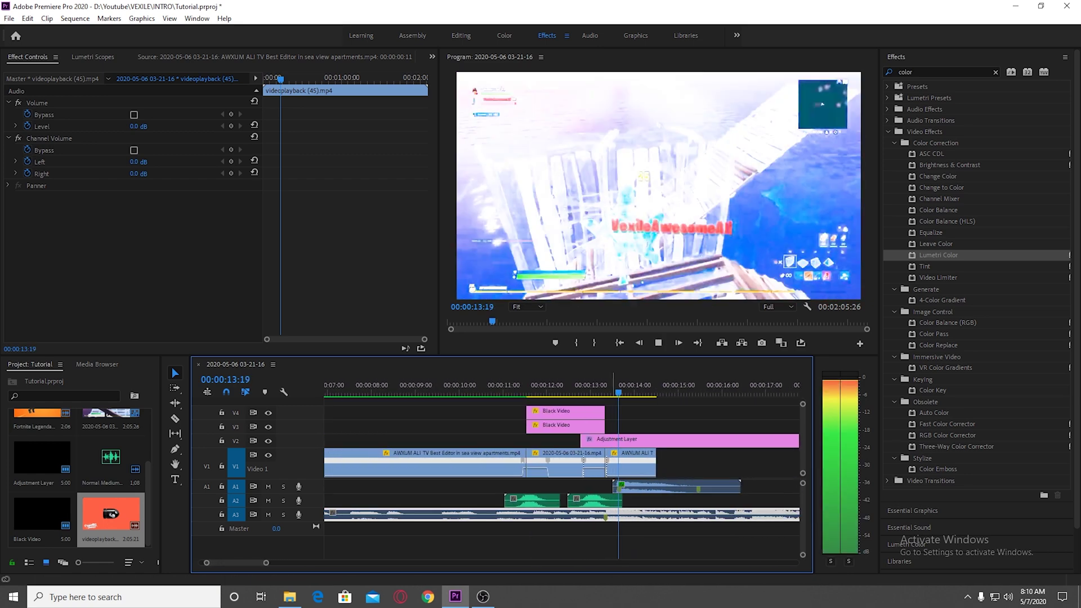
key("space")
Return the playhead to the cut at 00:00:13:10 and examine it against the marker on the music.
key("equal")
key("equal")
key("equal")
key("equal")
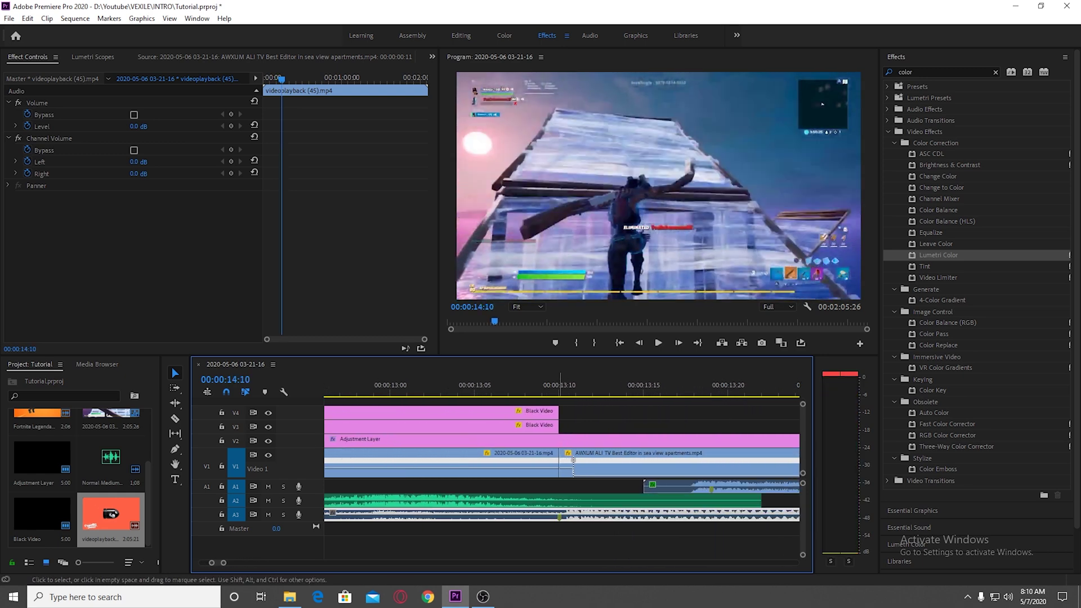
key("Up")
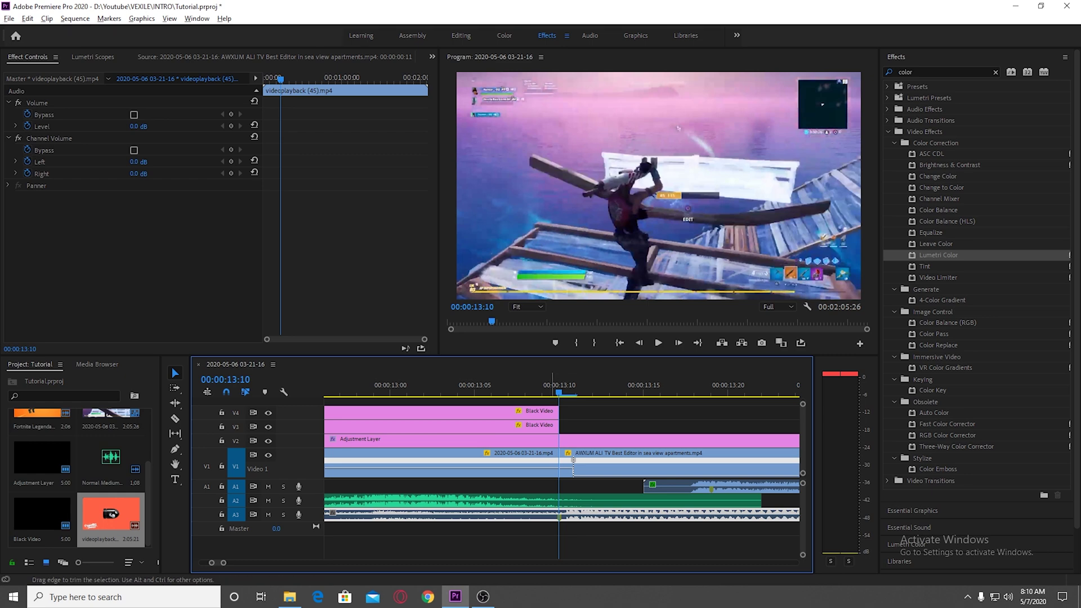
key("minus")
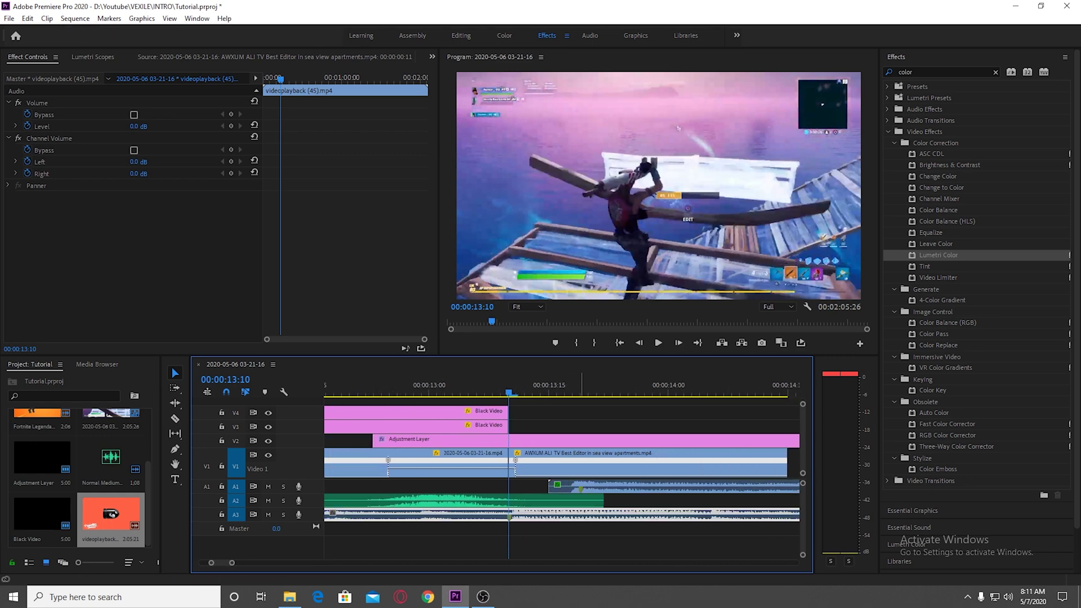
Shift all clips except the music about nine frames earlier, lining up the pump sound's marker with the music's marker, and play back the ending.
left_click(581, 387)
scroll(552, 484, "down", 5)
left_click_drag(601, 504, 421, 410)
left_click_drag(579, 454, 580, 457)
key("equal")
key("equal")
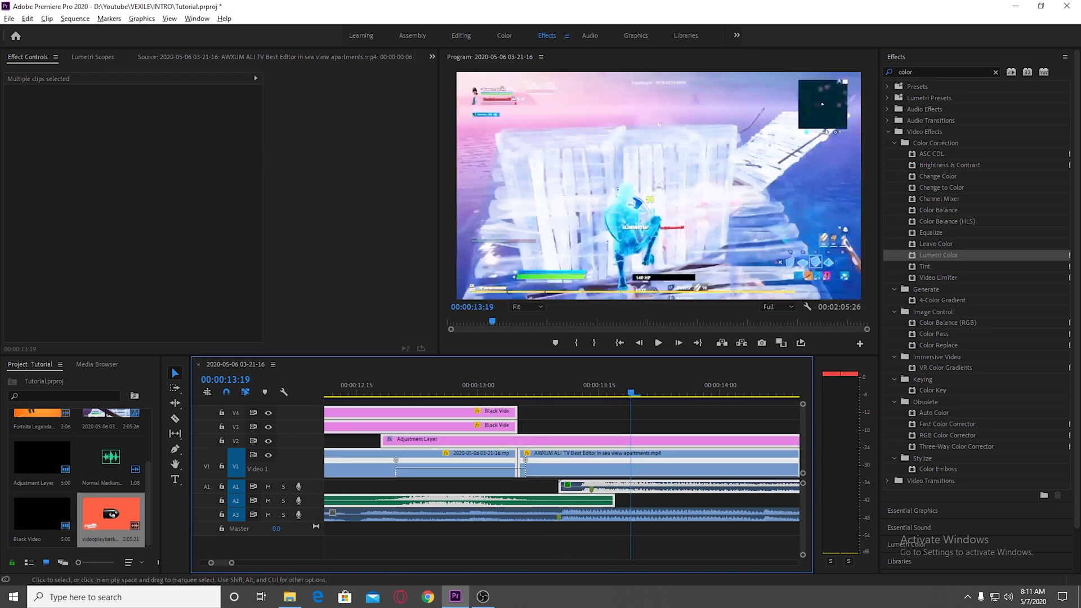
left_click_drag(607, 499, 580, 500)
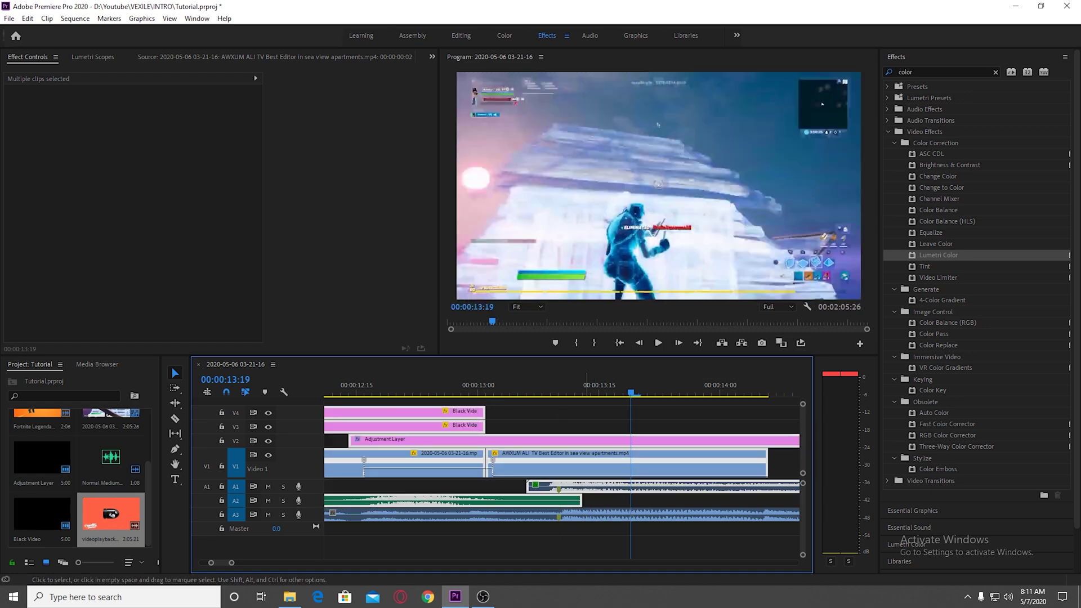
scroll(545, 484, "down", 9)
left_click(481, 389)
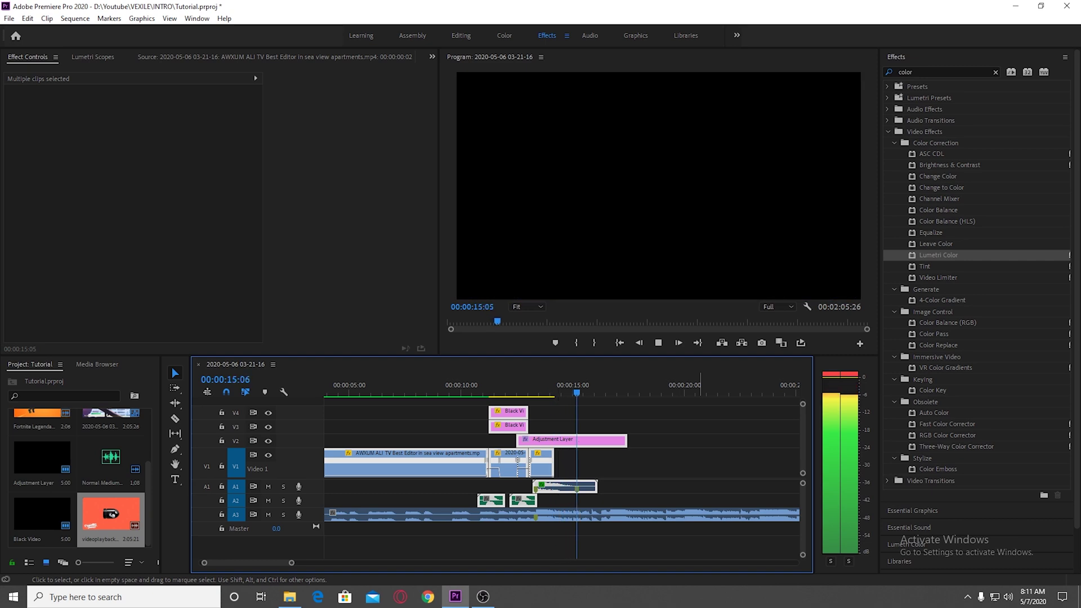
Save the project and render the sequence In to Out.
key("ctrl+s")
left_click(75, 18)
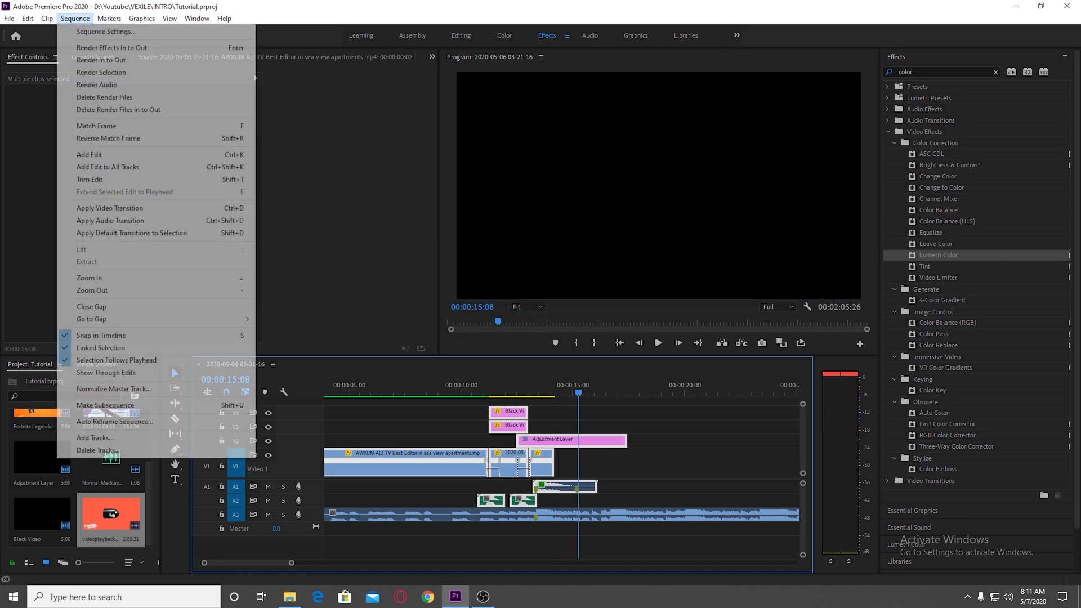
left_click(101, 59)
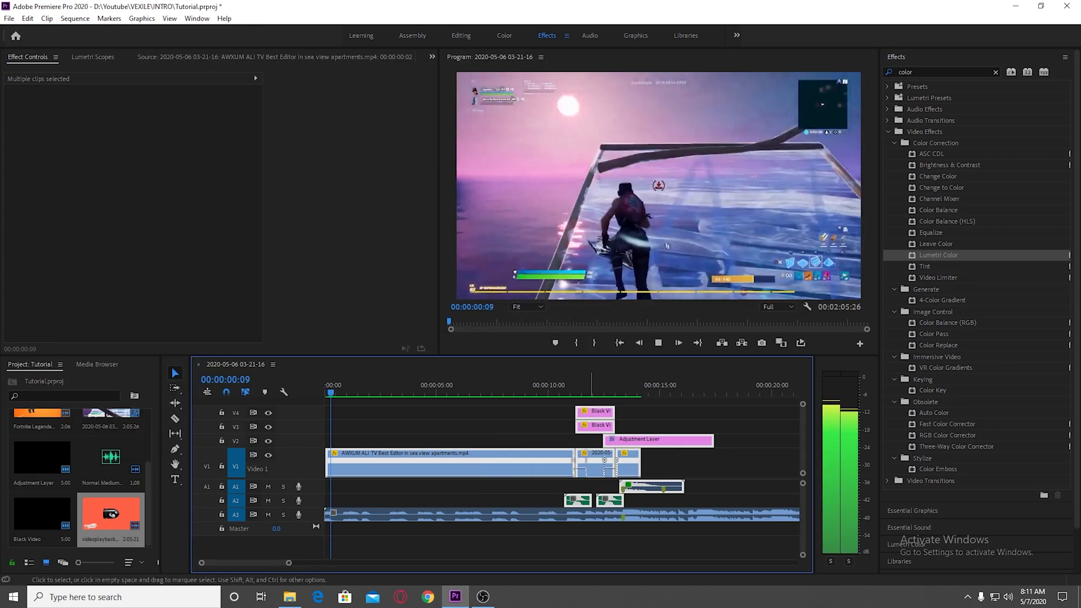
Play back the rendered transitions twice from about 00:00:10:00 to check that the shot hits on the beat.
key("minus")
left_click(432, 388)
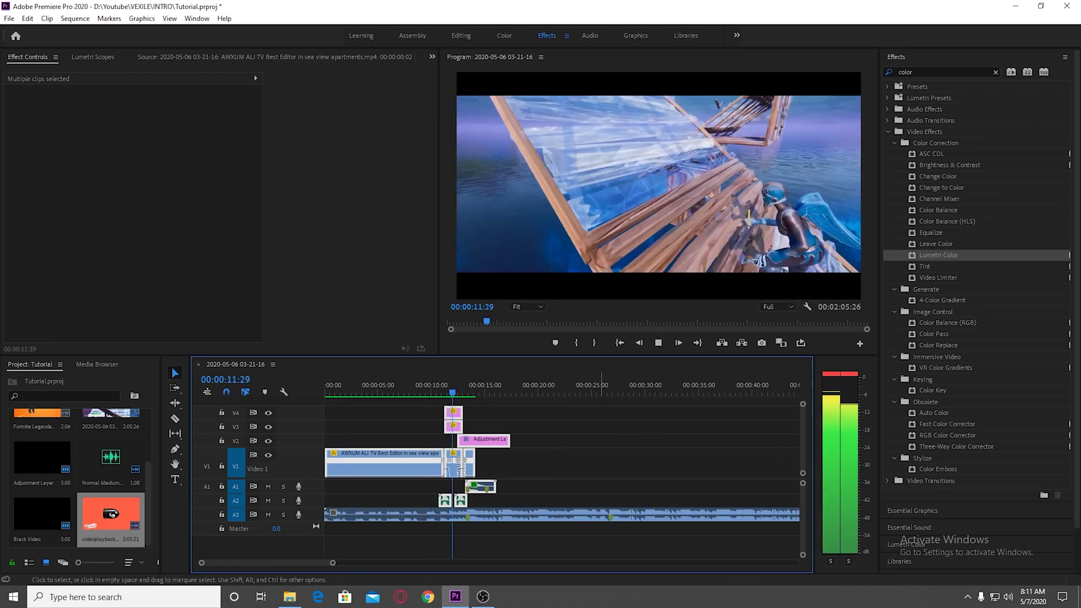
key("space")
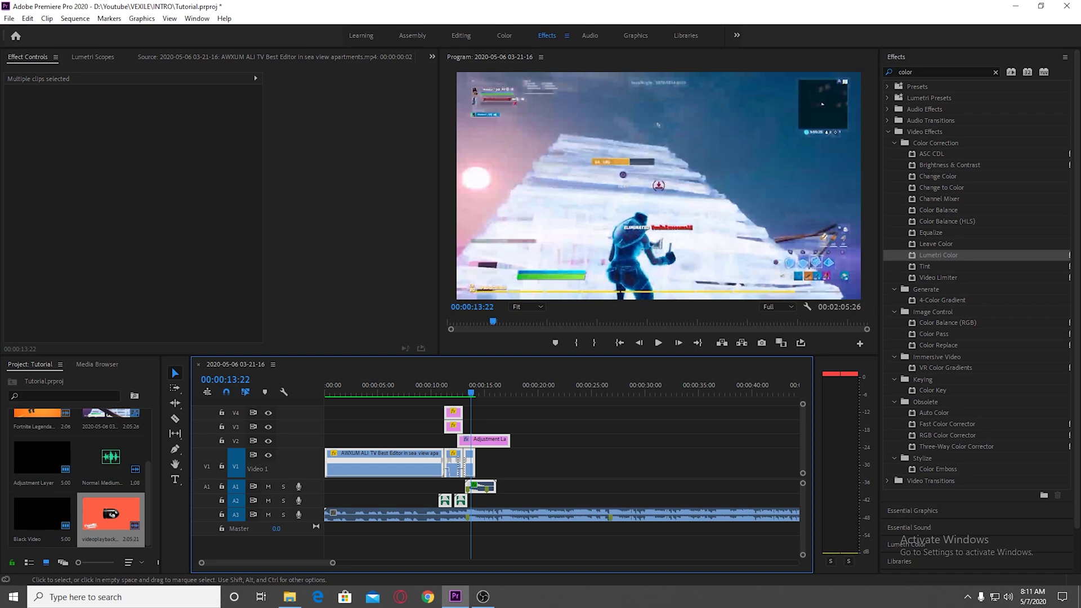
left_click(436, 389)
key("space")
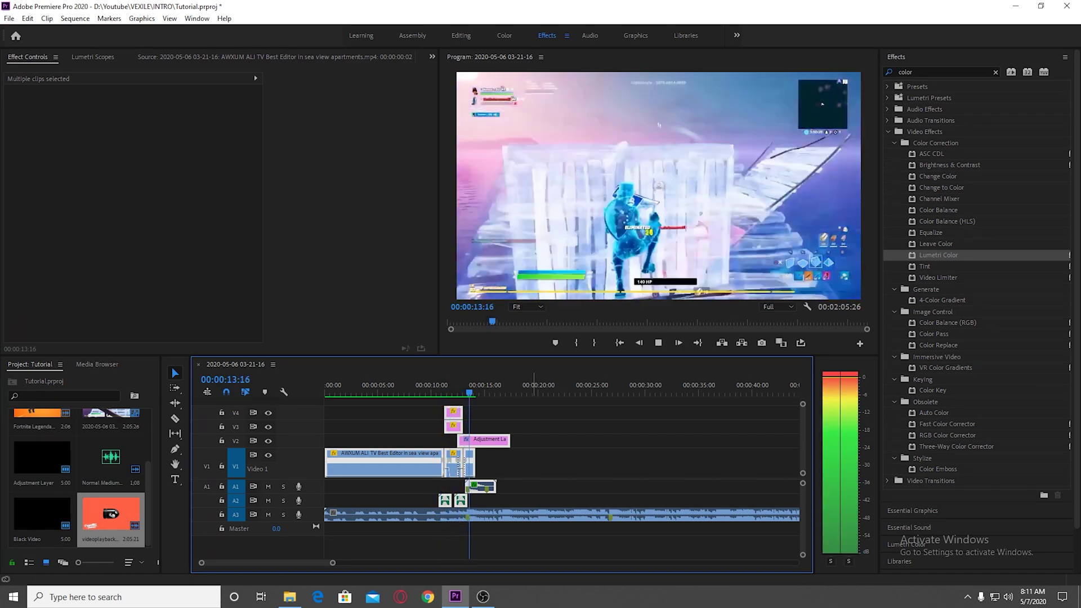
key("space")
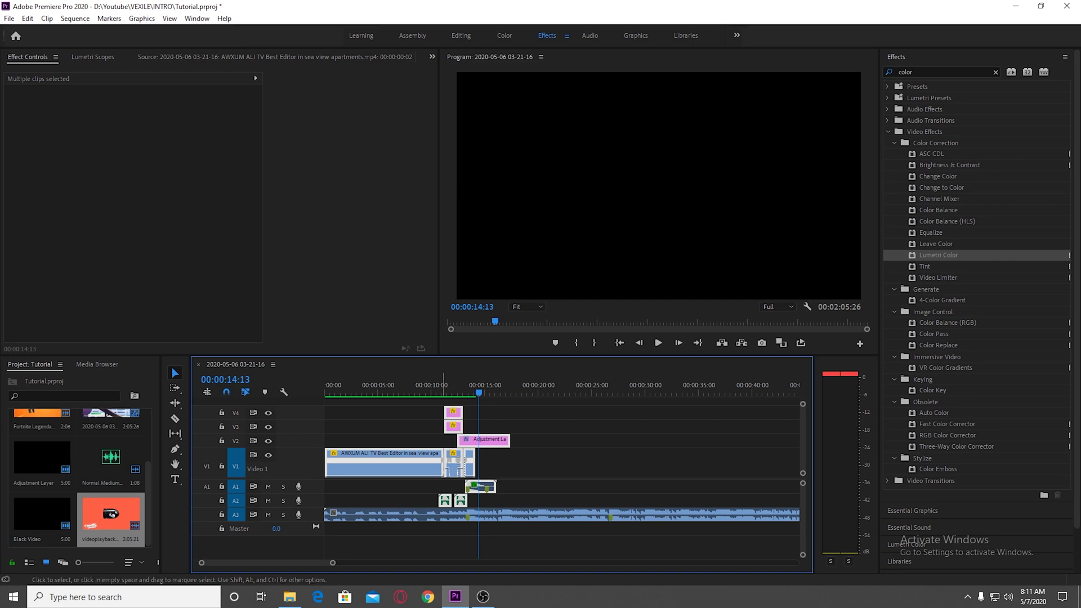
Replay both transitions from about 00:00:10:26 through the end of the gameplay to check the sound sync.
left_click(441, 389)
scroll(438, 388, "up", 4)
key("space")
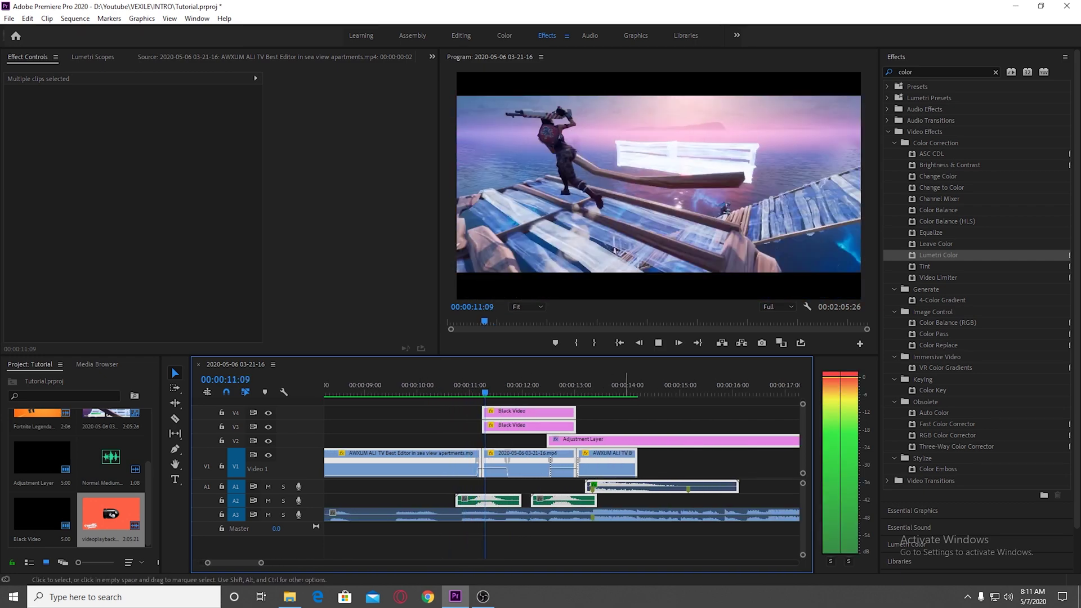
key("space")
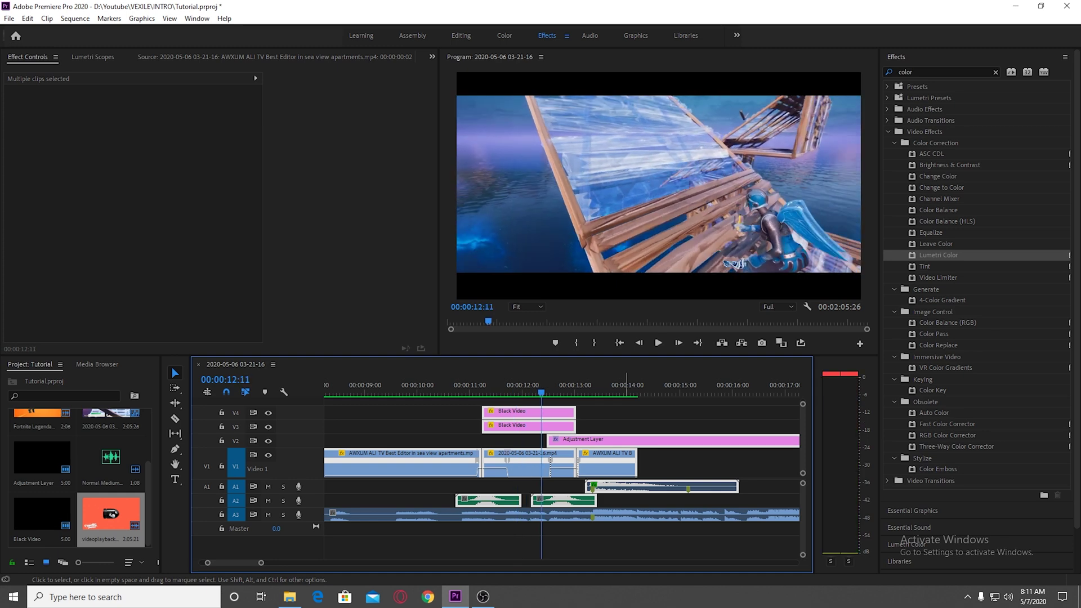
key("space")
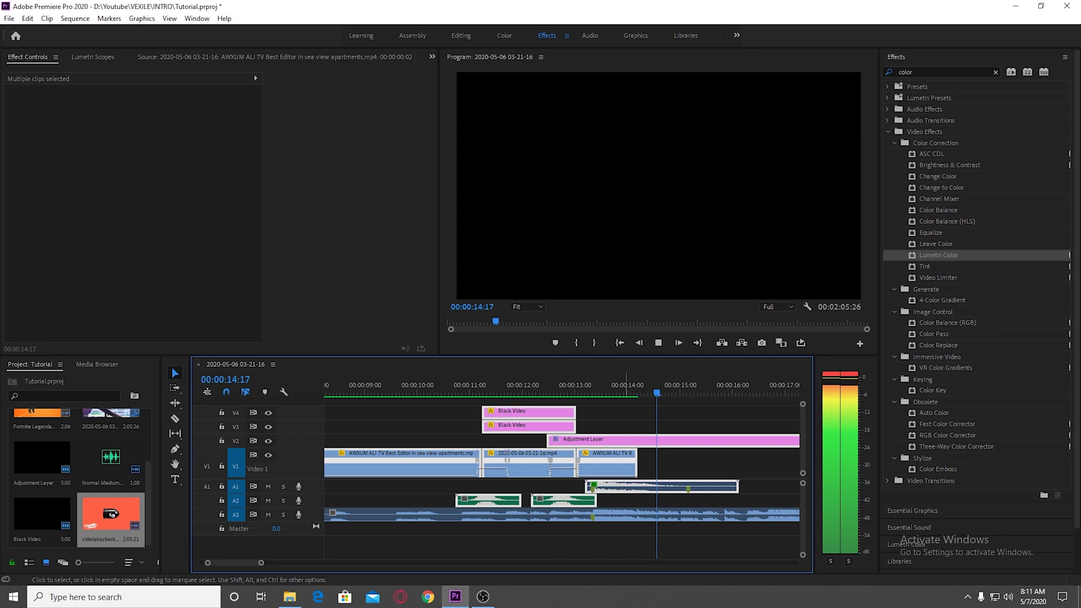
key("space")
Move the playhead back to 00:00:10:20, just before the first transition.
key("minus")
key("minus")
key("minus")
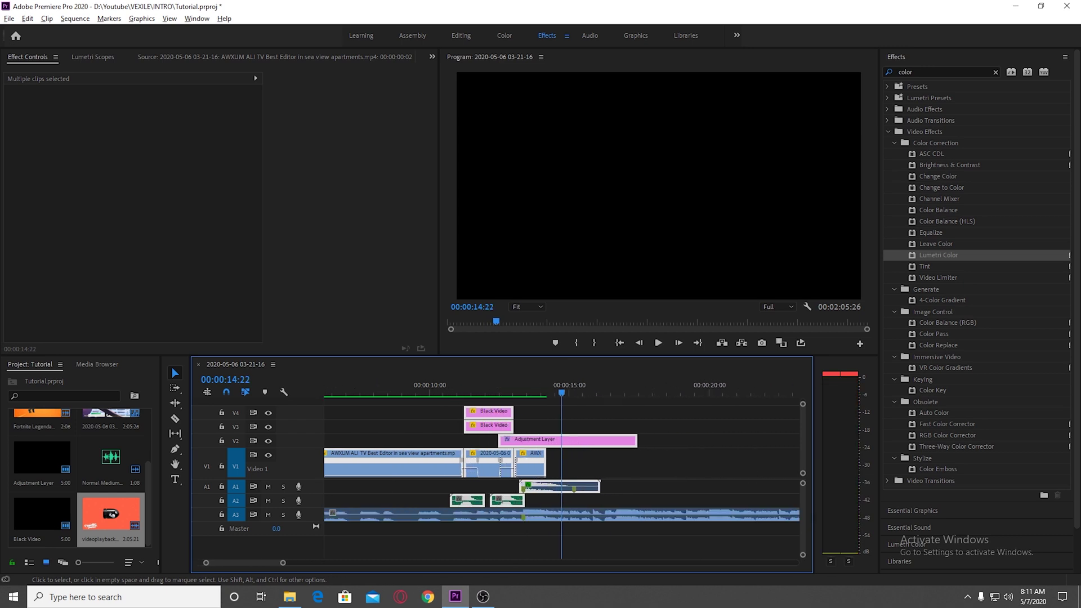
key("minus")
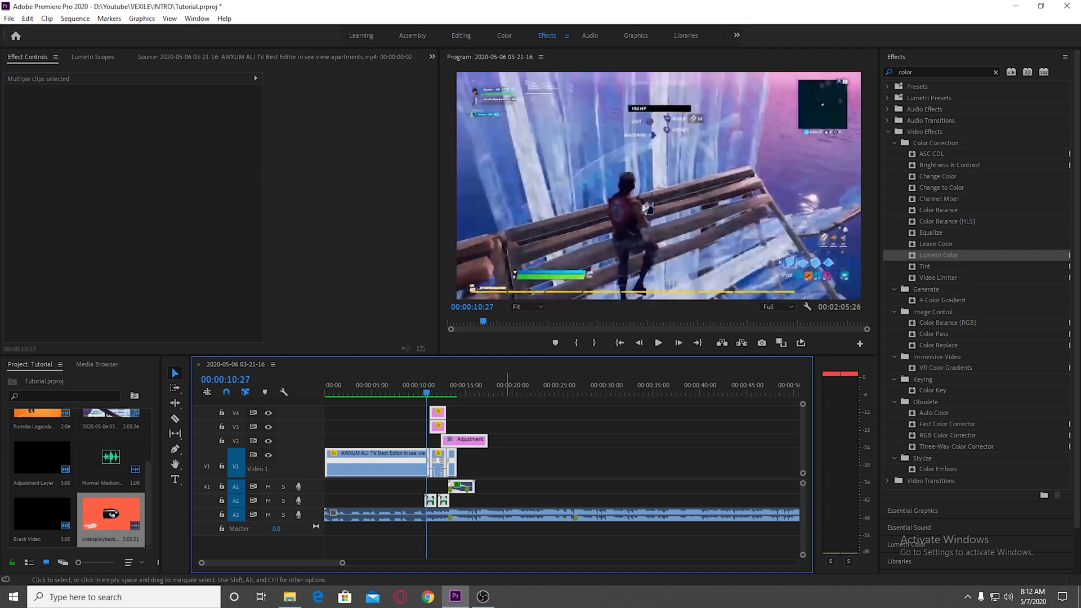
left_click_drag(426, 392, 424, 392)
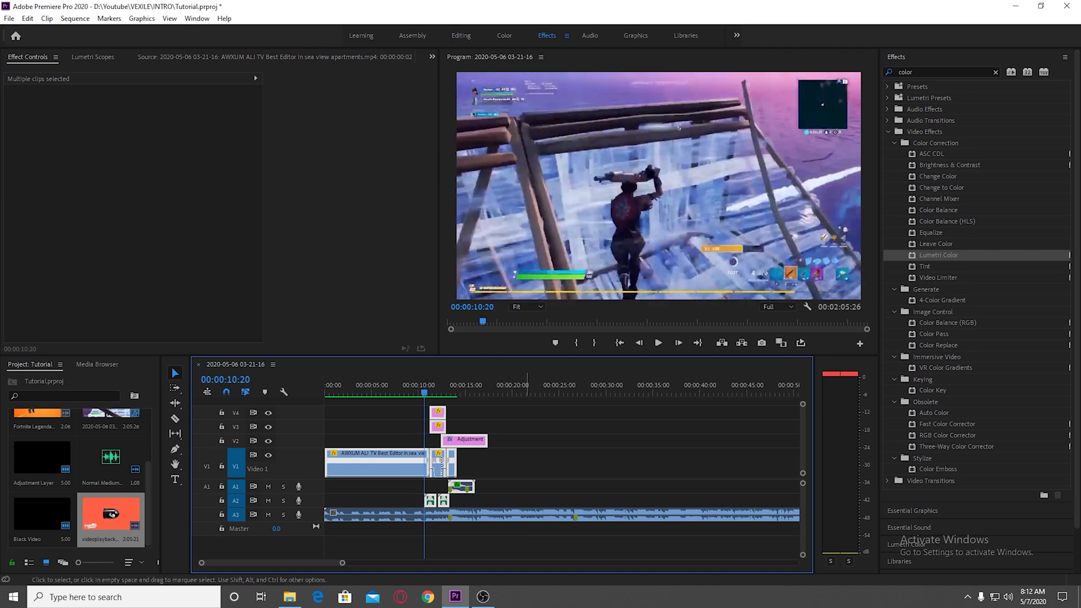